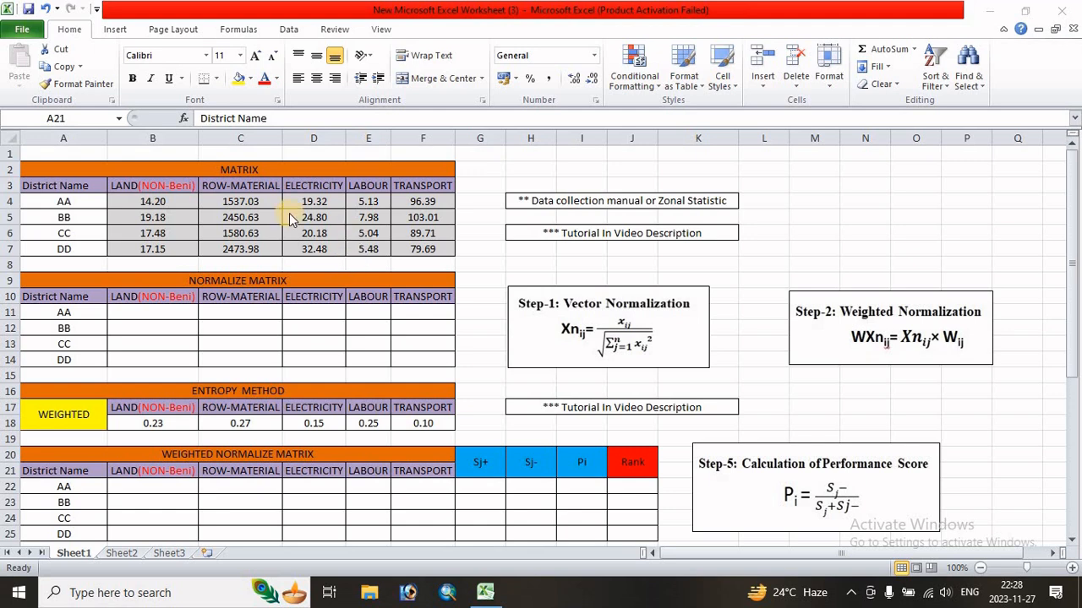
{"action": "left_click", "coordinate": [224, 169]}
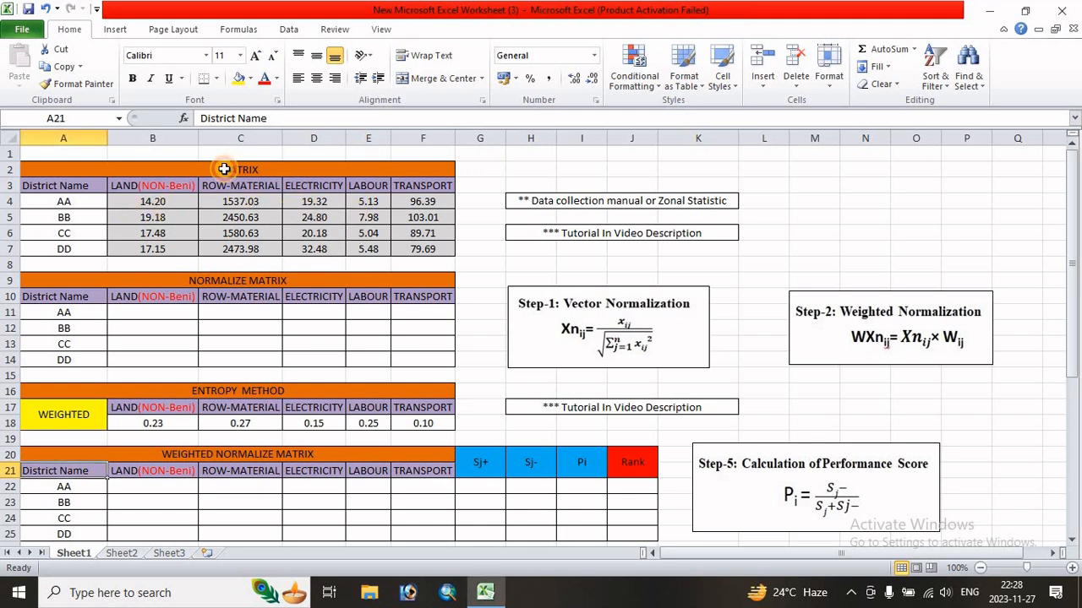
{"action": "left_click", "coordinate": [115, 169]}
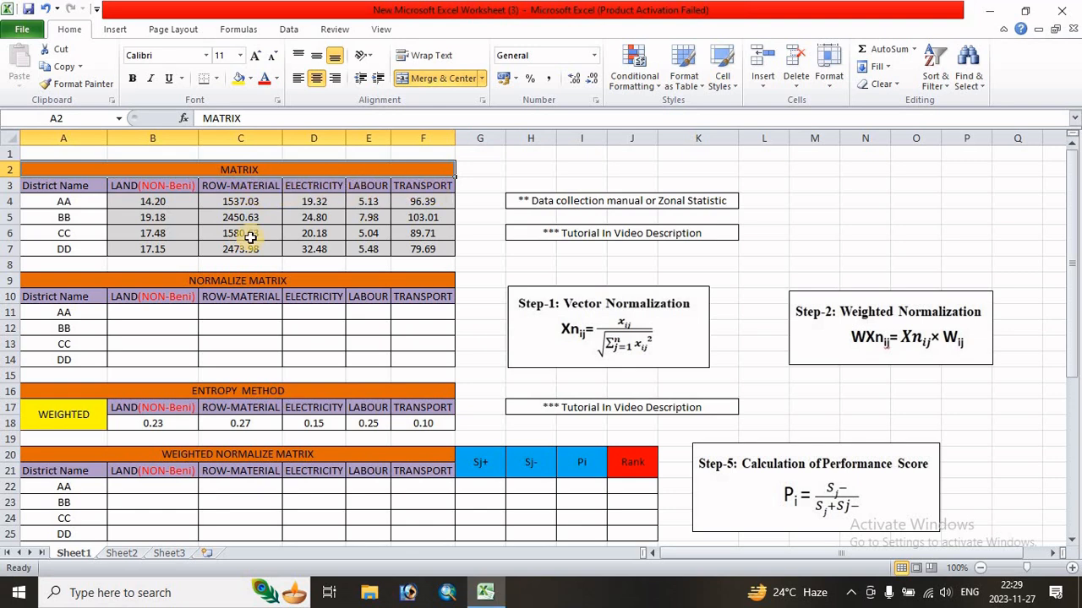
Start the vector normalization formula in B11 as =B4/((B4^2), dividing district AA's land value by its opening squared term.
{"action": "scroll", "coordinate": [414, 236], "scroll_direction": "down", "scroll_amount": 1}
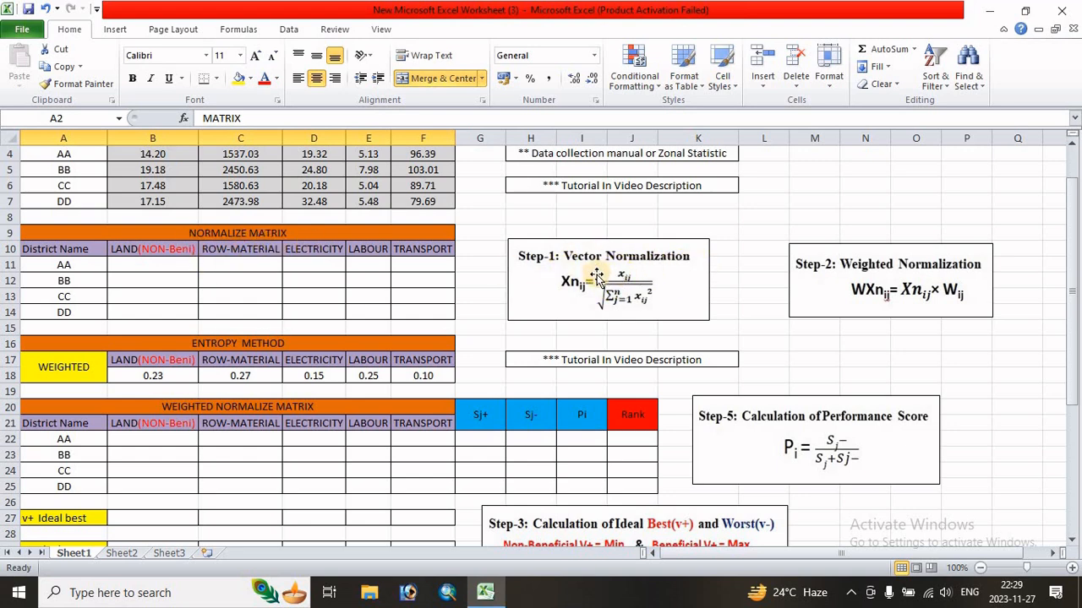
{"action": "left_click", "coordinate": [141, 267]}
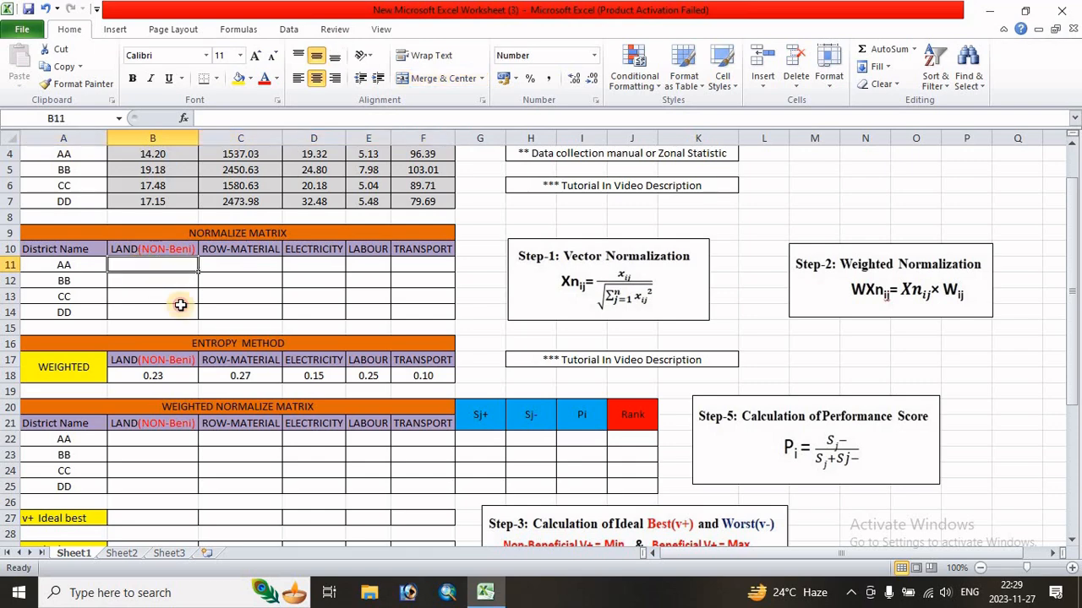
{"action": "type", "text": "="}
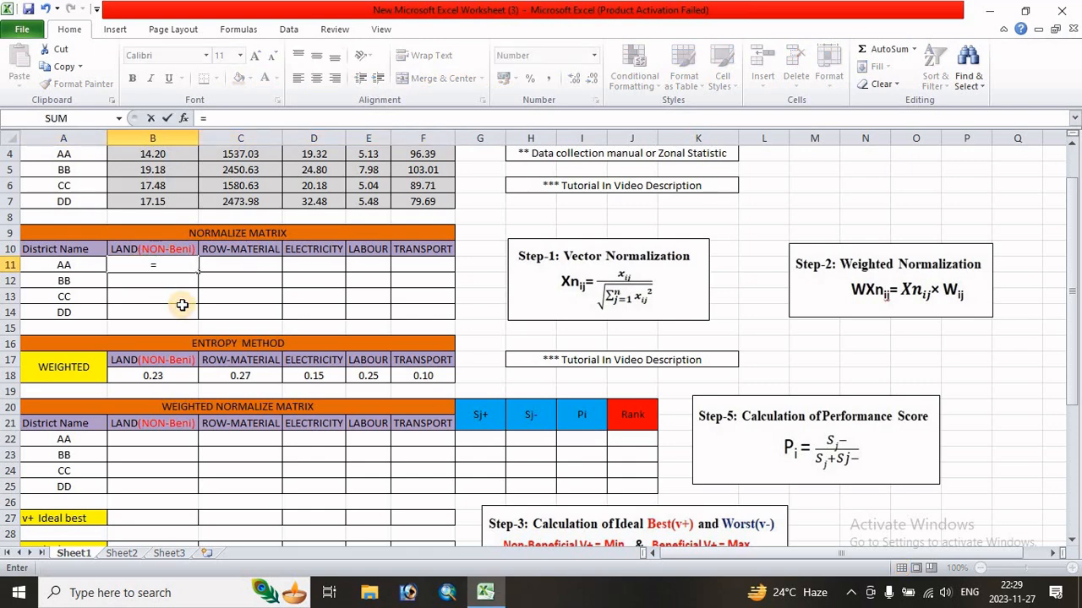
{"action": "scroll", "coordinate": [163, 251], "scroll_direction": "up", "scroll_amount": 1}
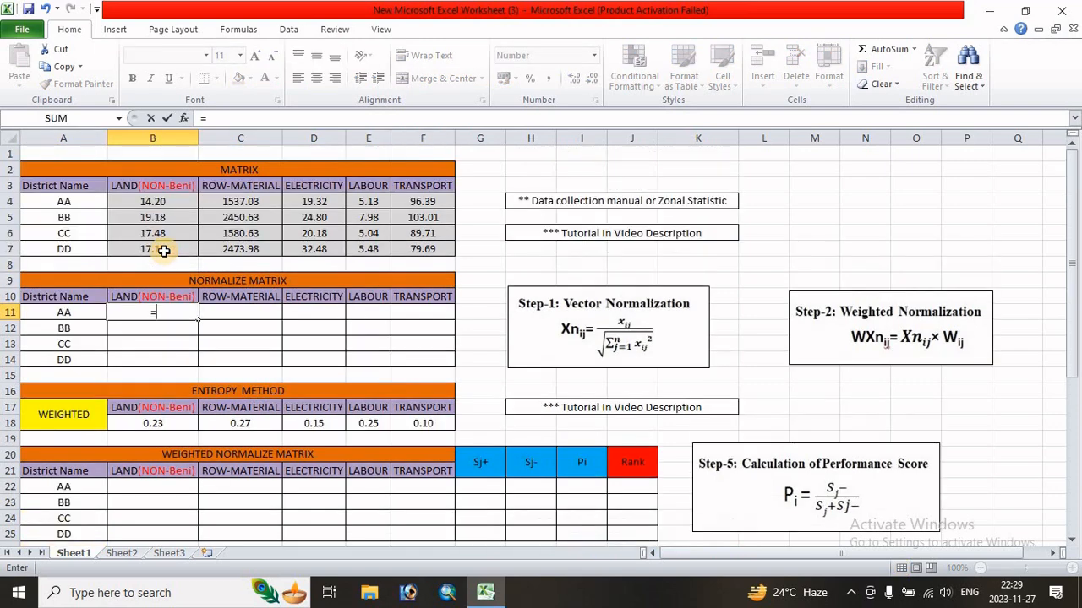
{"action": "left_click", "coordinate": [145, 202]}
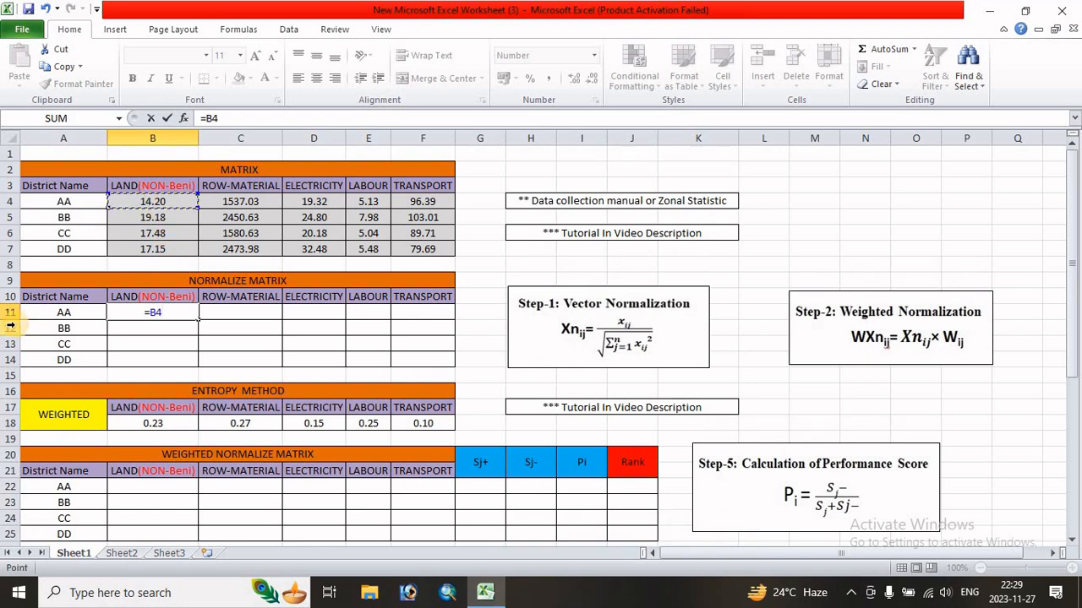
{"action": "type", "text": "/(("}
{"action": "left_click", "coordinate": [143, 203]}
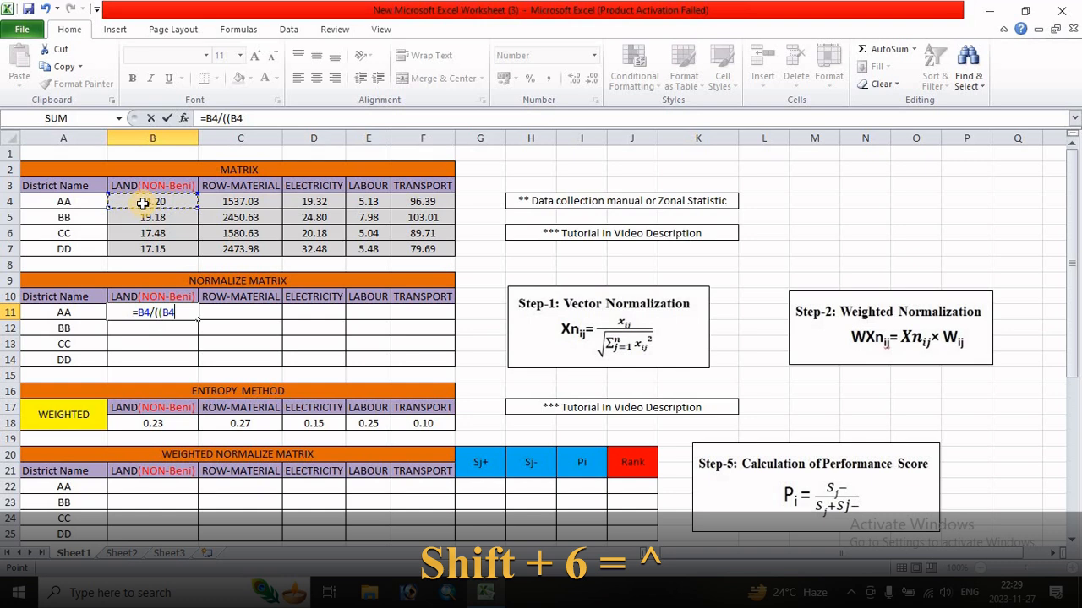
{"action": "type", "text": "^2)"}
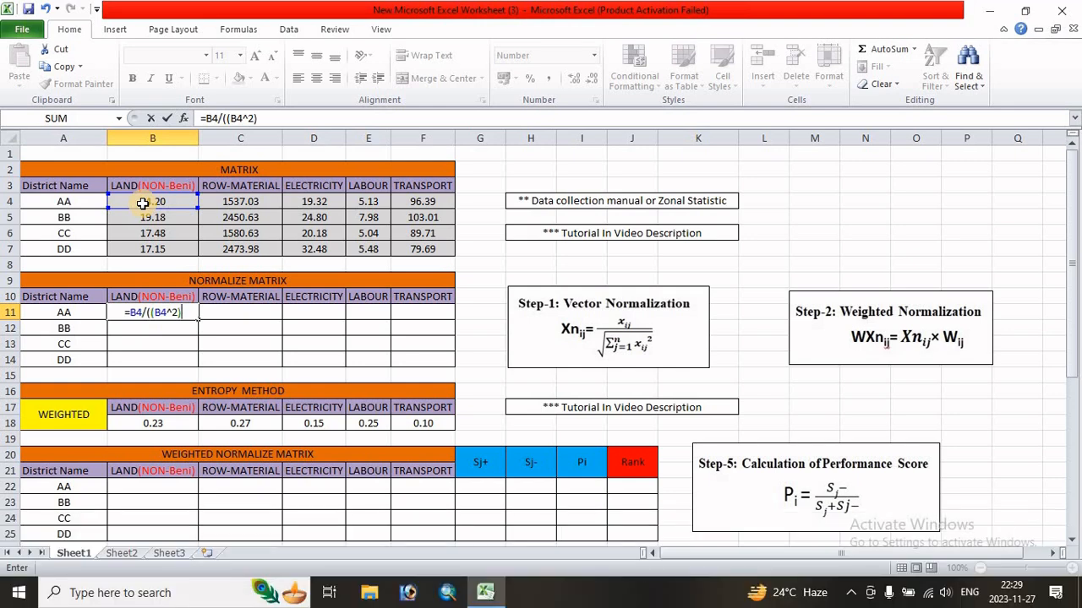
Extend the B11 formula's denominator with the squared land values of BB and CC, +(B5^2)+(B6^2).
{"action": "type", "text": "+"}
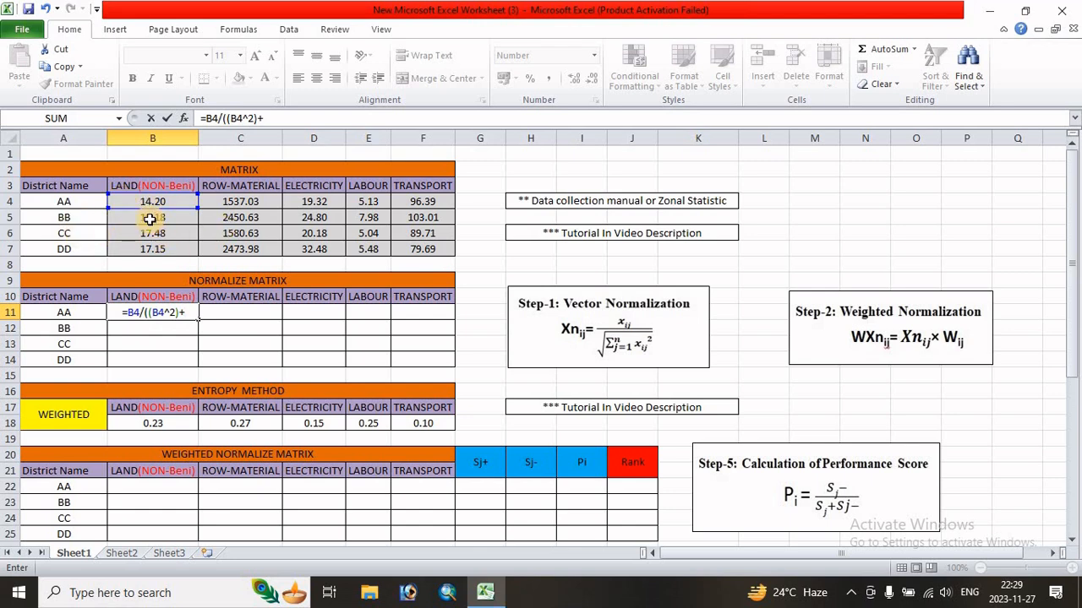
{"action": "type", "text": "("}
{"action": "left_click", "coordinate": [155, 217]}
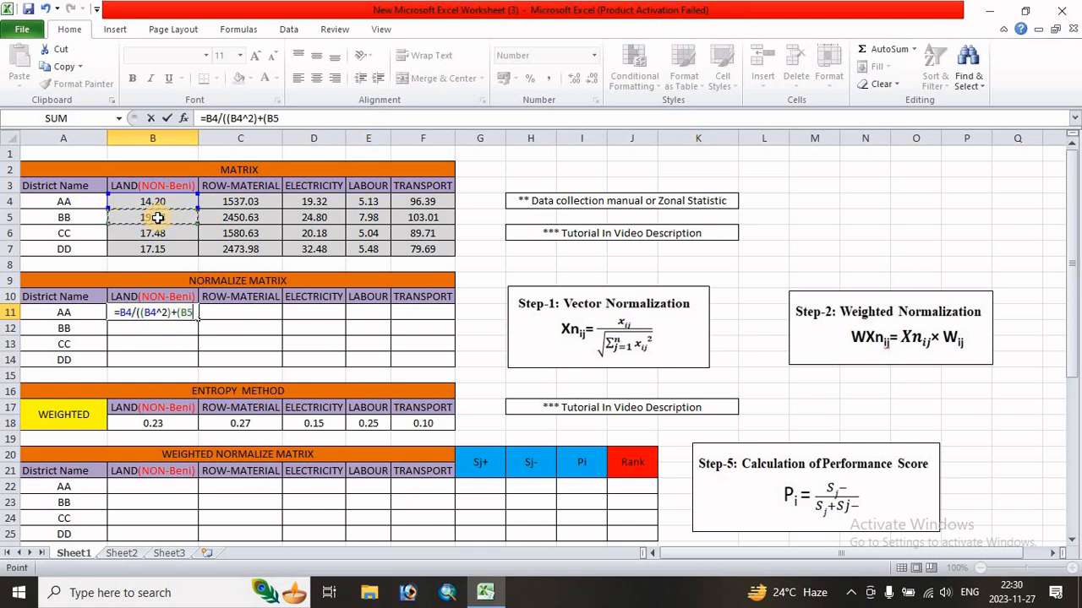
{"action": "type", "text": "^"}
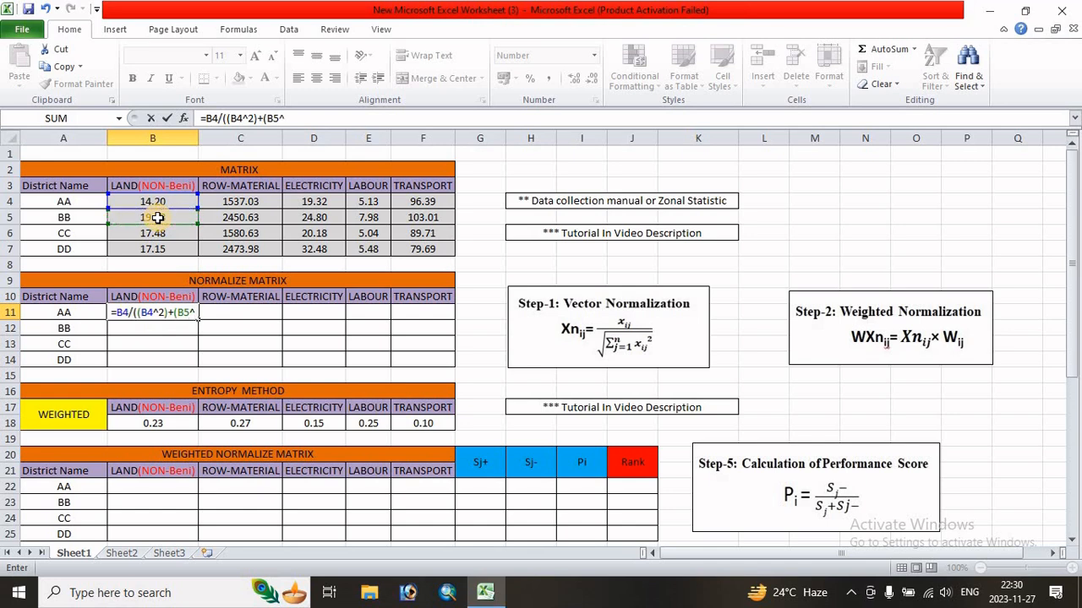
{"action": "type", "text": "2)"}
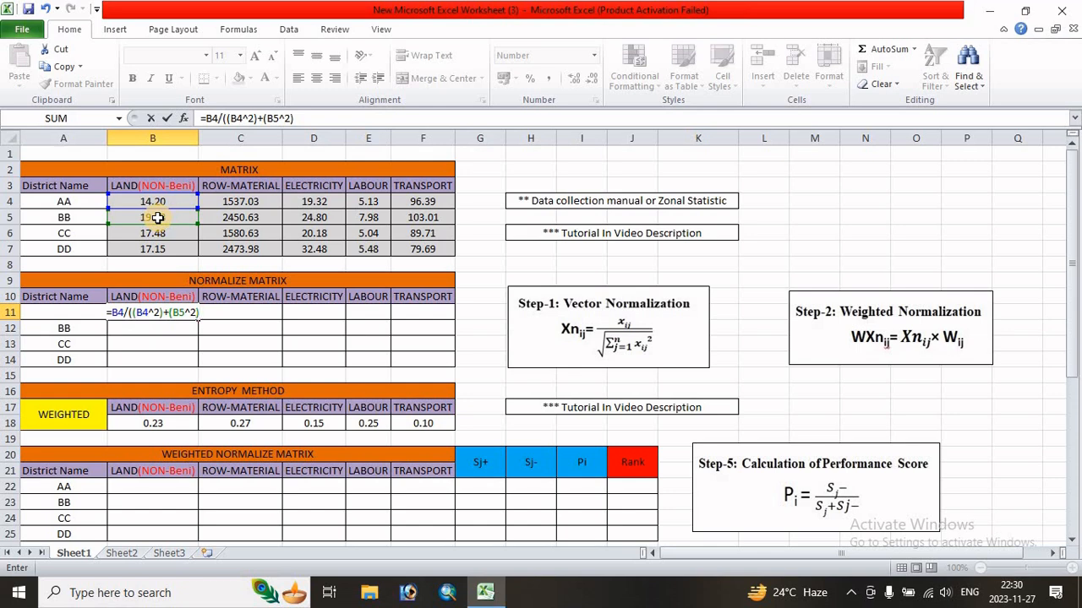
{"action": "type", "text": "+"}
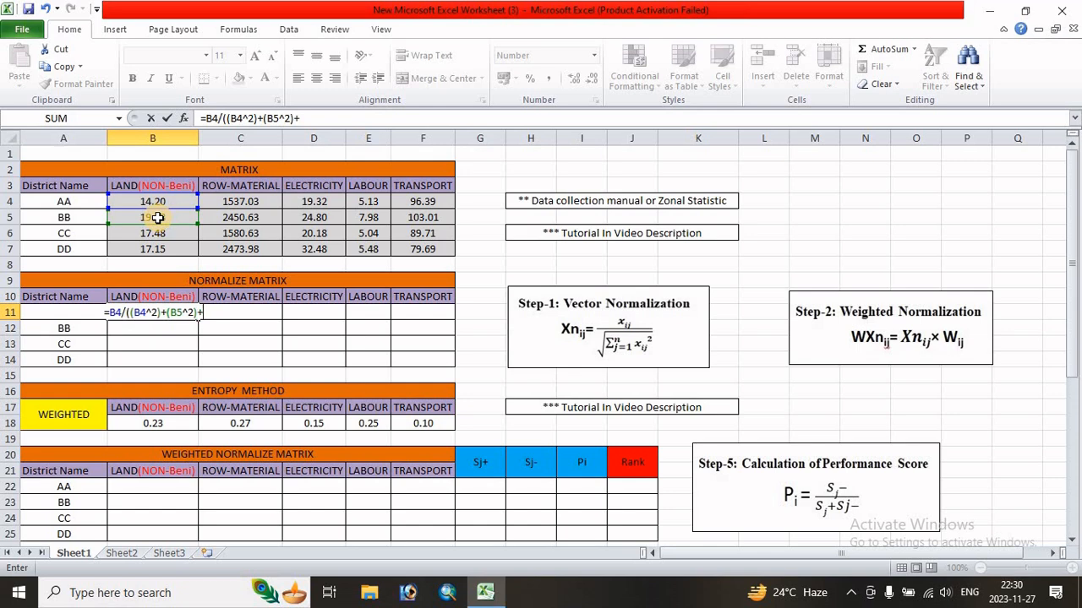
{"action": "type", "text": "("}
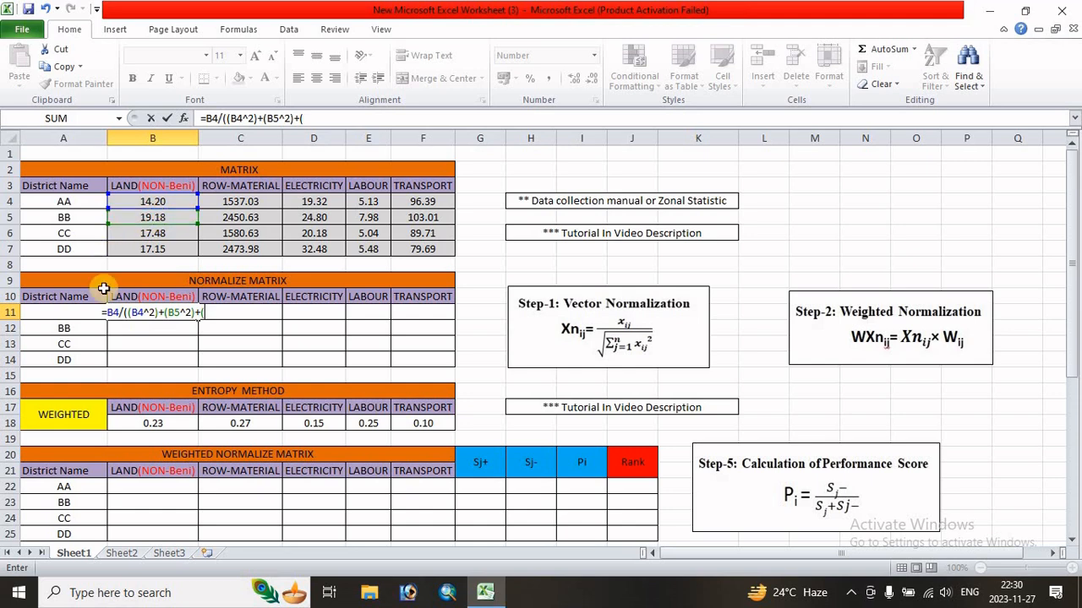
{"action": "left_click", "coordinate": [147, 232]}
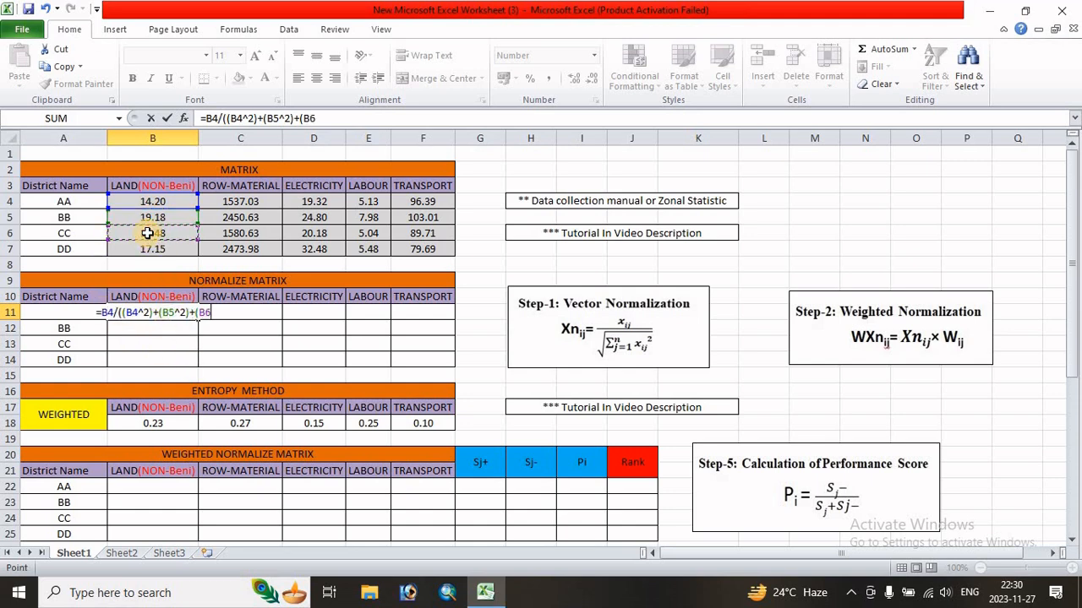
{"action": "type", "text": "^"}
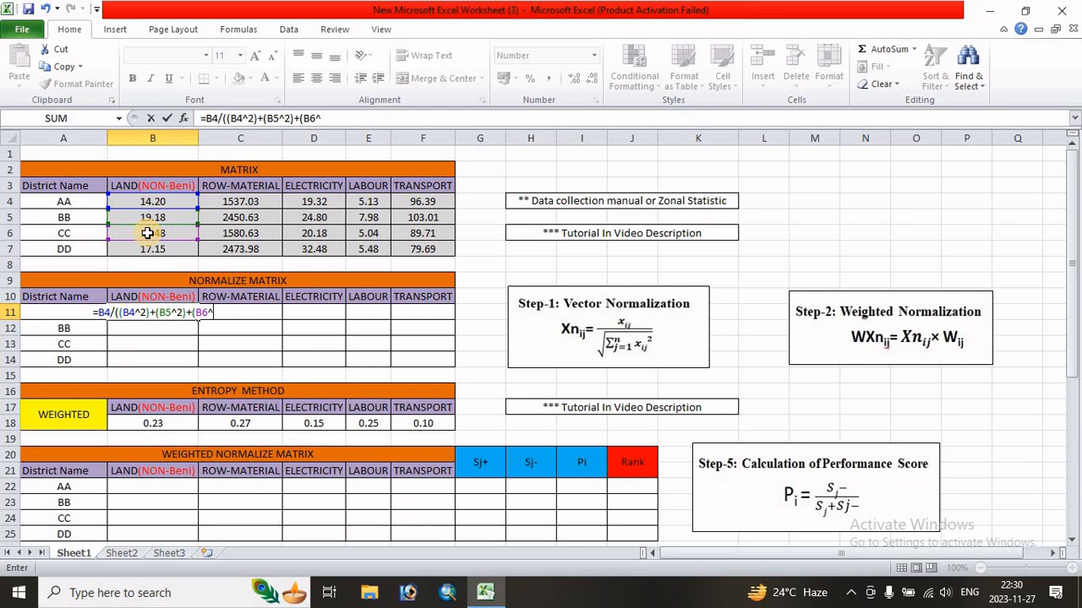
{"action": "type", "text": "2"}
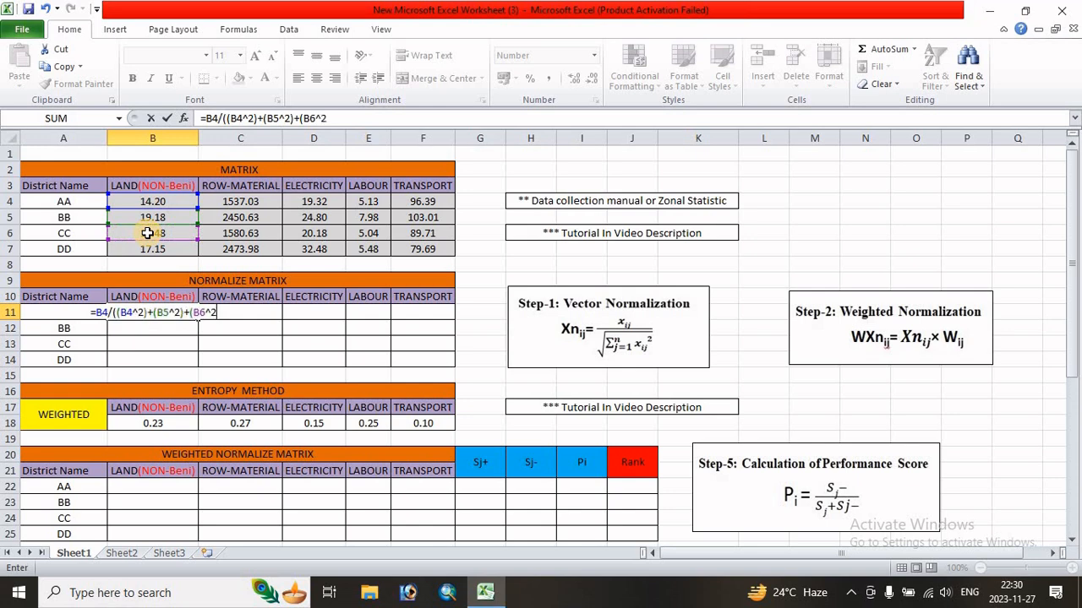
{"action": "type", "text": ")"}
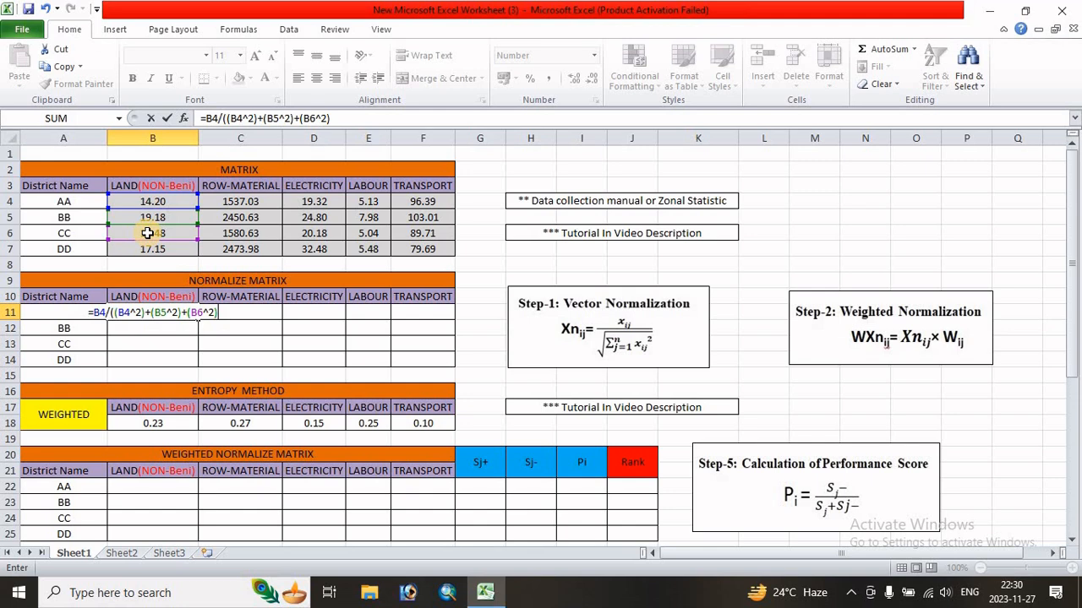
Complete the B11 formula by adding (B7^2), closing the denominator, raising it to the power 0.5, and entering it.
{"action": "type", "text": "+("}
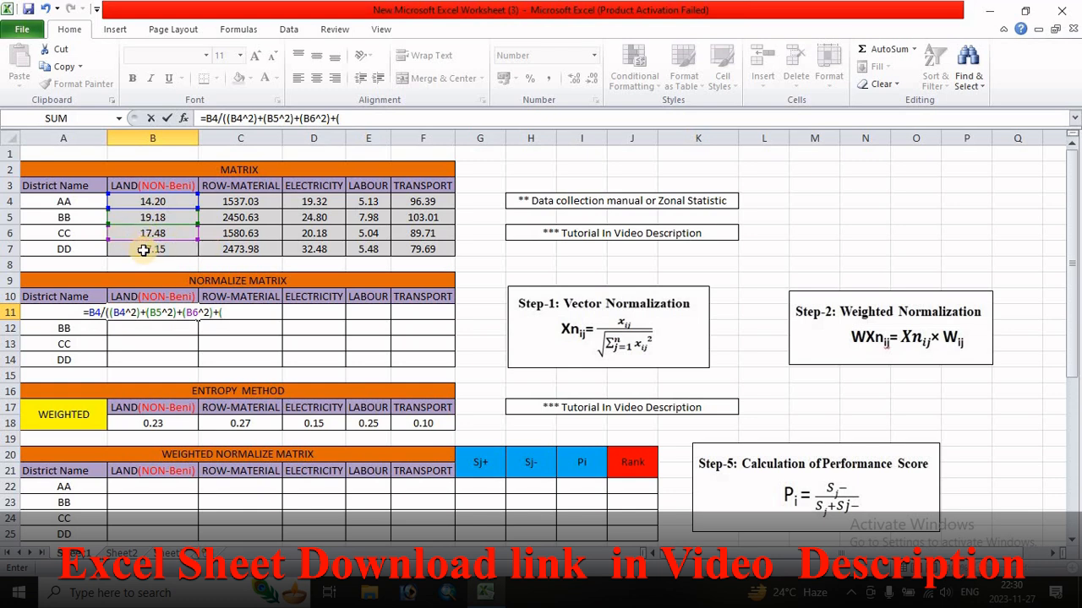
{"action": "left_click", "coordinate": [145, 250]}
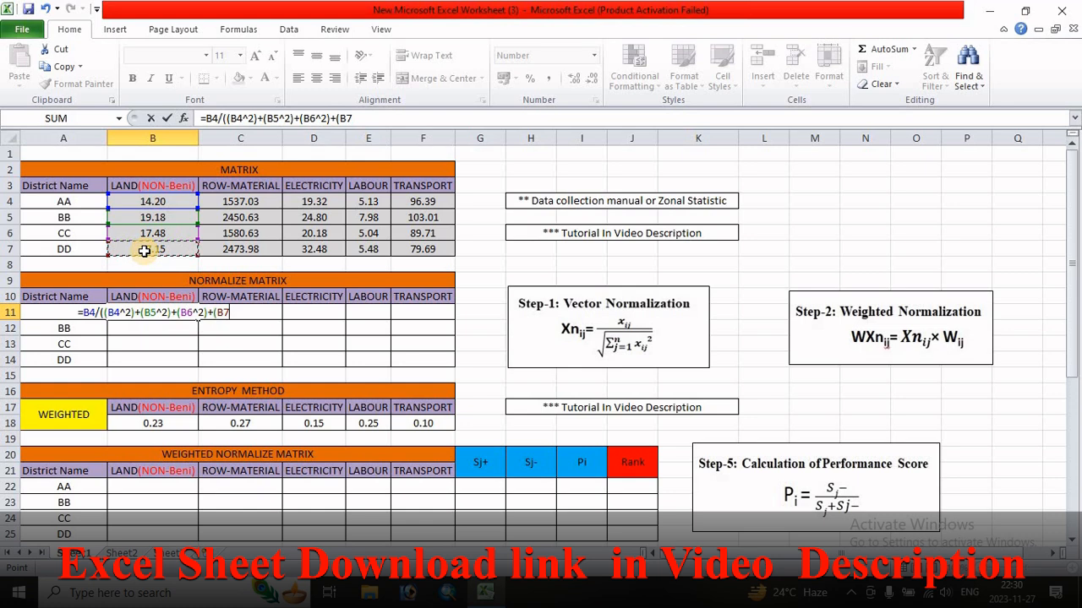
{"action": "type", "text": "^2"}
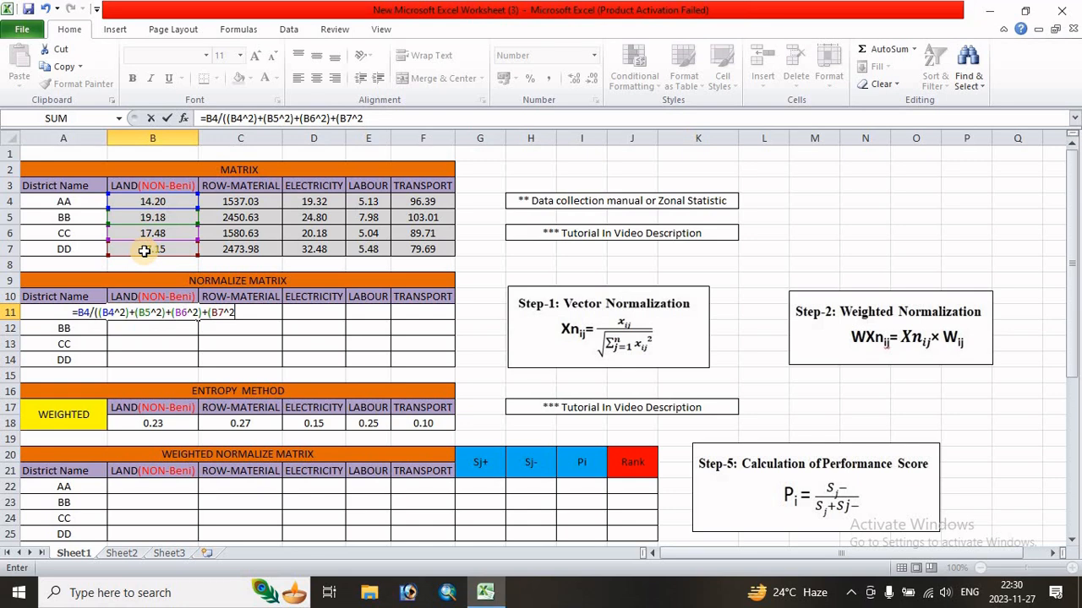
{"action": "type", "text": "))"}
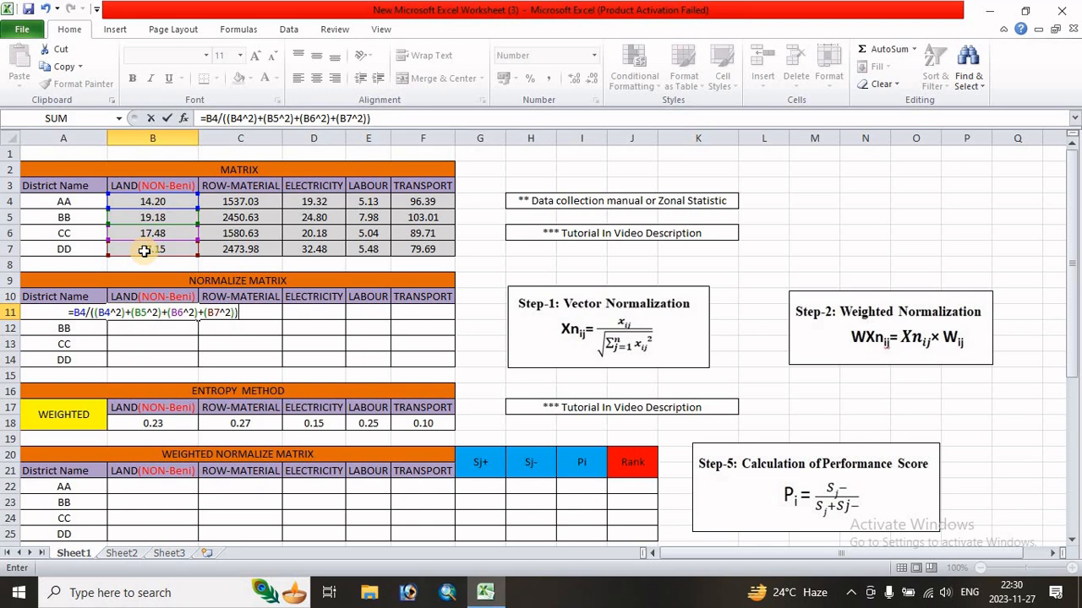
{"action": "type", "text": "^"}
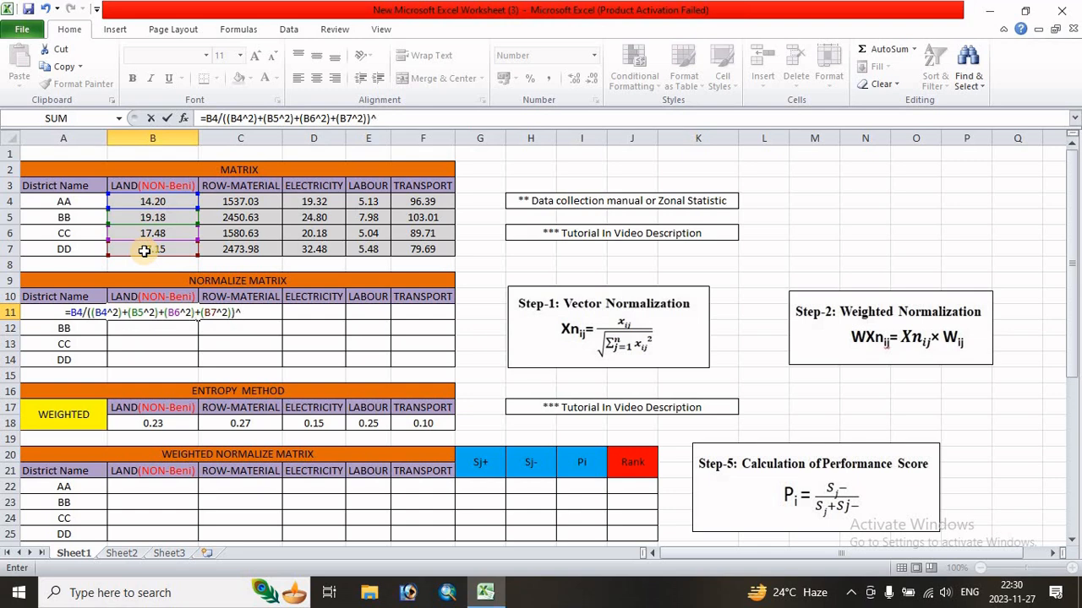
{"action": "type", "text": "0.5"}
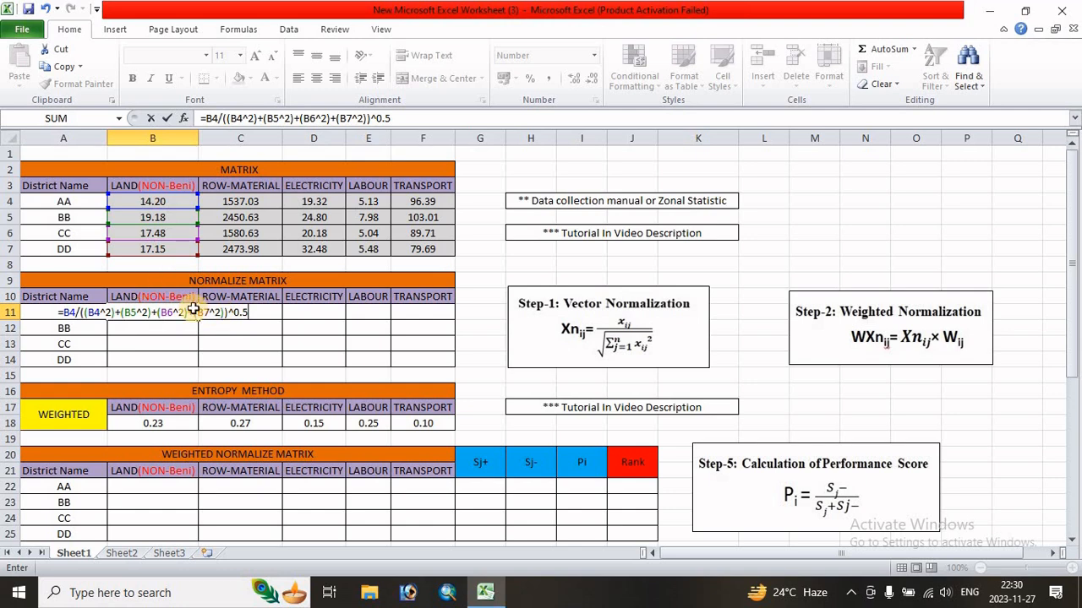
{"action": "key", "text": "Return"}
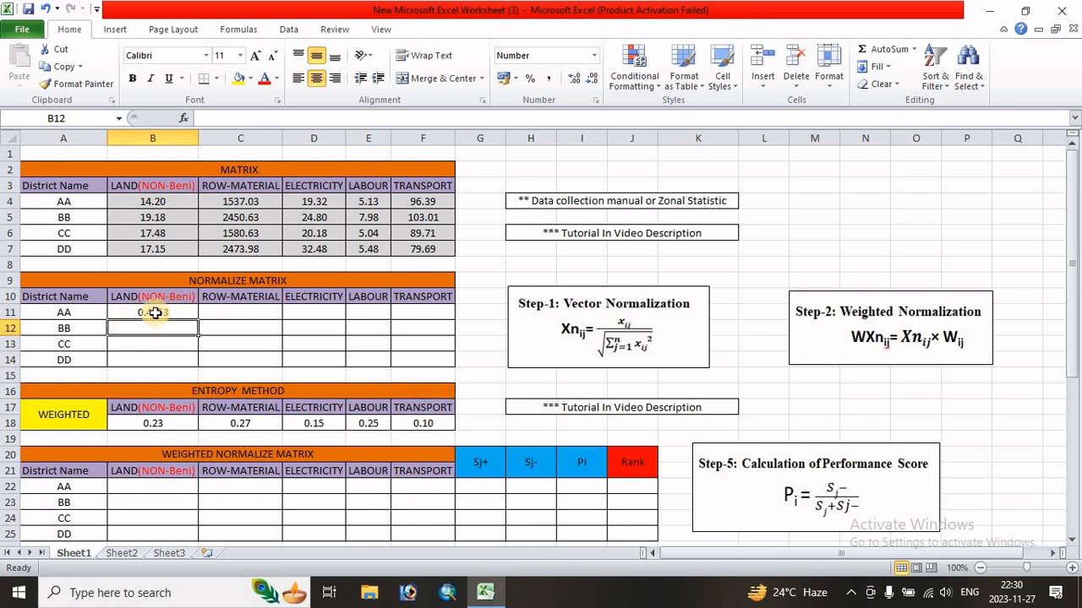
Copy the denominator part /((B4^2)+(B5^2)+(B6^2)+(B7^2))^0.5 from the formula in B11.
{"action": "left_click", "coordinate": [155, 313]}
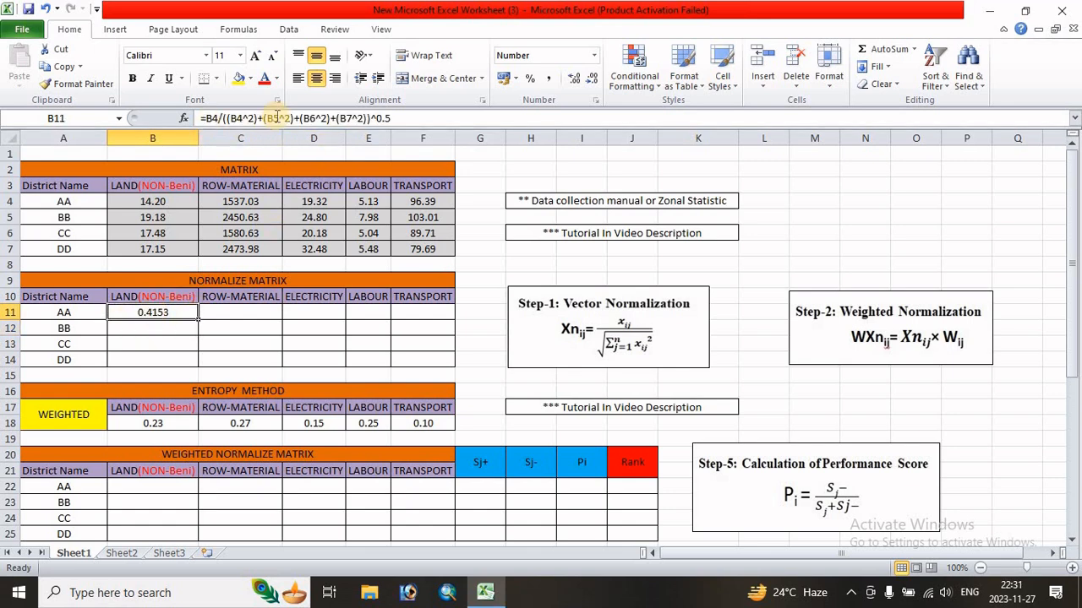
{"action": "left_click_drag", "start_coordinate": [397, 118], "coordinate": [218, 112]}
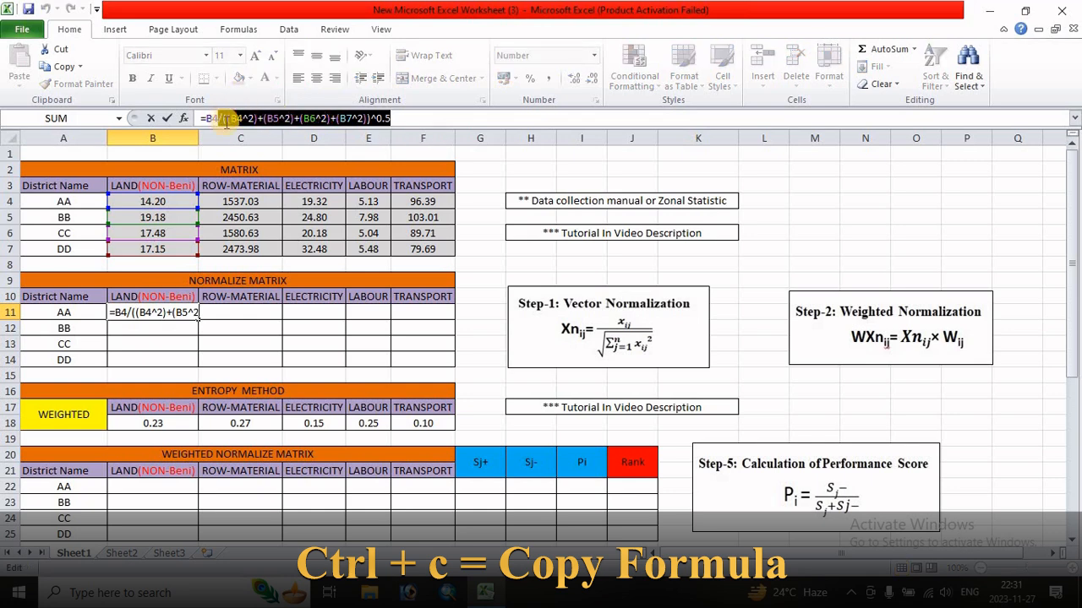
{"action": "key", "text": "ctrl+c"}
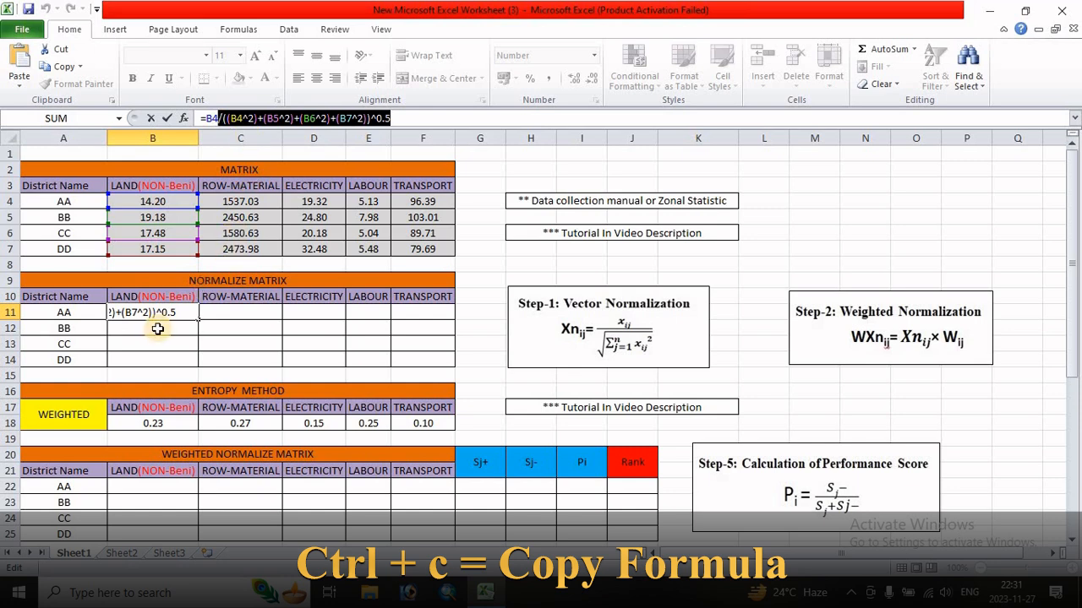
{"action": "key", "text": "Return"}
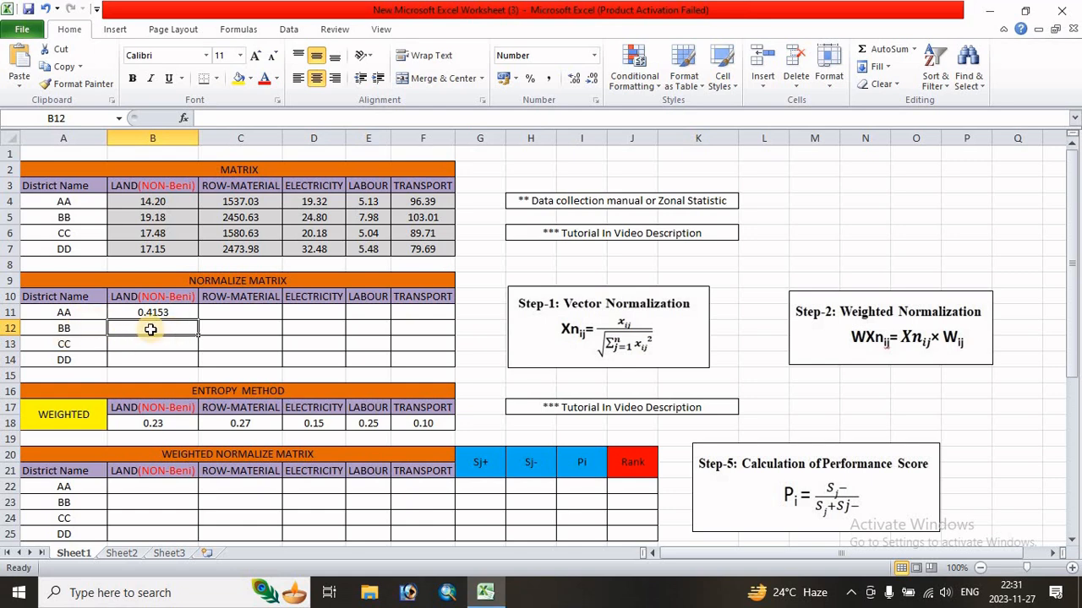
Enter district BB's land normalization in B12 as =B5 followed by the copied denominator expression.
{"action": "type", "text": "="}
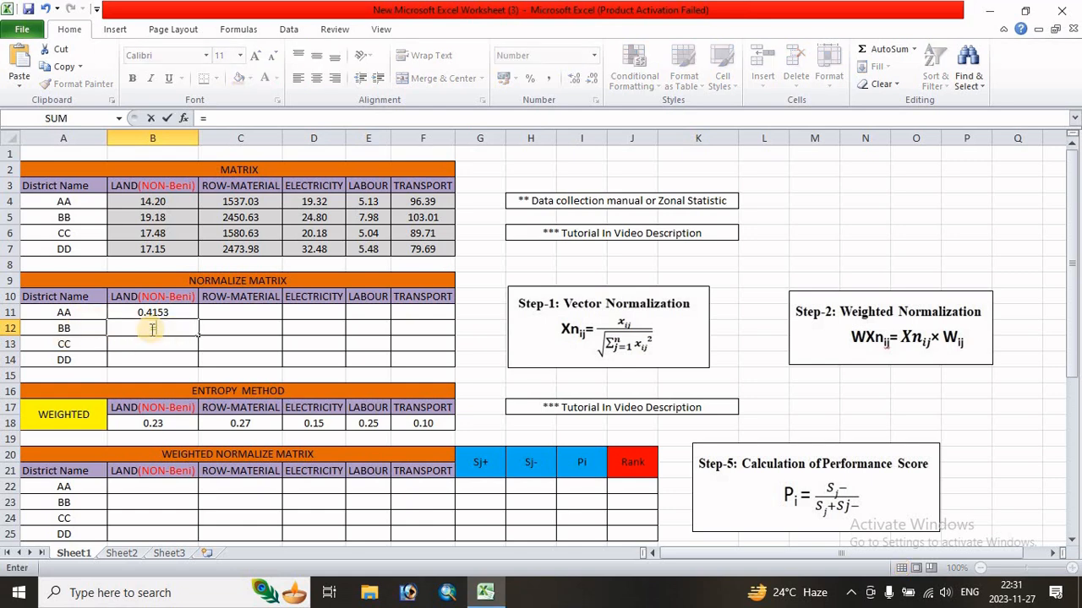
{"action": "left_click", "coordinate": [160, 220]}
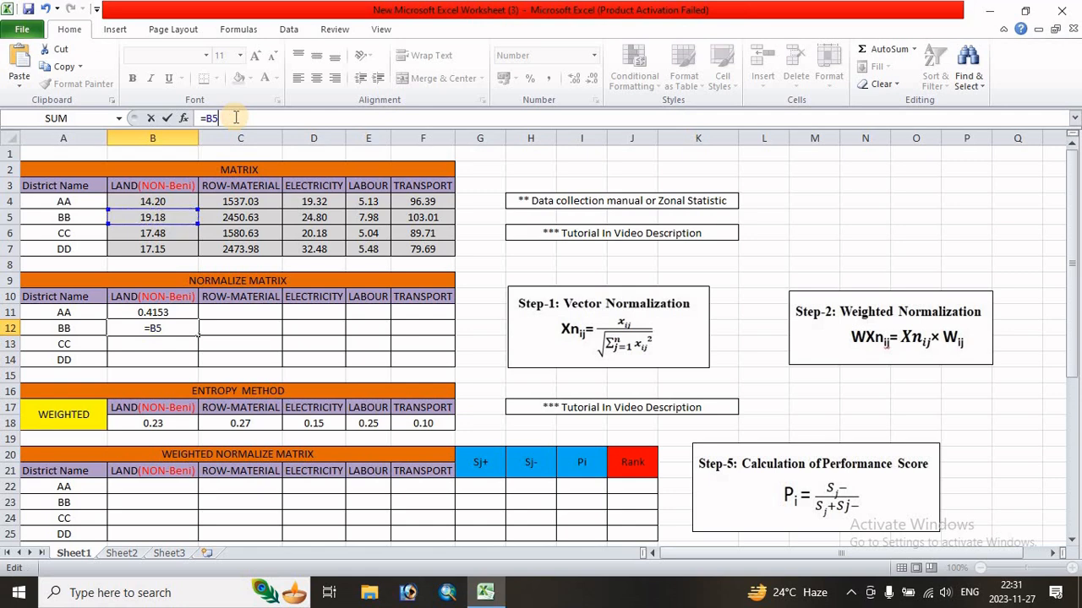
{"action": "key", "text": "ctrl+v"}
{"action": "key", "text": "Return"}
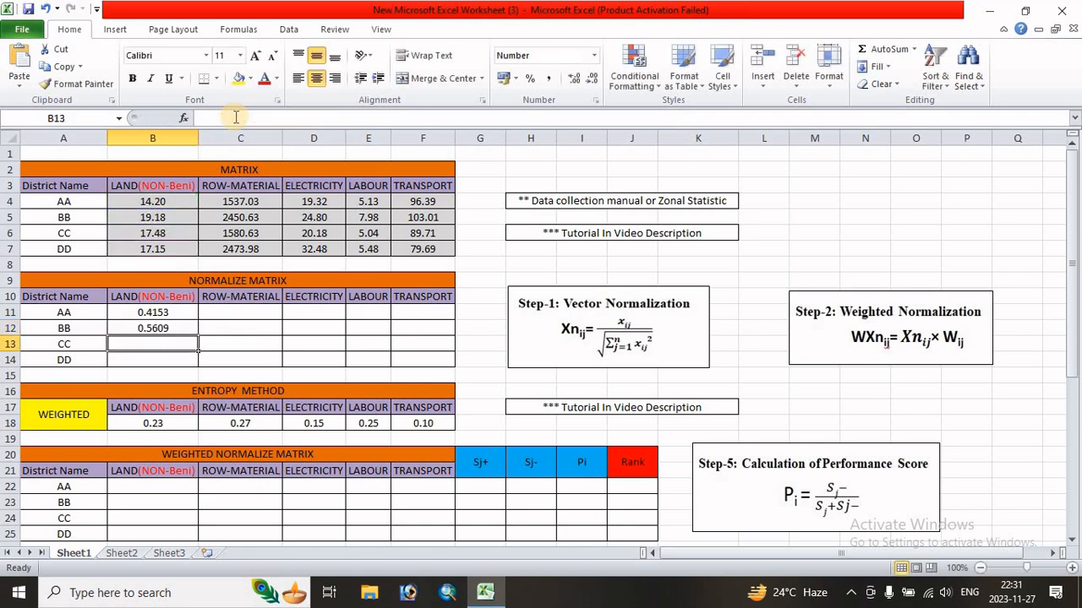
Enter district CC's land normalization in B13 as =B6 followed by the copied denominator expression.
{"action": "type", "text": "="}
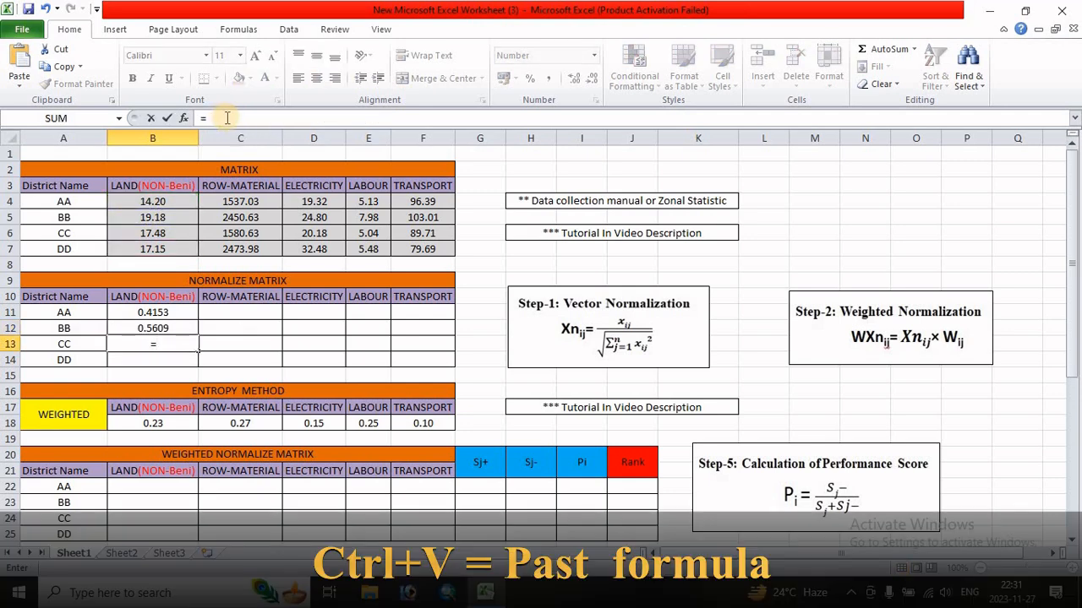
{"action": "left_click", "coordinate": [156, 233]}
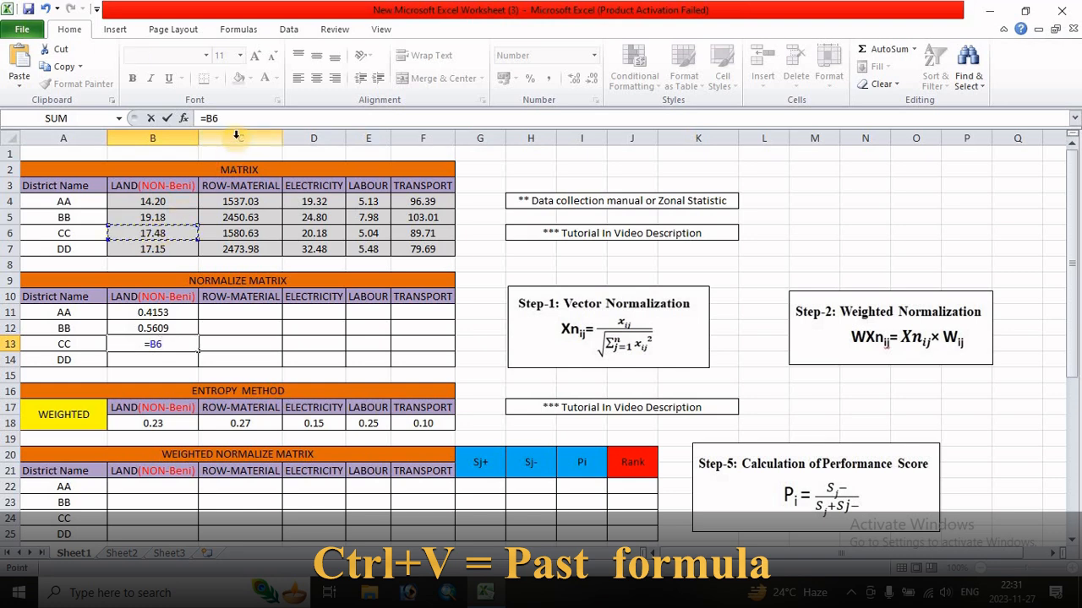
{"action": "key", "text": "ctrl+v"}
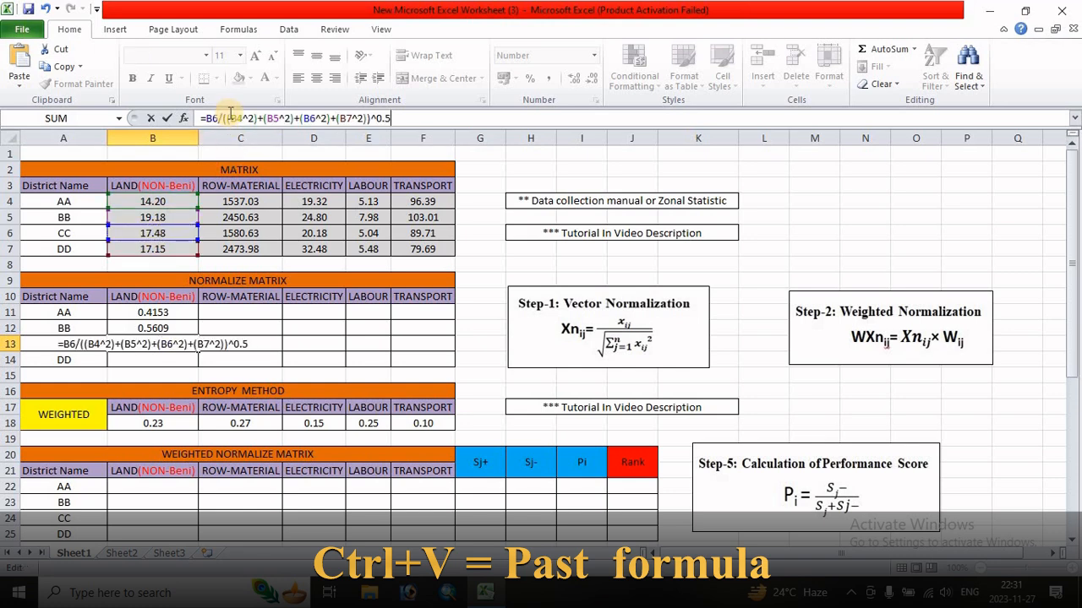
{"action": "key", "text": "Return"}
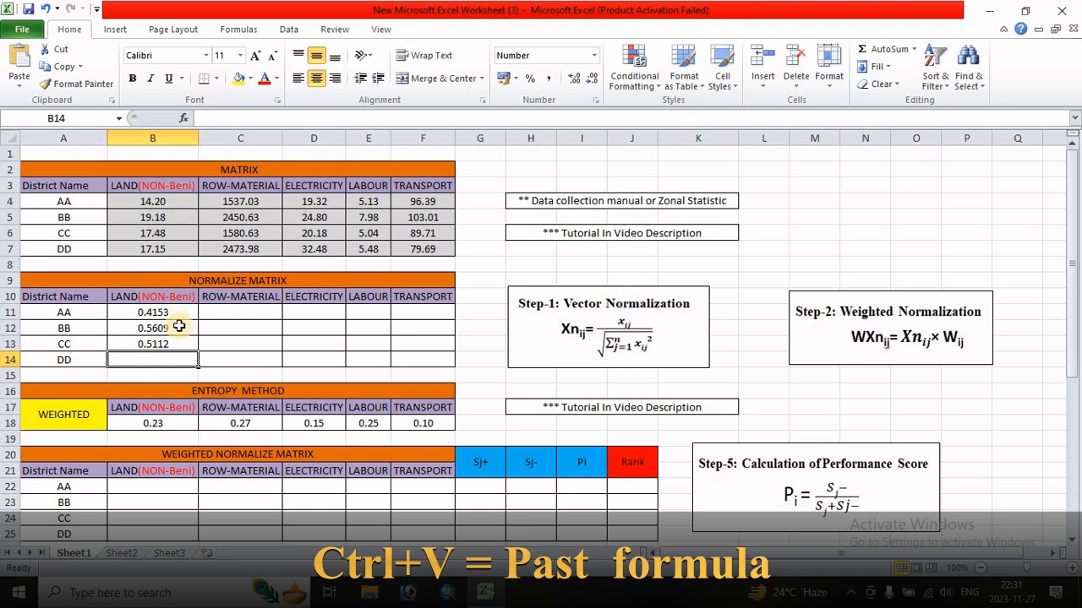
Enter district DD's land normalization in B14 as =B7 followed by the copied denominator expression.
{"action": "type", "text": "="}
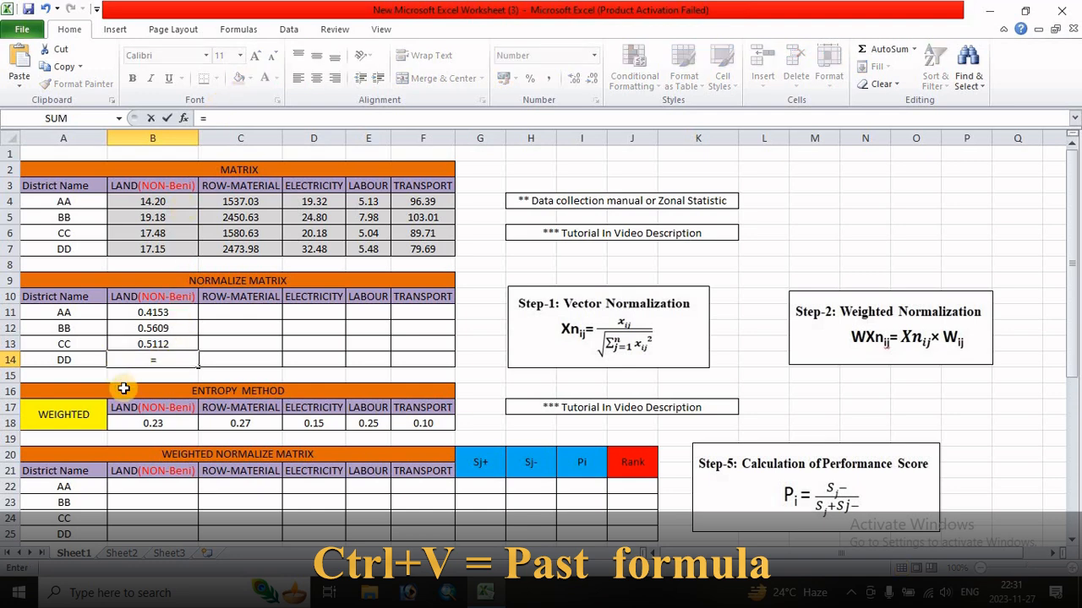
{"action": "left_click", "coordinate": [162, 249]}
{"action": "left_click", "coordinate": [230, 117]}
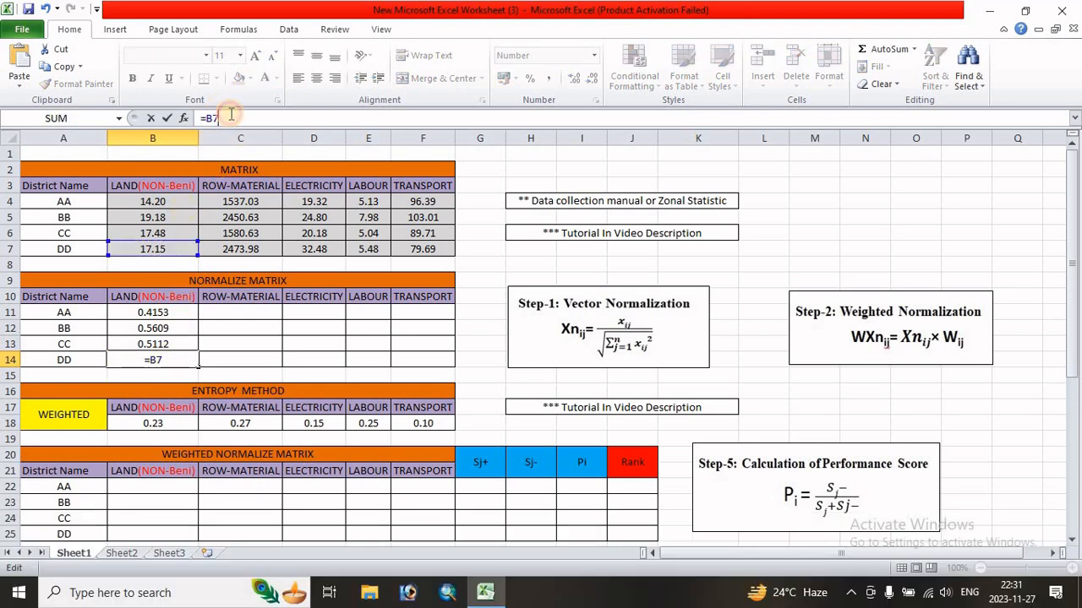
{"action": "key", "text": "ctrl+v"}
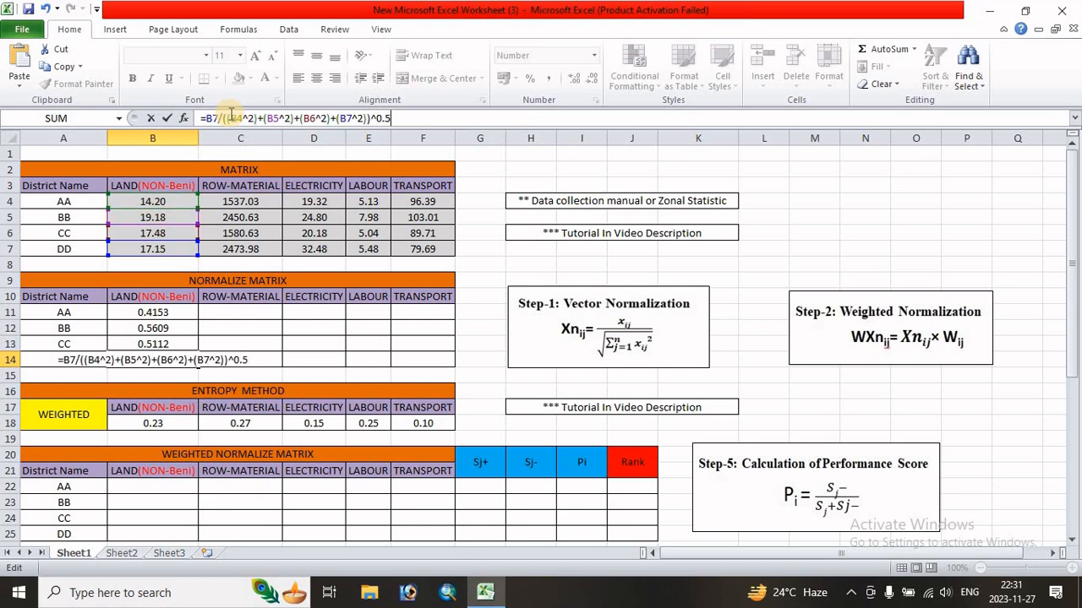
{"action": "key", "text": "Return"}
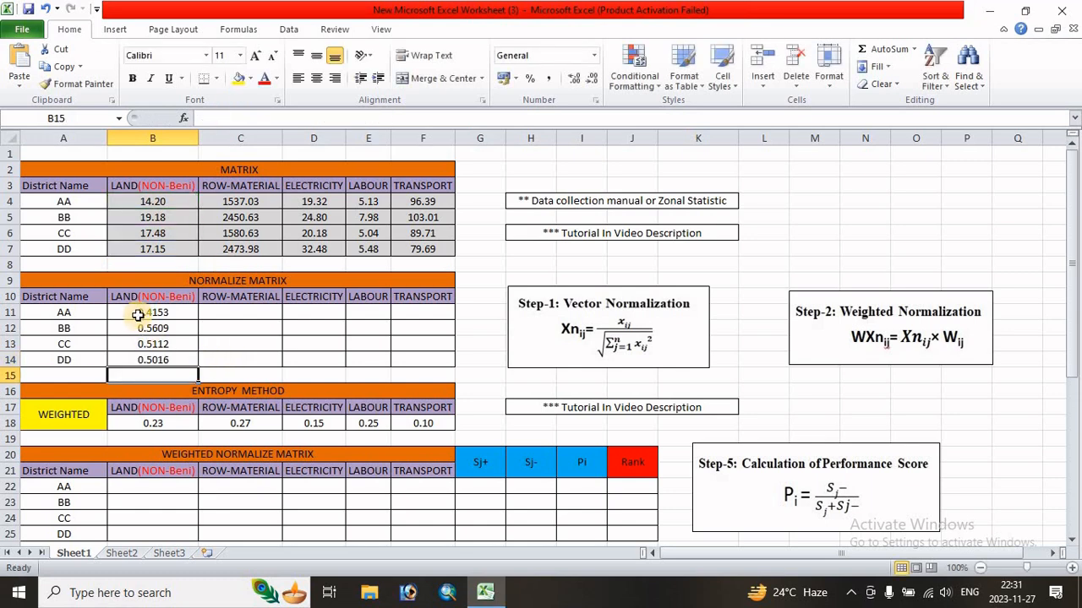
Fill the land normalization formulas from B11:B14 across the remaining criteria through column F.
{"action": "left_click_drag", "start_coordinate": [138, 311], "coordinate": [431, 361]}
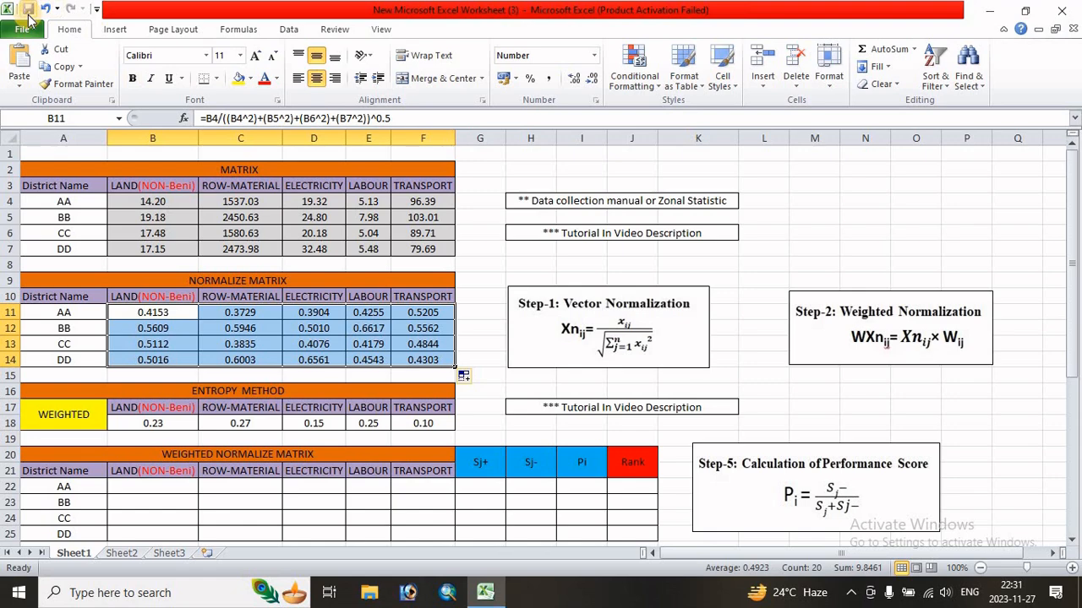
{"action": "scroll", "coordinate": [545, 262], "scroll_direction": "down", "scroll_amount": 2}
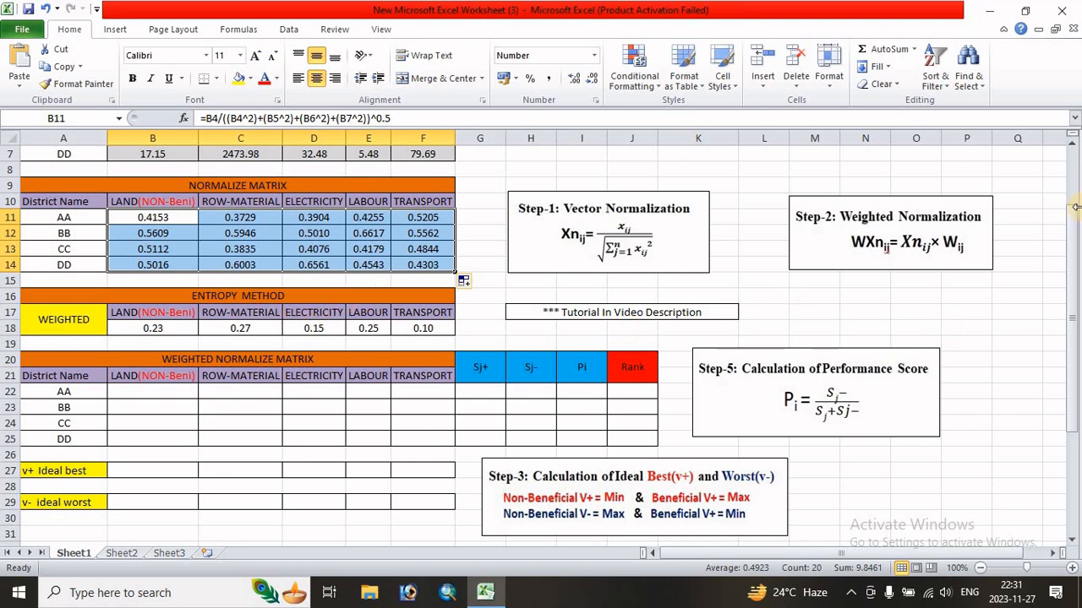
{"action": "left_click", "coordinate": [570, 344]}
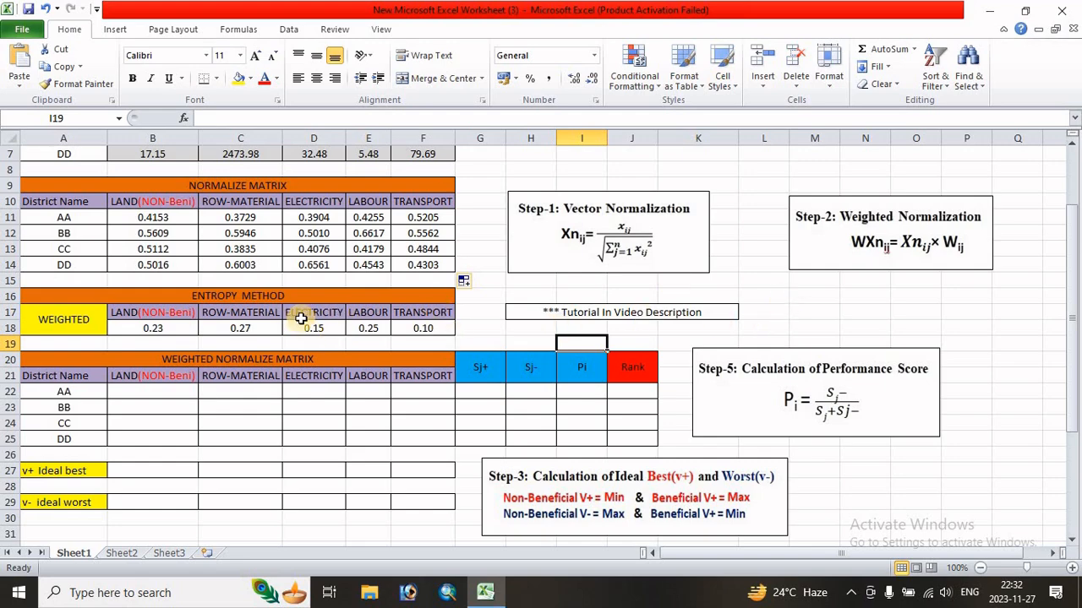
Enter district AA's weighted land value in B22 of the weighted normalize matrix as =B18*B11.
{"action": "scroll", "coordinate": [173, 349], "scroll_direction": "down", "scroll_amount": 2}
{"action": "scroll", "coordinate": [169, 266], "scroll_direction": "up", "scroll_amount": 1}
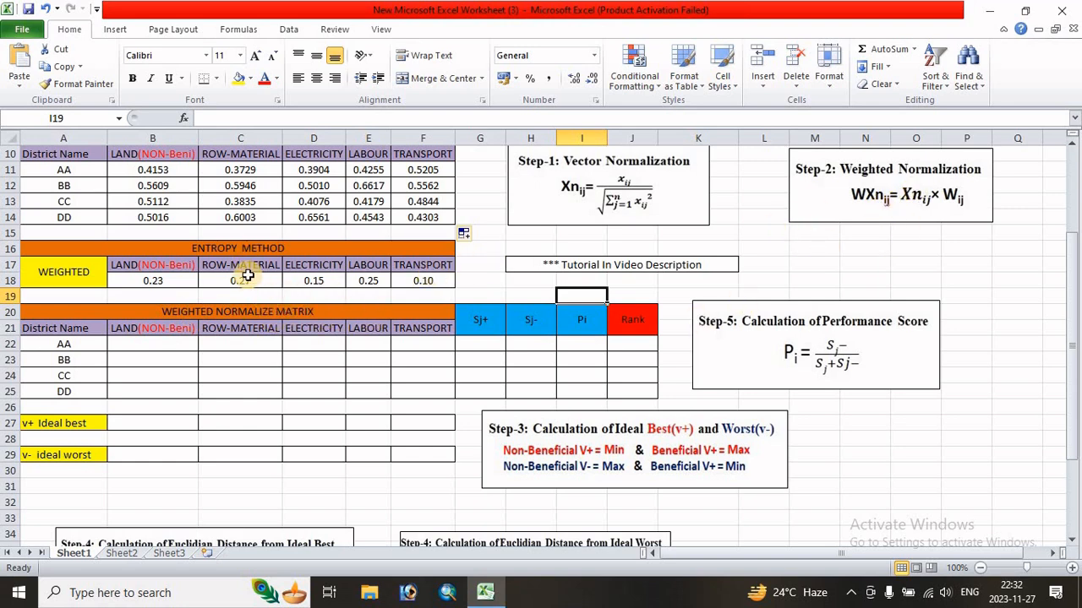
{"action": "scroll", "coordinate": [243, 276], "scroll_direction": "up", "scroll_amount": 1}
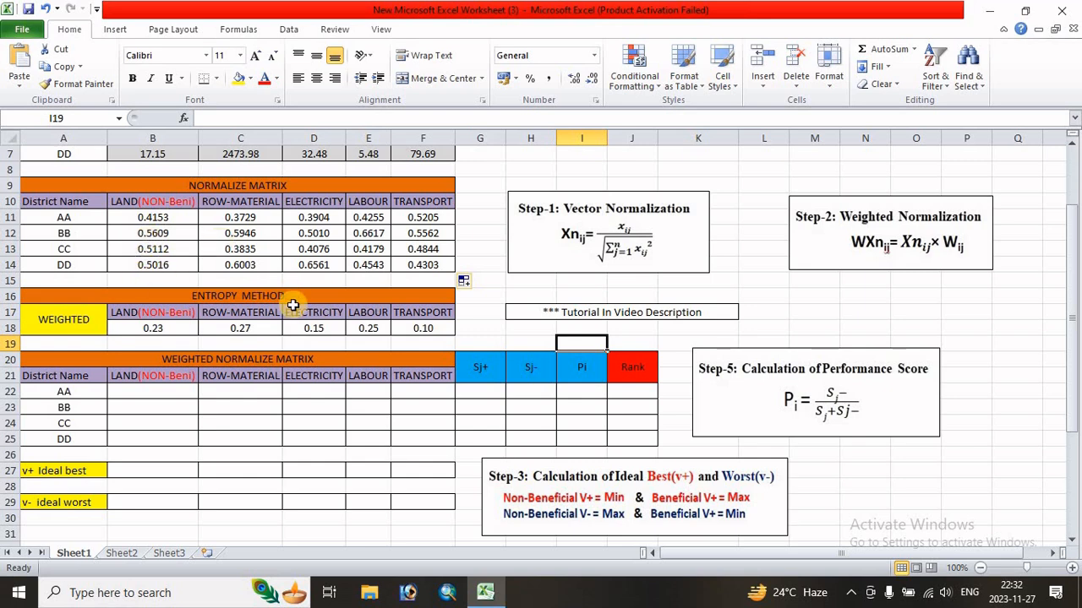
{"action": "left_click", "coordinate": [137, 392]}
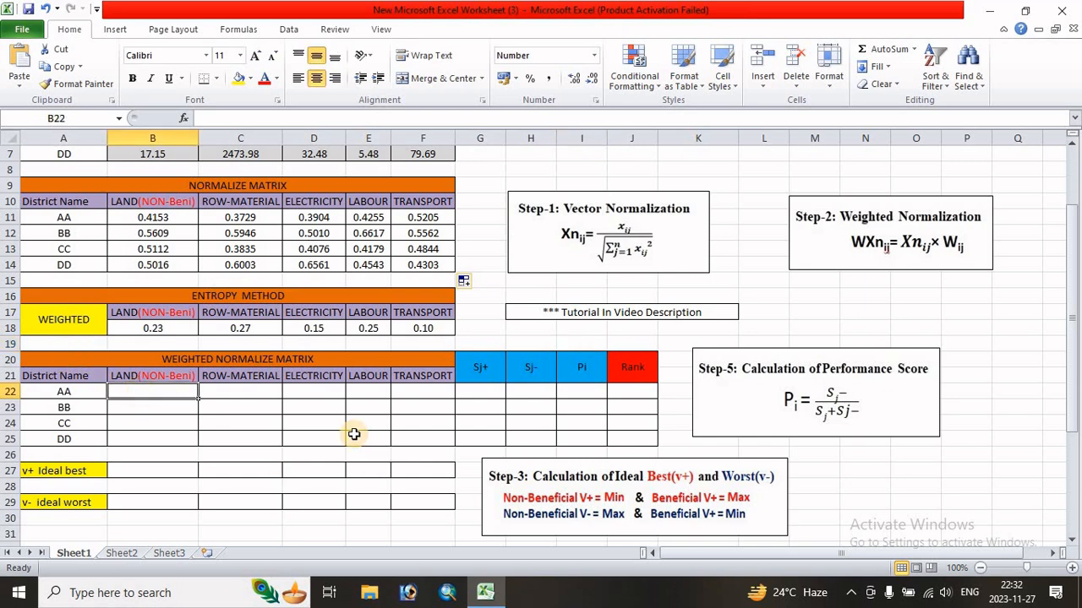
{"action": "type", "text": "="}
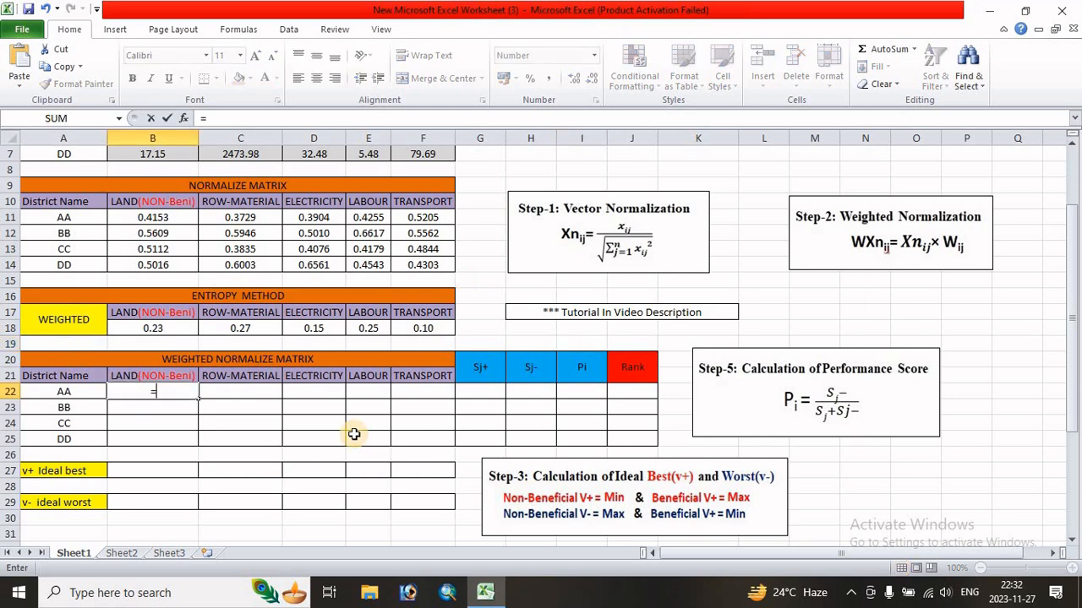
{"action": "left_click", "coordinate": [144, 329]}
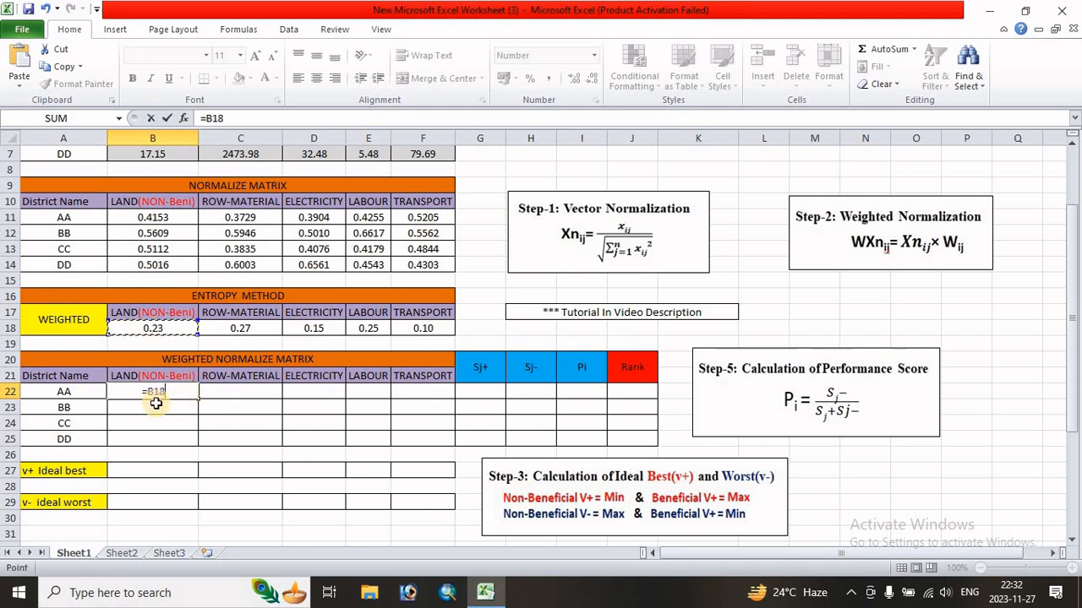
{"action": "type", "text": "*"}
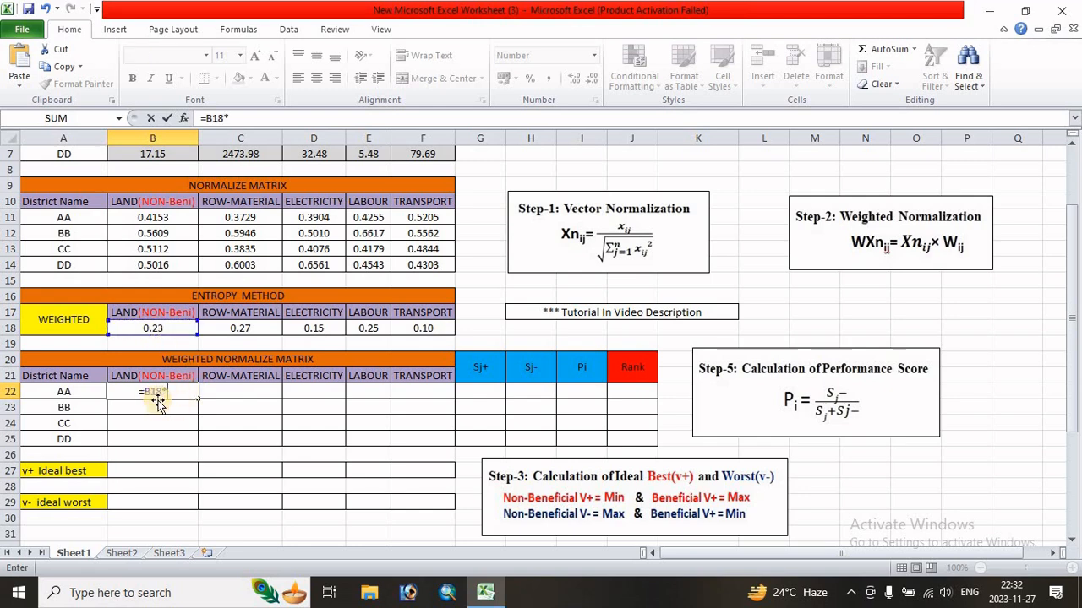
{"action": "left_click", "coordinate": [158, 217]}
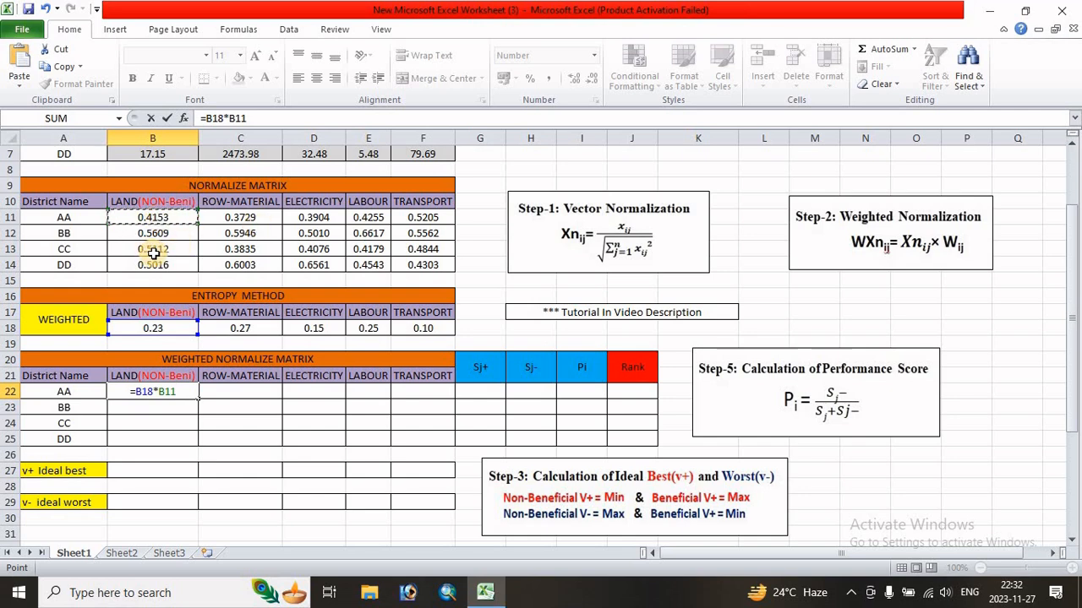
{"action": "key", "text": "Return"}
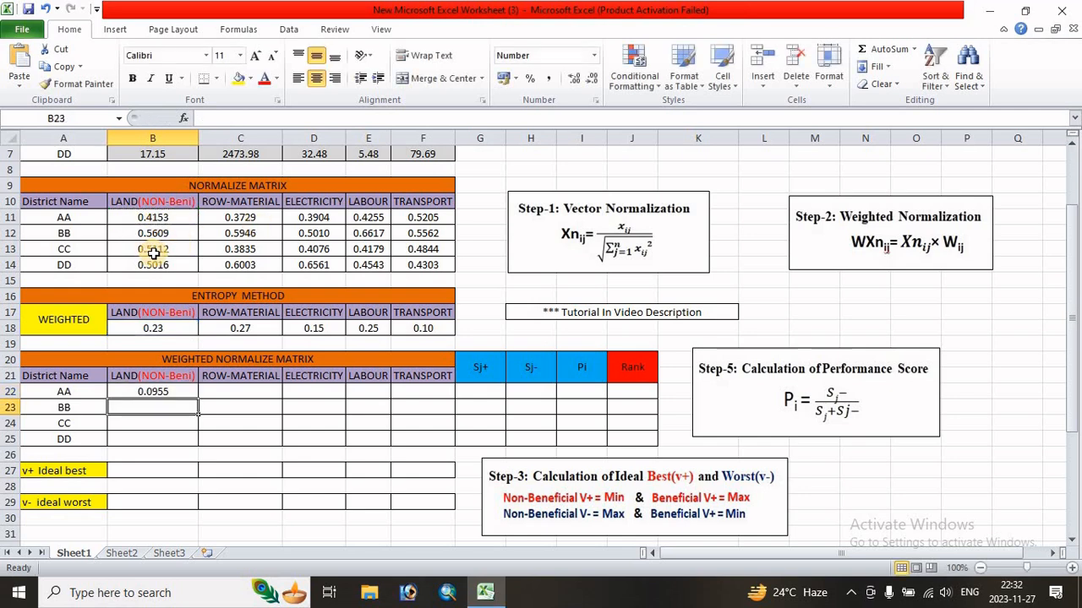
Lock the weight's row in B22 so the formula reads =B$18*B11, and fill it down to B25.
{"action": "left_click", "coordinate": [152, 391]}
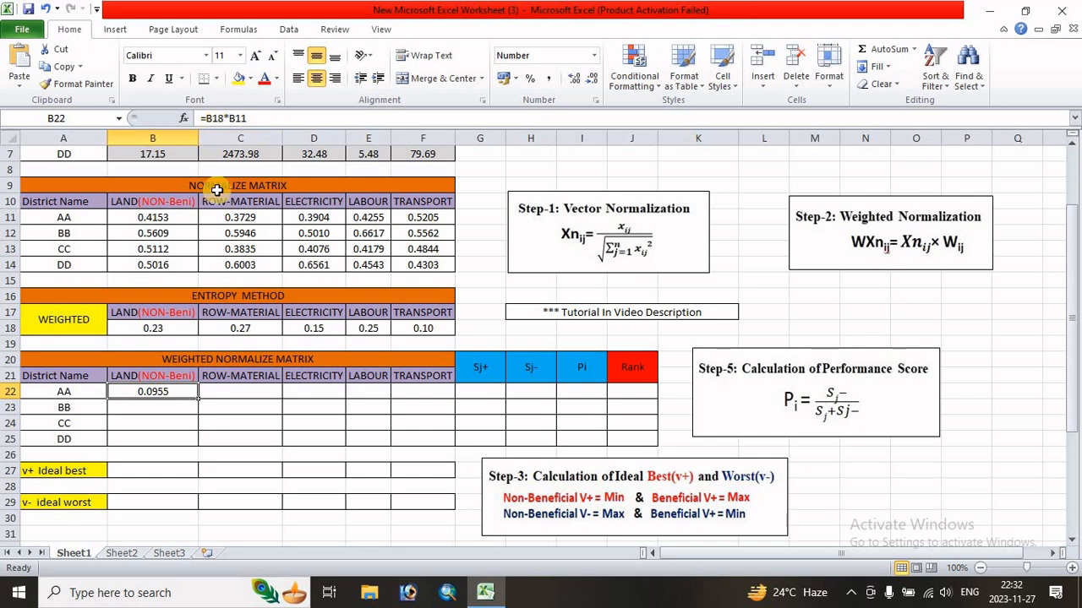
{"action": "left_click", "coordinate": [214, 118]}
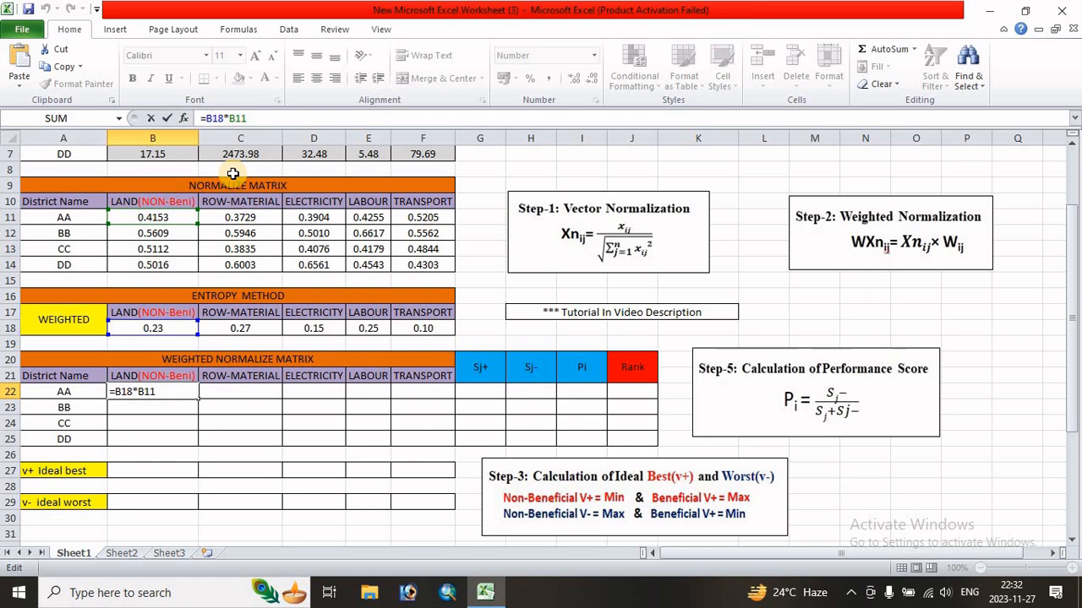
{"action": "type", "text": "$"}
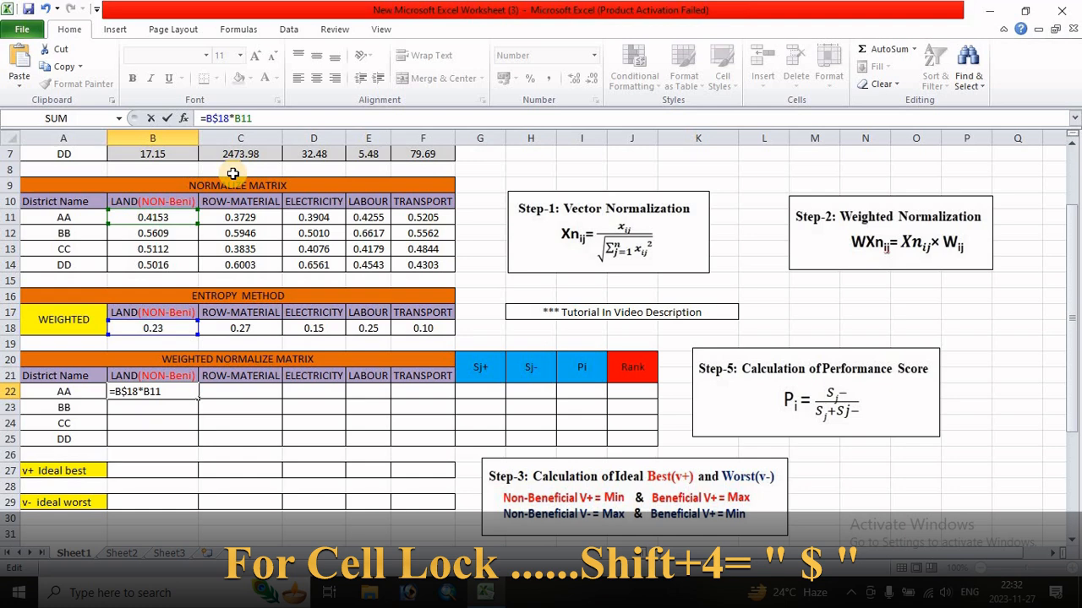
{"action": "key", "text": "Return"}
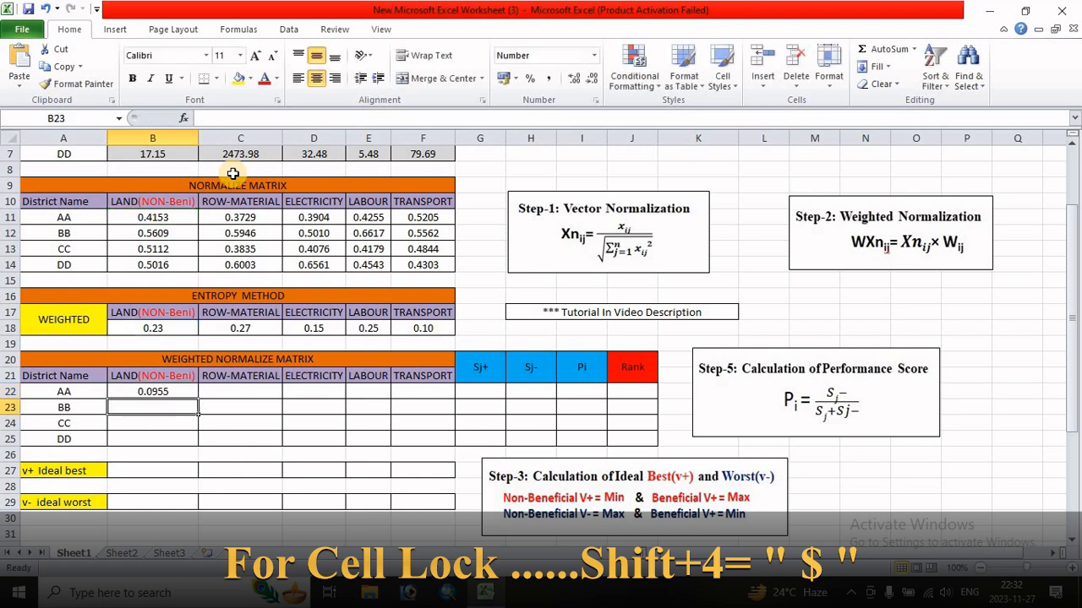
{"action": "left_click", "coordinate": [160, 394]}
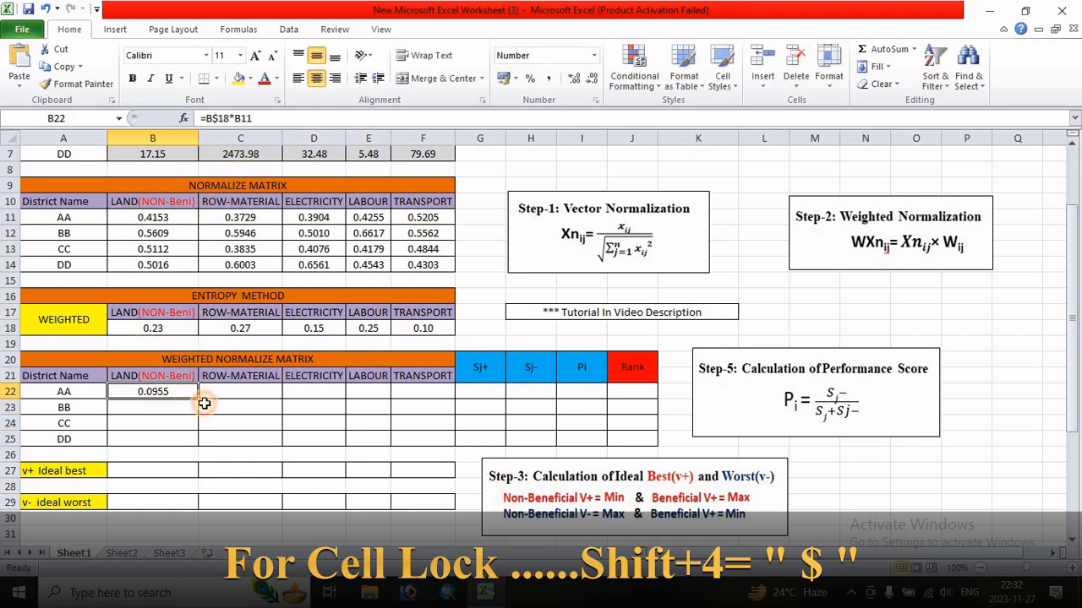
{"action": "left_click_drag", "start_coordinate": [198, 399], "coordinate": [188, 445]}
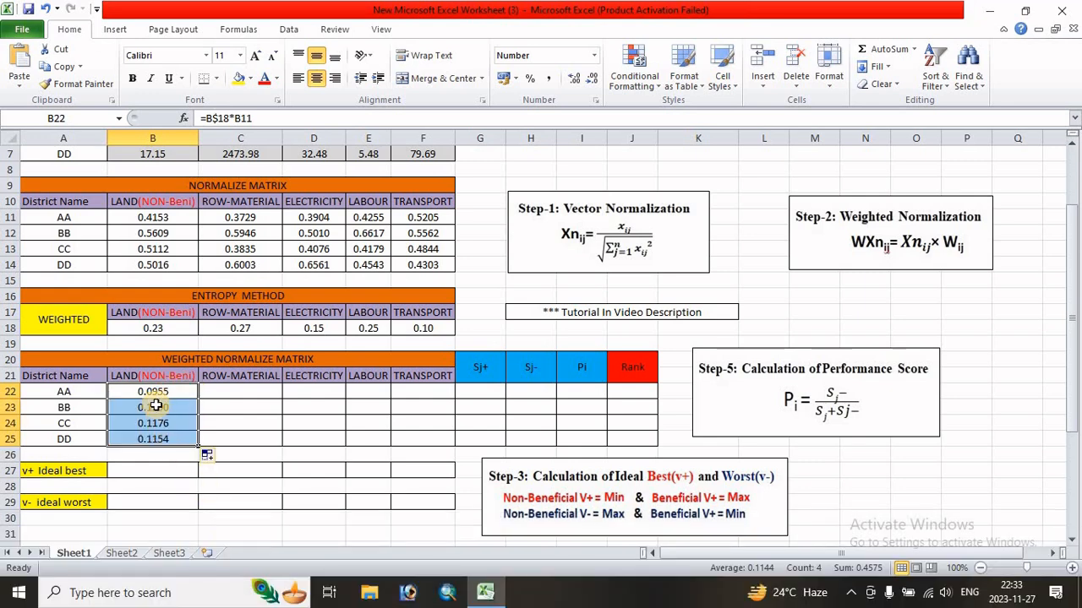
Check the filled land formulas in B23 and B24 for their weight and normalized-value references.
{"action": "left_click", "coordinate": [139, 409]}
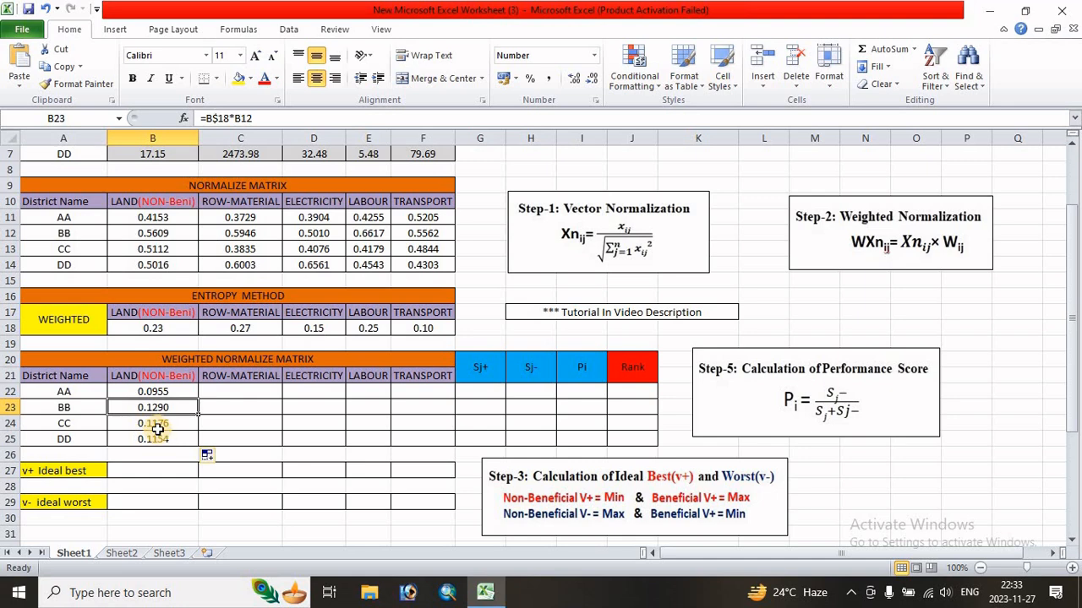
{"action": "left_click", "coordinate": [155, 425]}
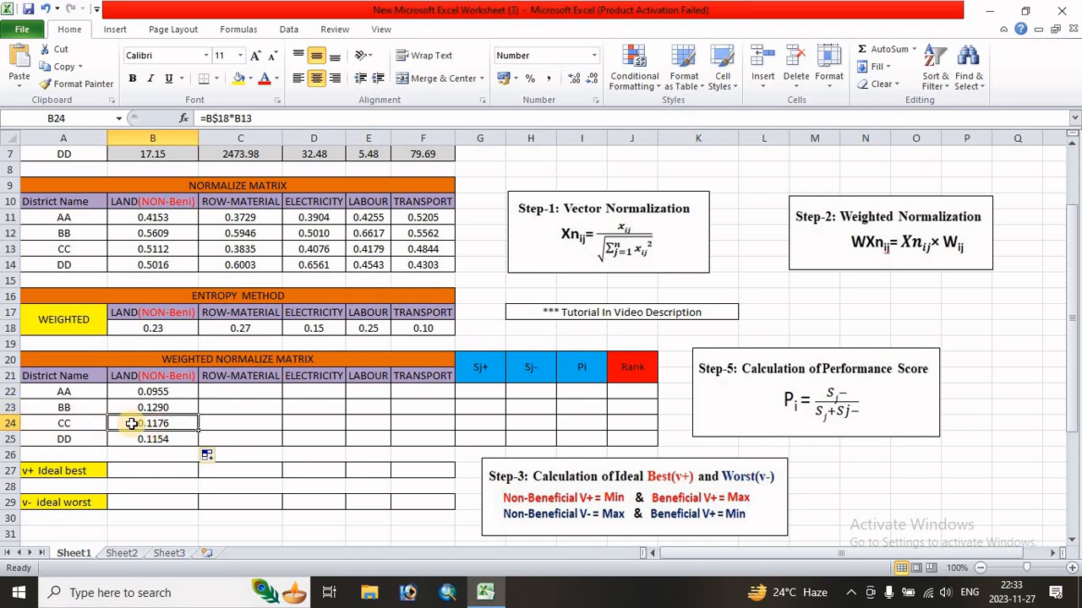
{"action": "left_click", "coordinate": [241, 119]}
{"action": "left_click_drag", "start_coordinate": [242, 118], "coordinate": [200, 118]}
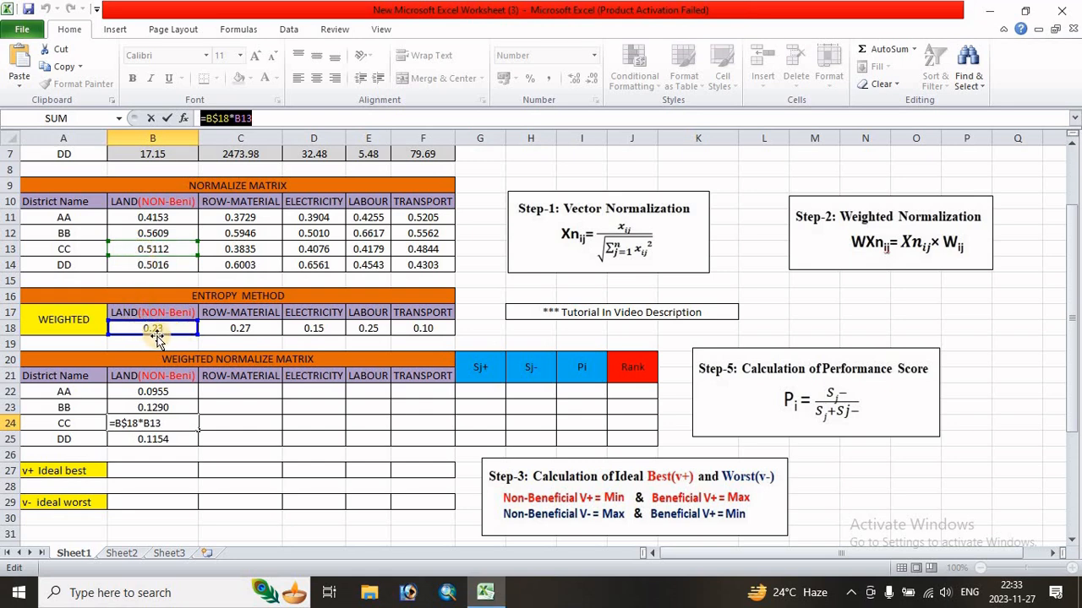
{"action": "key", "text": "Return"}
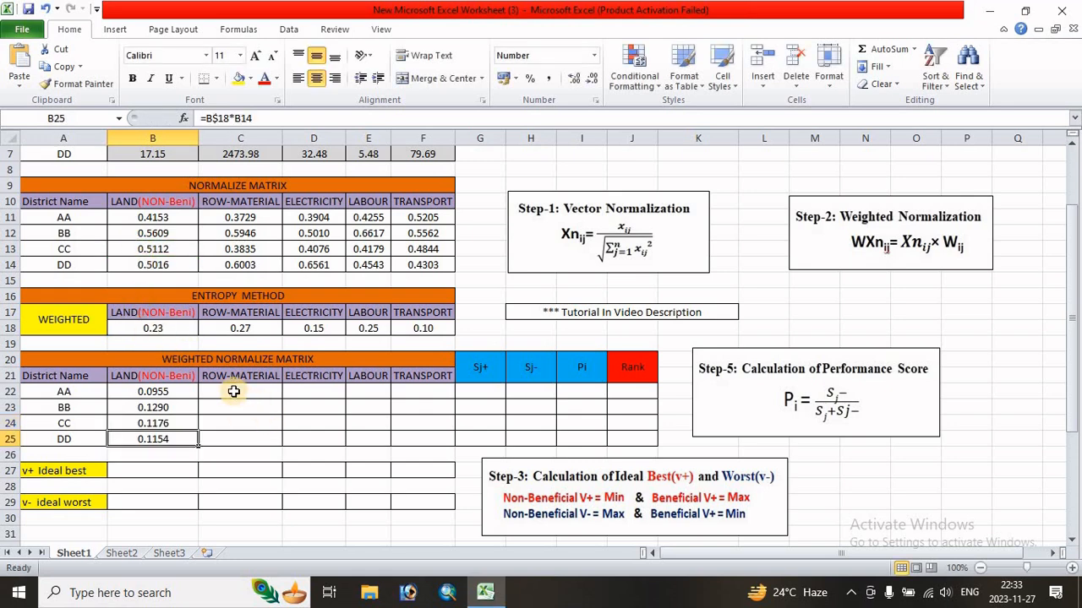
Enter district AA's weighted row-material value in C22 as =C18*C11.
{"action": "left_click", "coordinate": [234, 391]}
{"action": "type", "text": "="}
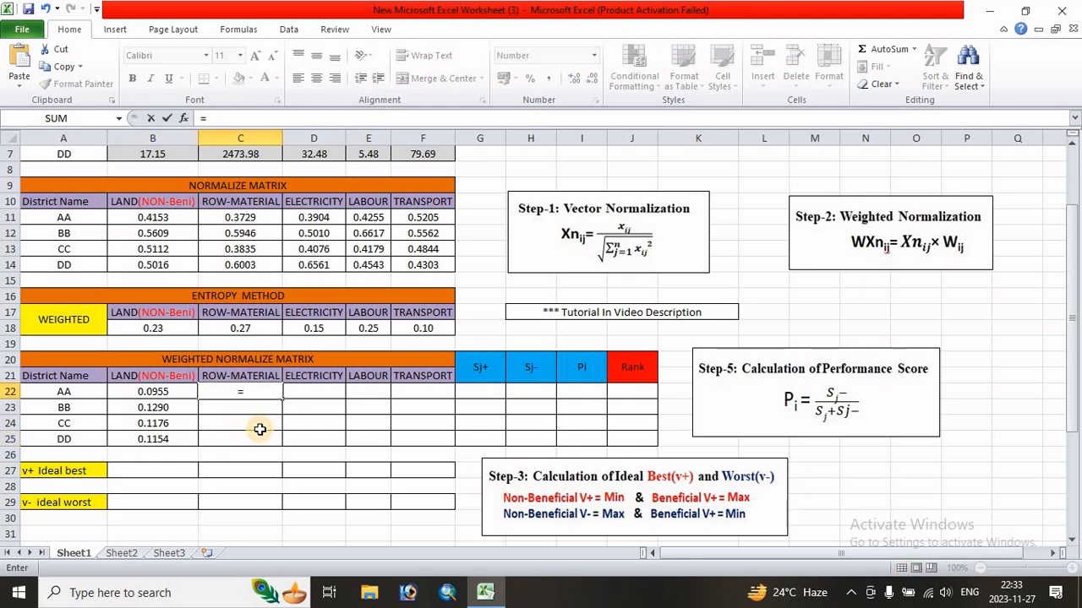
{"action": "left_click", "coordinate": [240, 329]}
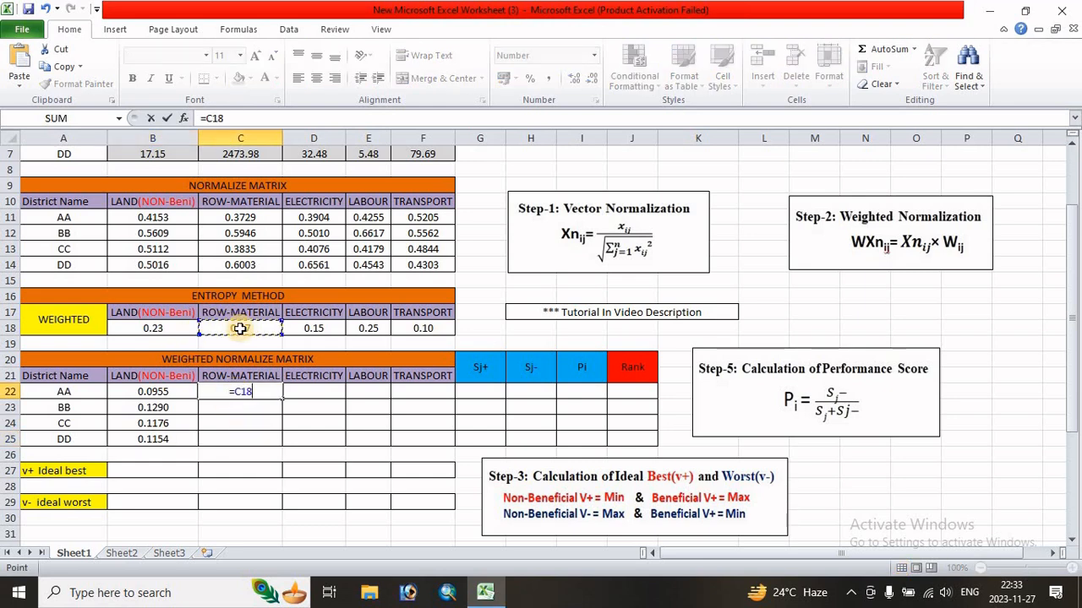
{"action": "type", "text": "*"}
{"action": "left_click", "coordinate": [237, 217]}
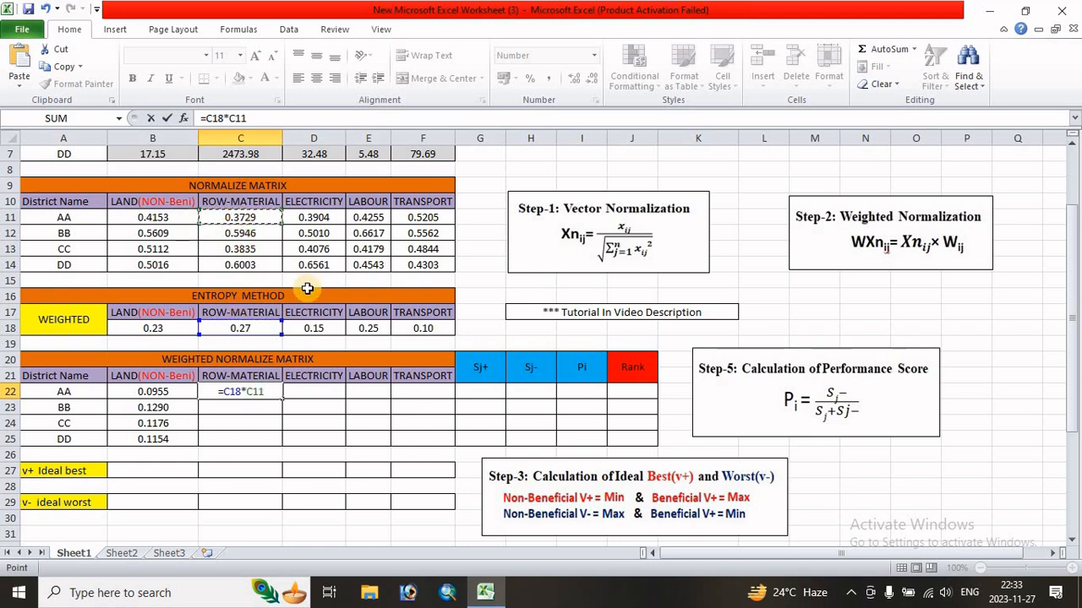
{"action": "key", "text": "Return"}
Lock the weight's row in the C22 formula so it reads =C$18*C11.
{"action": "left_click", "coordinate": [252, 392]}
{"action": "left_click", "coordinate": [208, 118]}
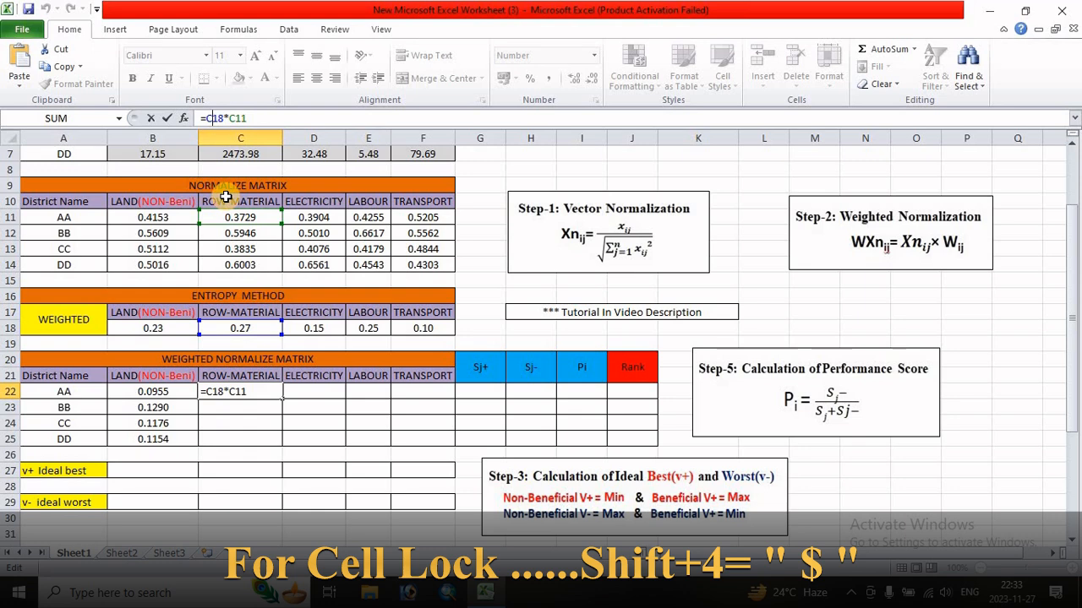
{"action": "type", "text": "$"}
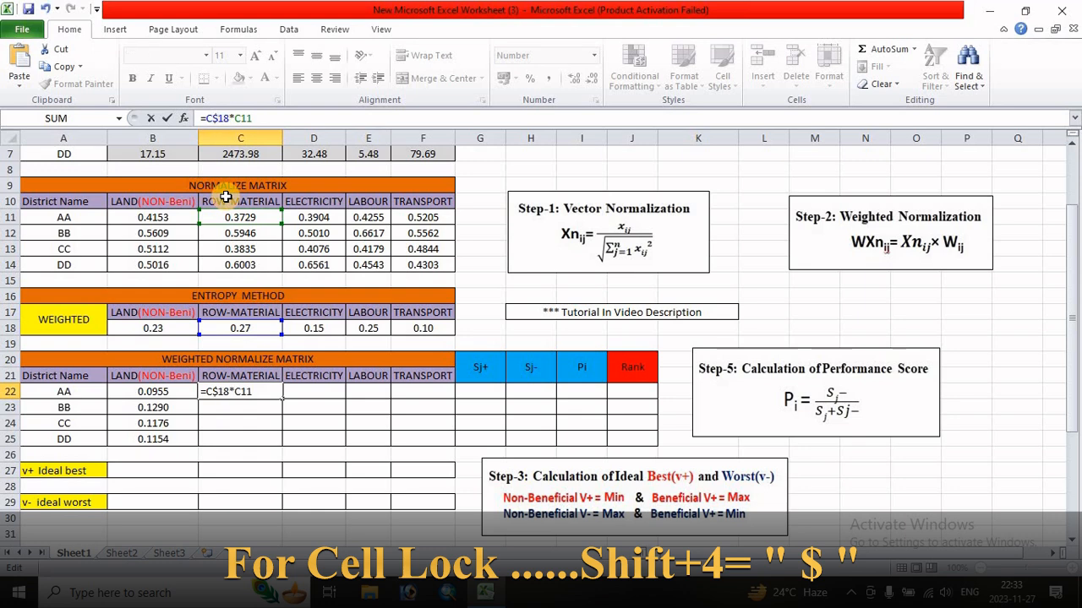
{"action": "key", "text": "Return"}
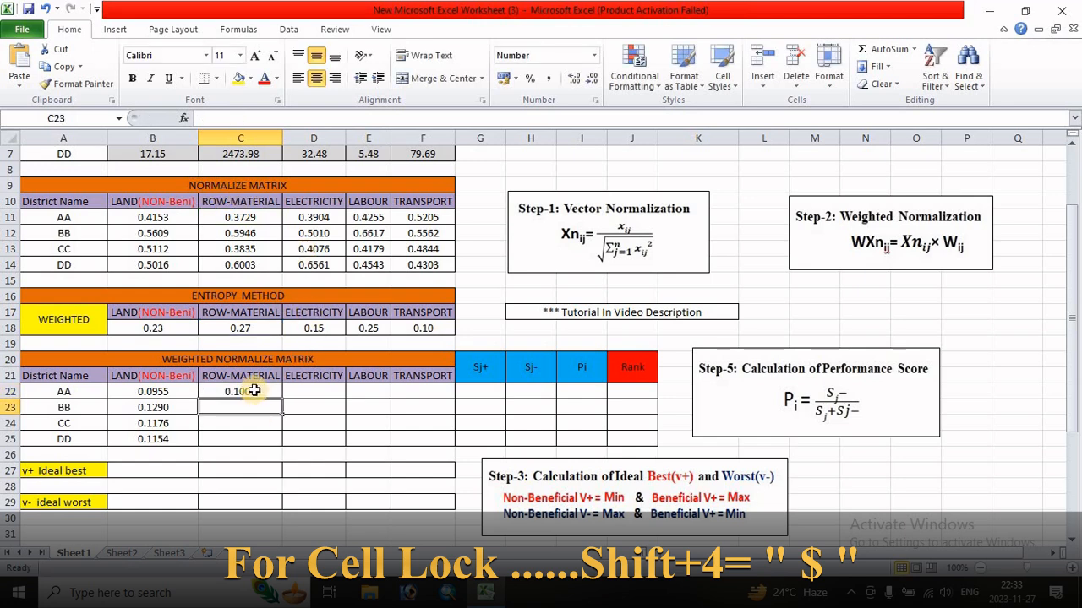
Fill the weighted row-material formula from C22 down to C25 for districts BB, CC and DD.
{"action": "left_click", "coordinate": [253, 391]}
{"action": "left_click_drag", "start_coordinate": [282, 398], "coordinate": [276, 440]}
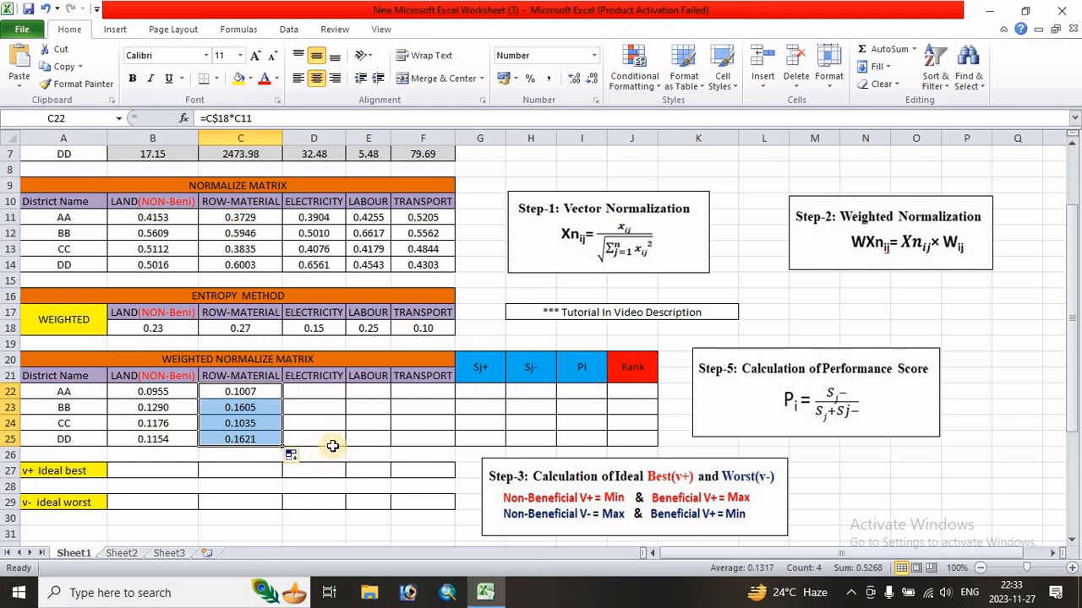
Enter the weighted electricity formula =D$18*D11 in D22 with the weight's row locked, and fill it down to D25.
{"action": "left_click", "coordinate": [318, 392]}
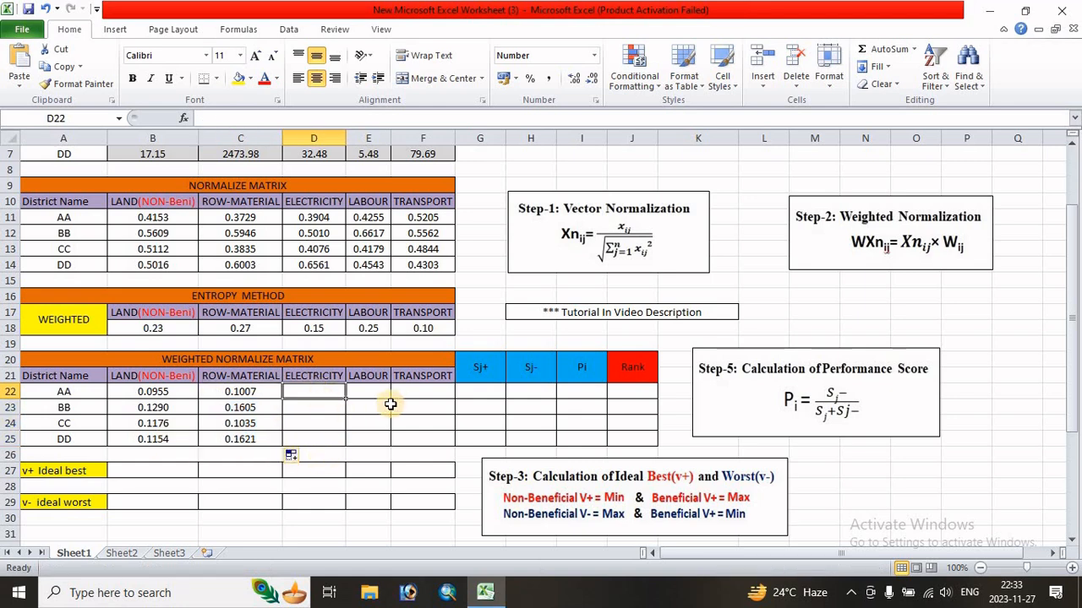
{"action": "type", "text": "="}
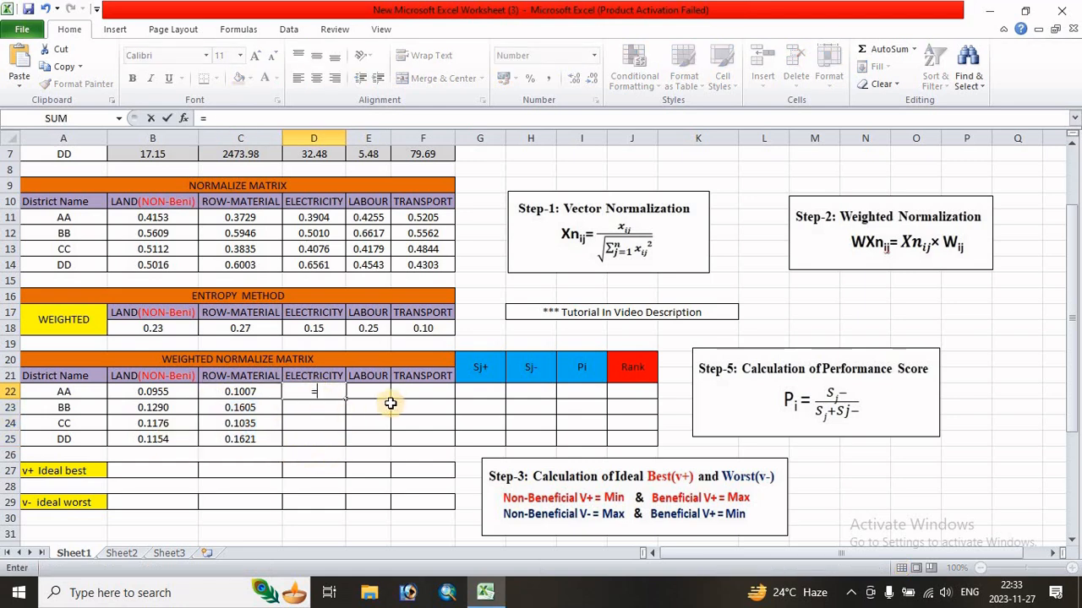
{"action": "left_click", "coordinate": [311, 327]}
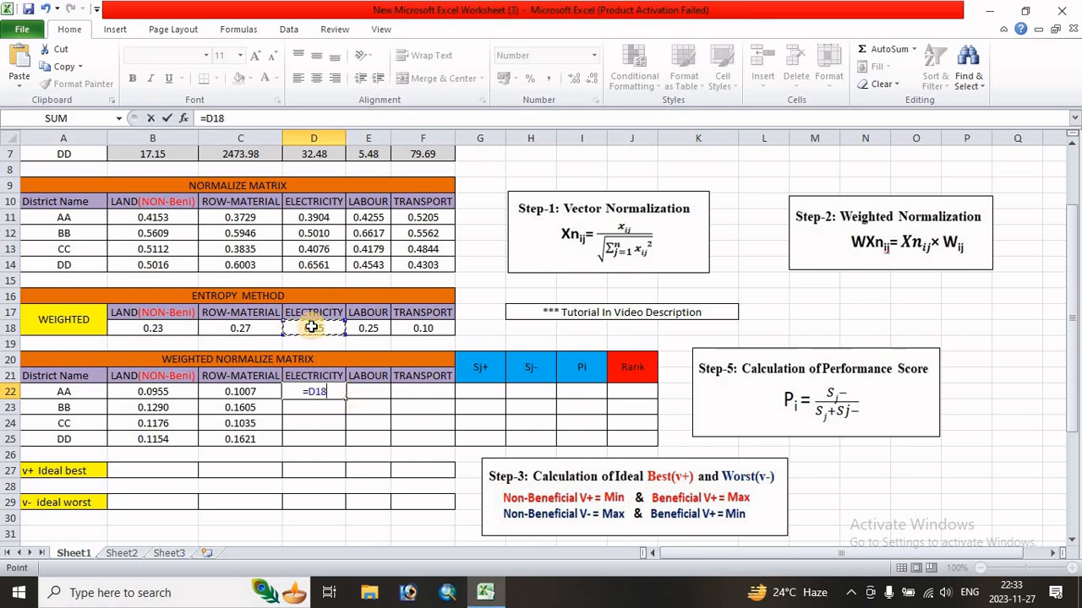
{"action": "left_click", "coordinate": [313, 218]}
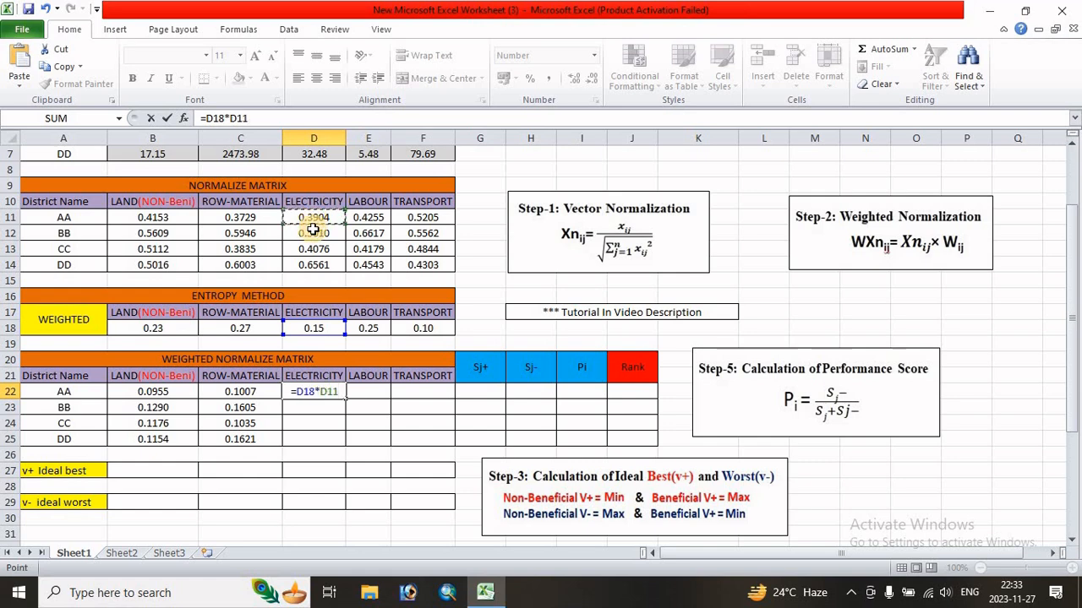
{"action": "left_click", "coordinate": [305, 392]}
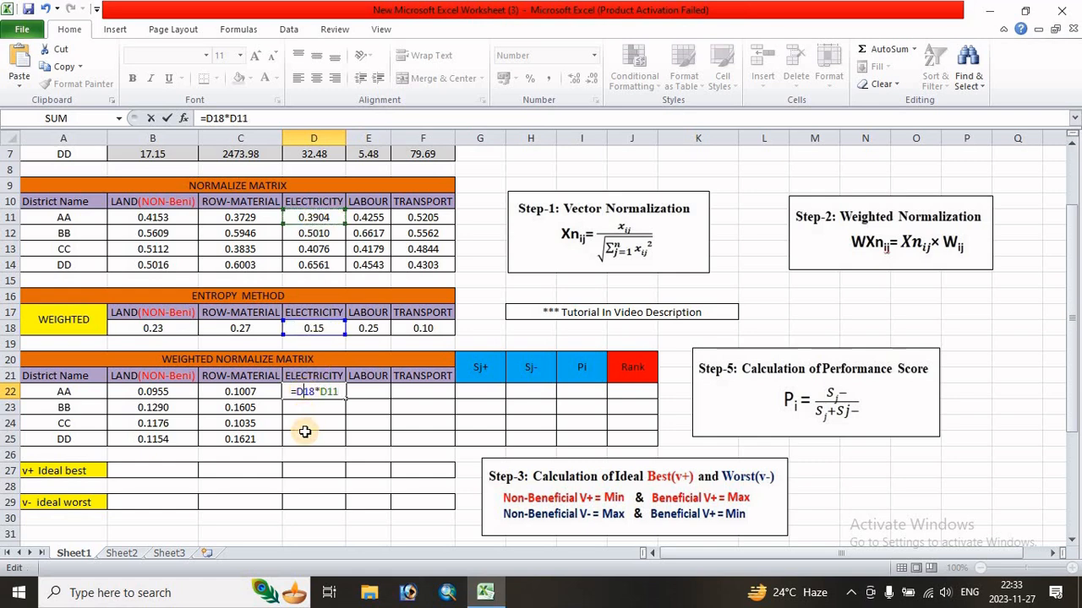
{"action": "type", "text": "$"}
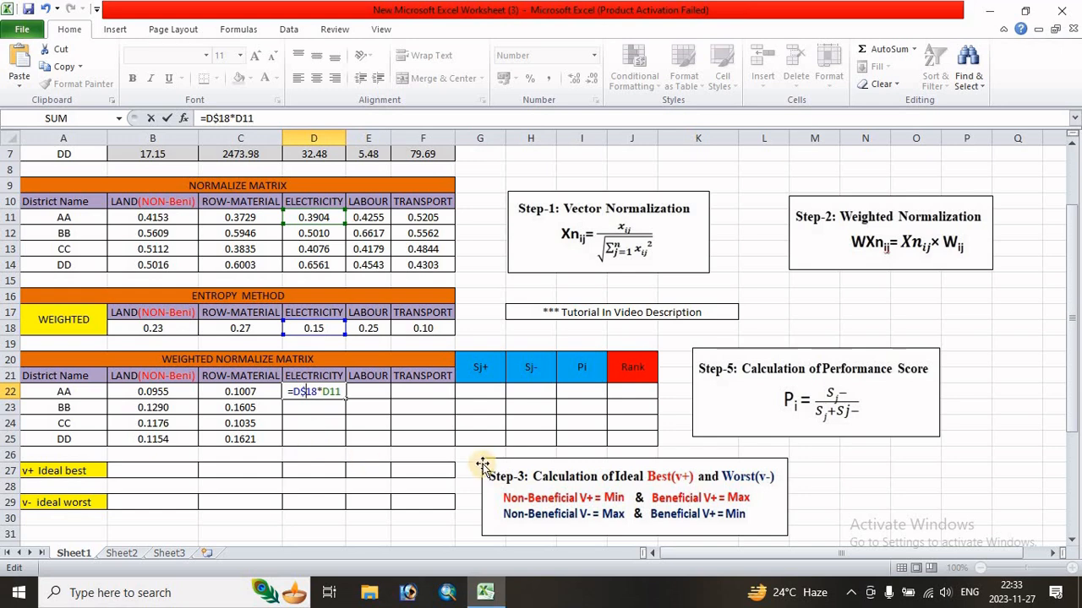
{"action": "key", "text": "Return"}
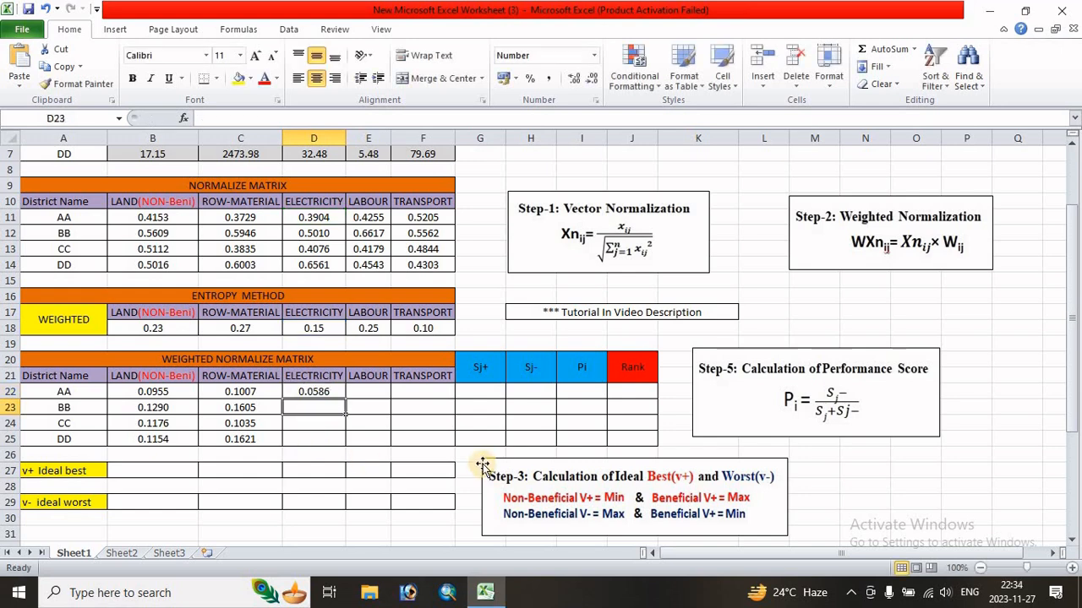
{"action": "left_click", "coordinate": [325, 394]}
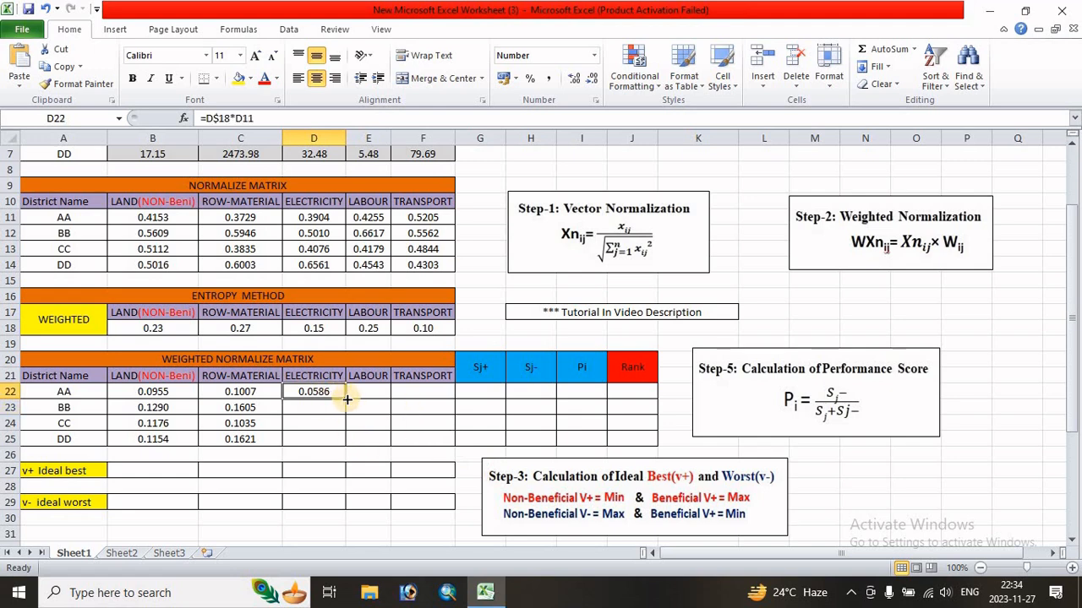
{"action": "left_click_drag", "start_coordinate": [344, 398], "coordinate": [343, 442]}
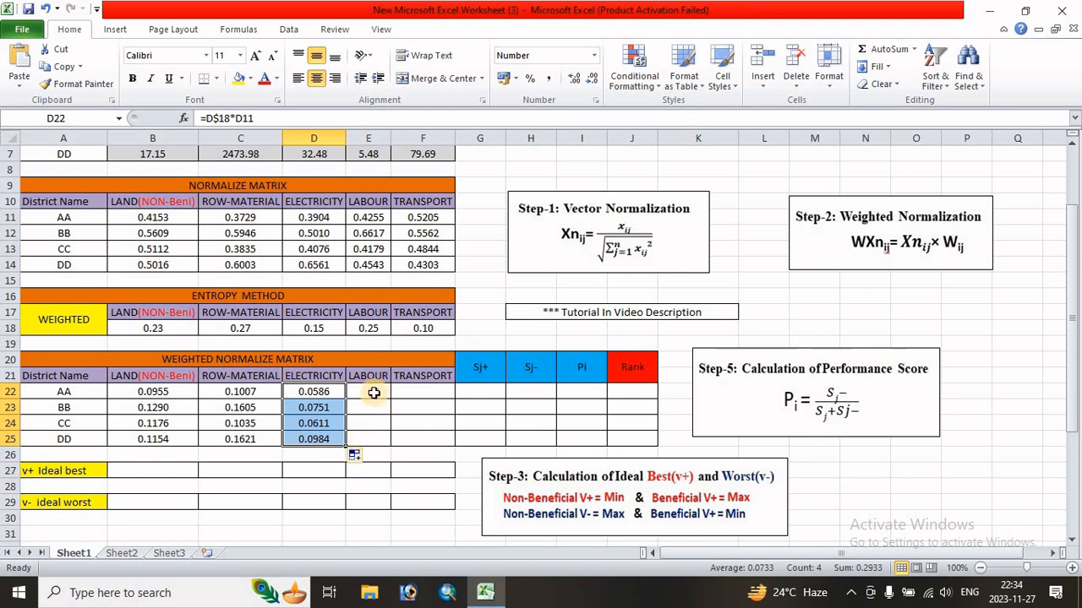
Enter the weighted labour formula =E$18*E11 in E22 with the weight's row locked, and fill it down to E25.
{"action": "key", "text": "Right"}
{"action": "type", "text": "="}
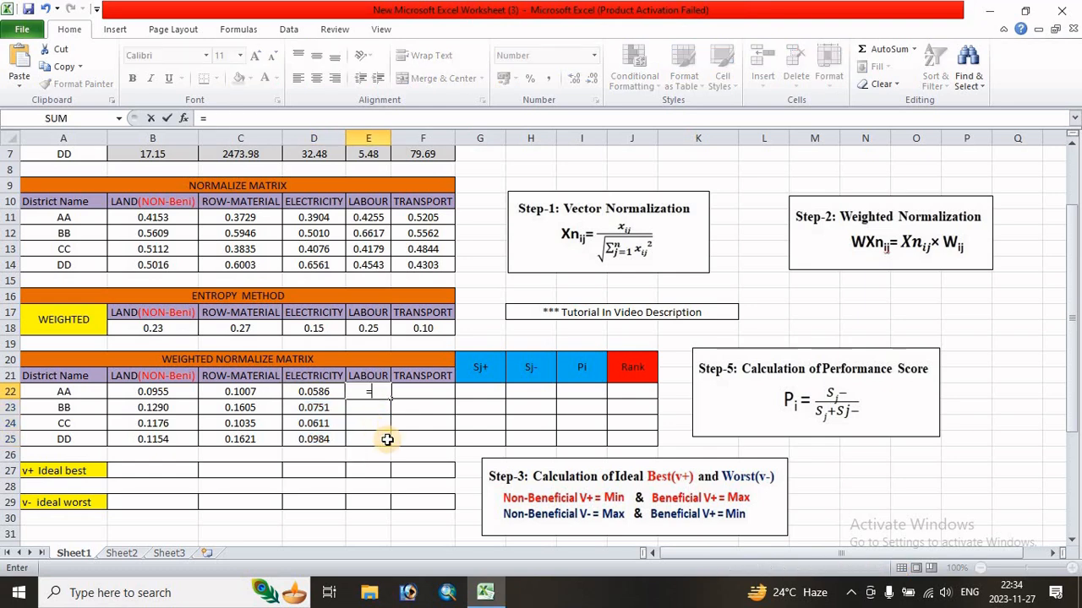
{"action": "left_click", "coordinate": [368, 328]}
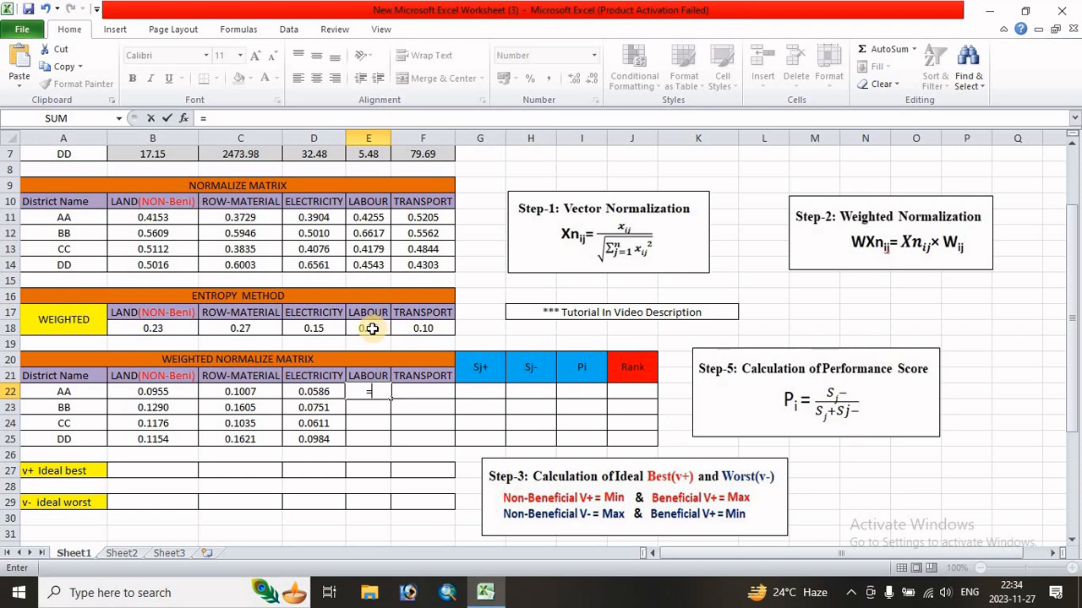
{"action": "type", "text": "*"}
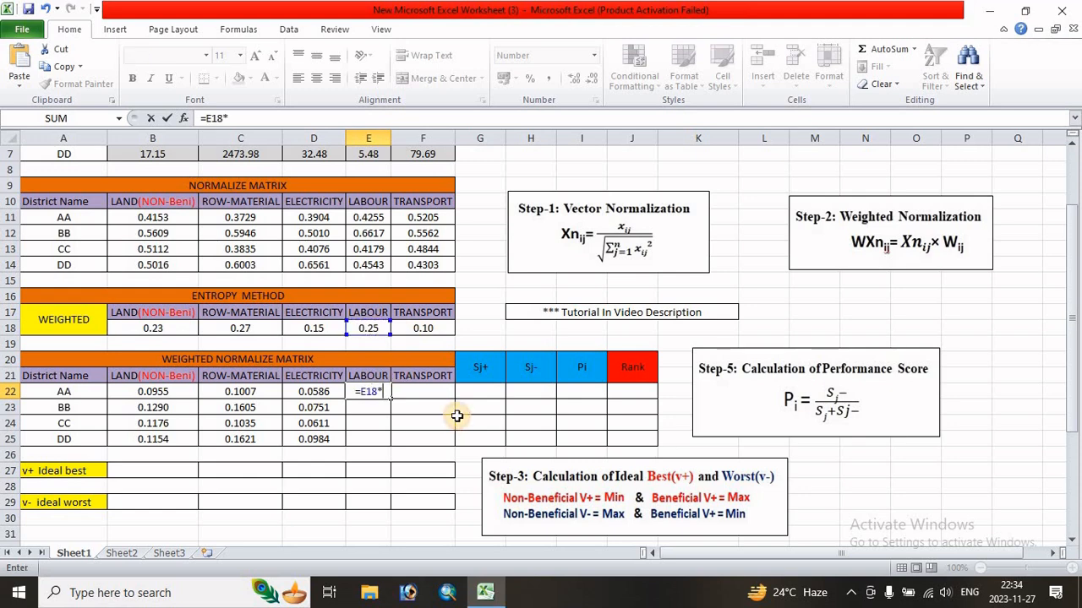
{"action": "left_click", "coordinate": [369, 217]}
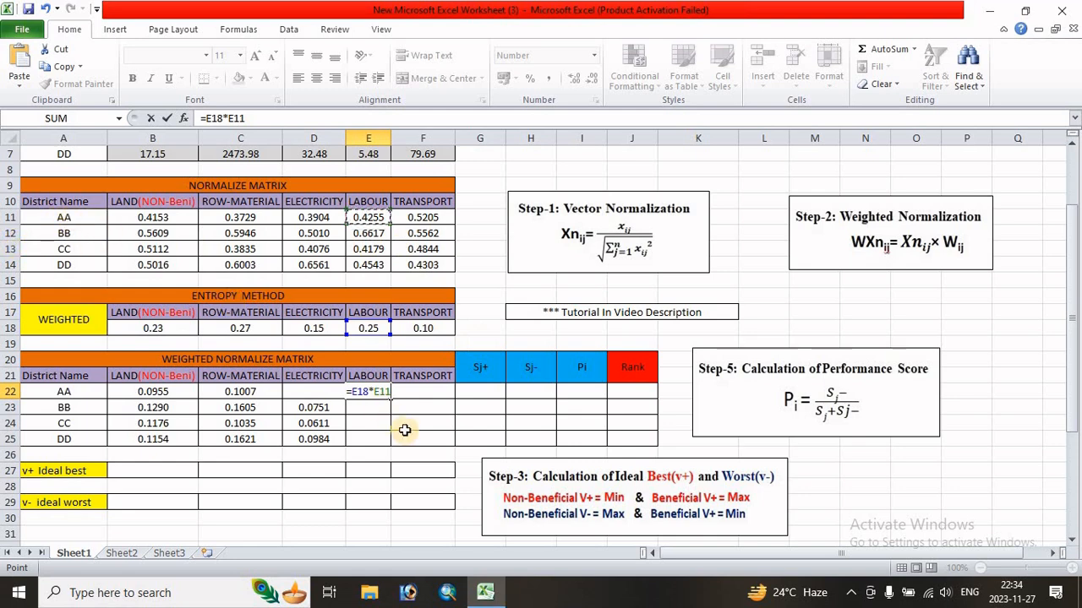
{"action": "left_click", "coordinate": [355, 392]}
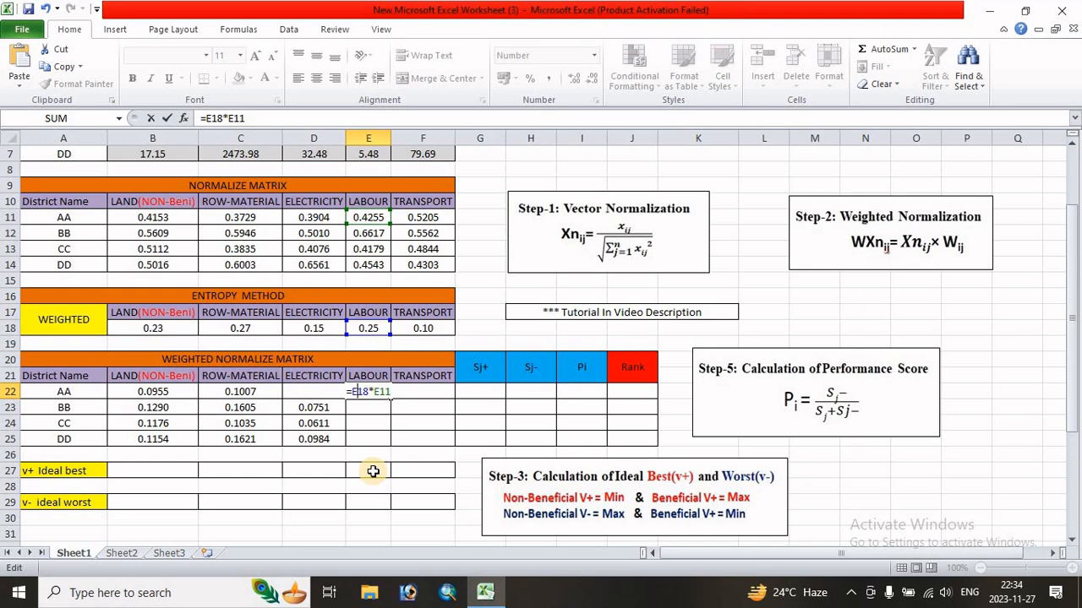
{"action": "type", "text": "$"}
{"action": "key", "text": "Return"}
{"action": "left_click", "coordinate": [363, 391]}
{"action": "left_click_drag", "start_coordinate": [391, 398], "coordinate": [389, 440]}
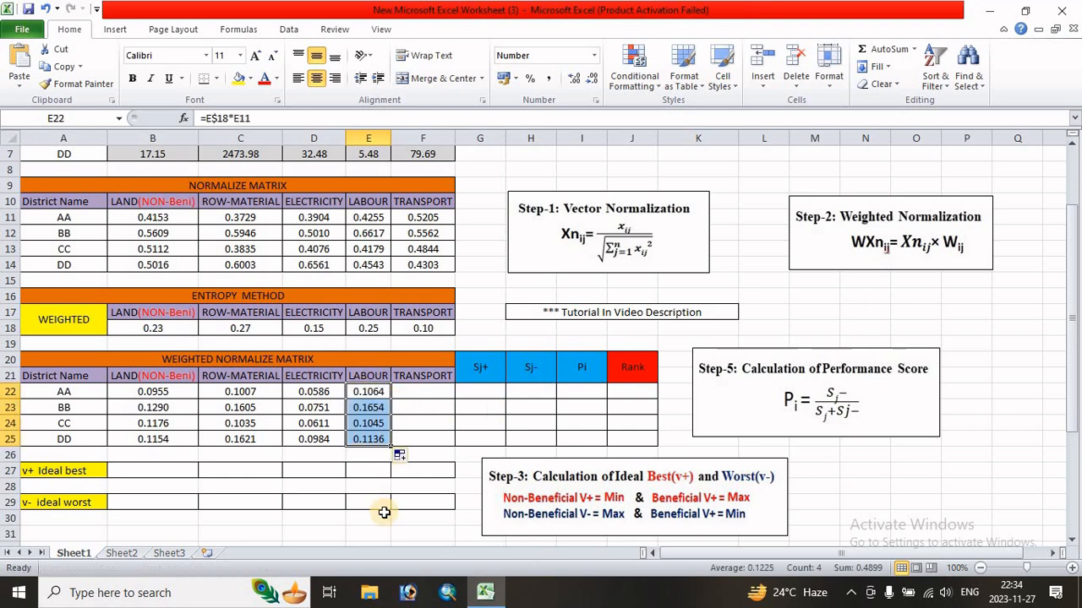
Enter the weighted transport formula =F$18*F11 in F22 with the weight's row locked, and fill it down to F25.
{"action": "left_click", "coordinate": [418, 393]}
{"action": "type", "text": "="}
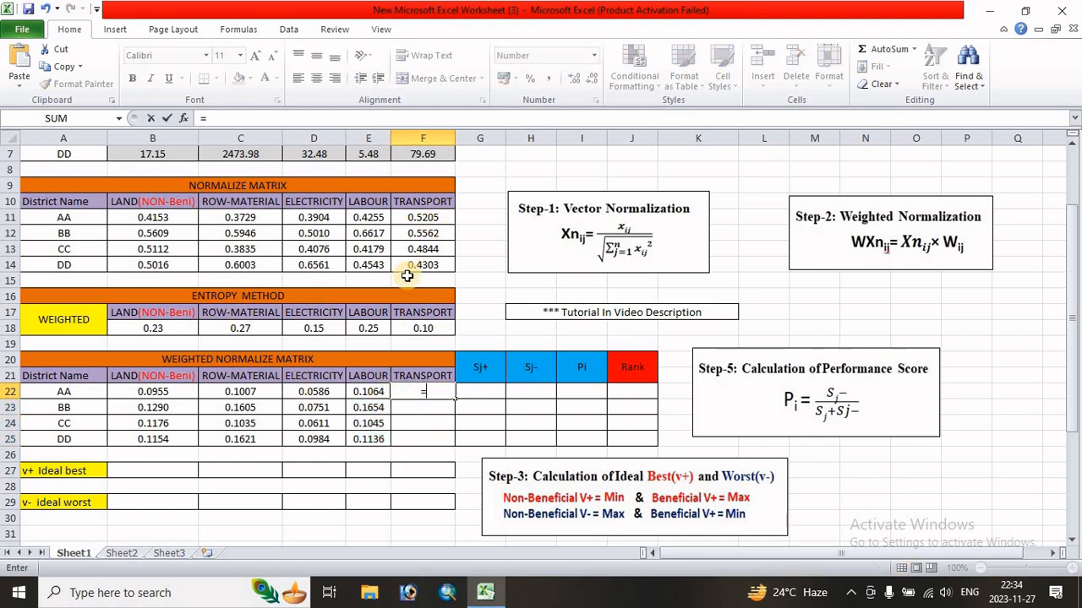
{"action": "left_click", "coordinate": [419, 329]}
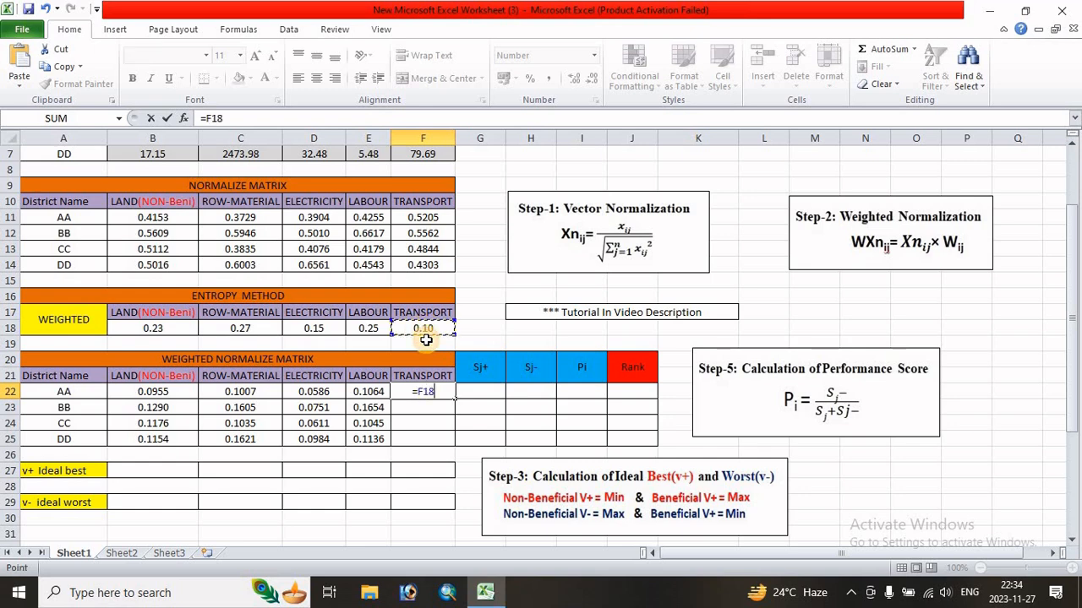
{"action": "type", "text": "*"}
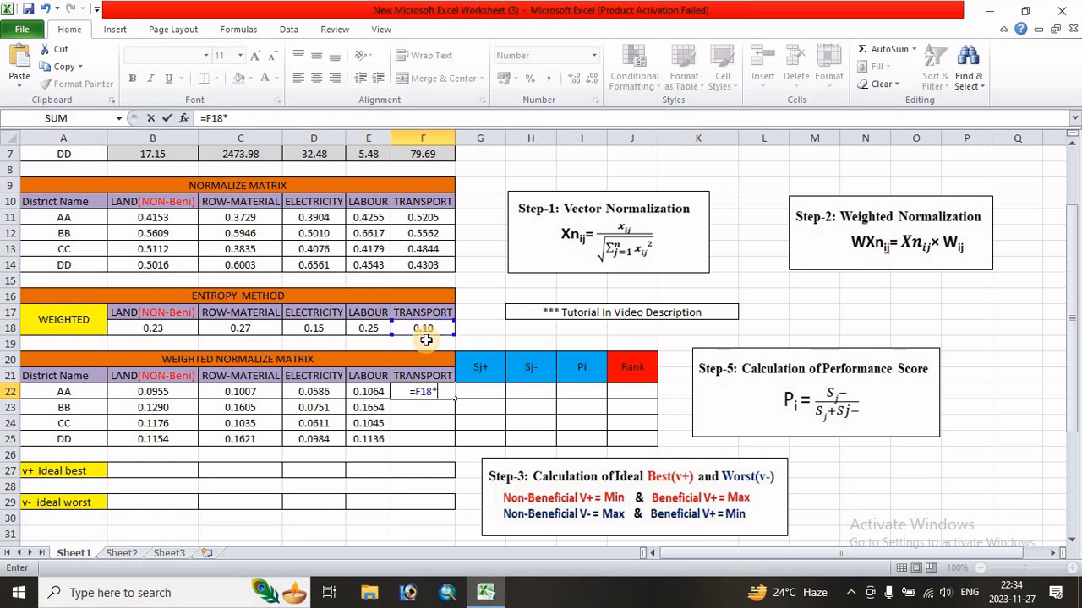
{"action": "left_click", "coordinate": [429, 217]}
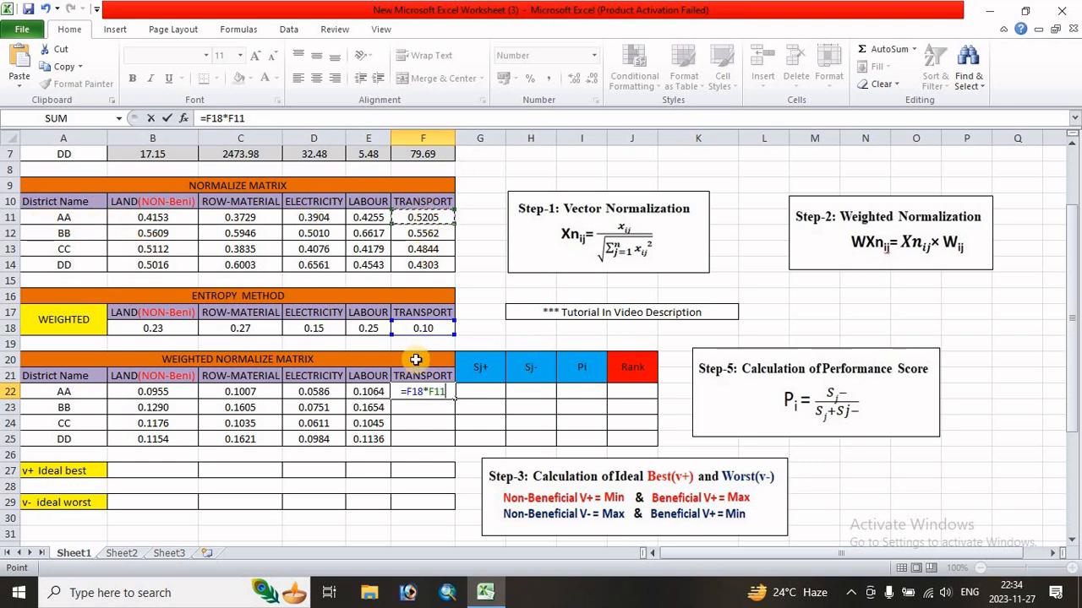
{"action": "left_click_drag", "start_coordinate": [409, 392], "coordinate": [445, 480]}
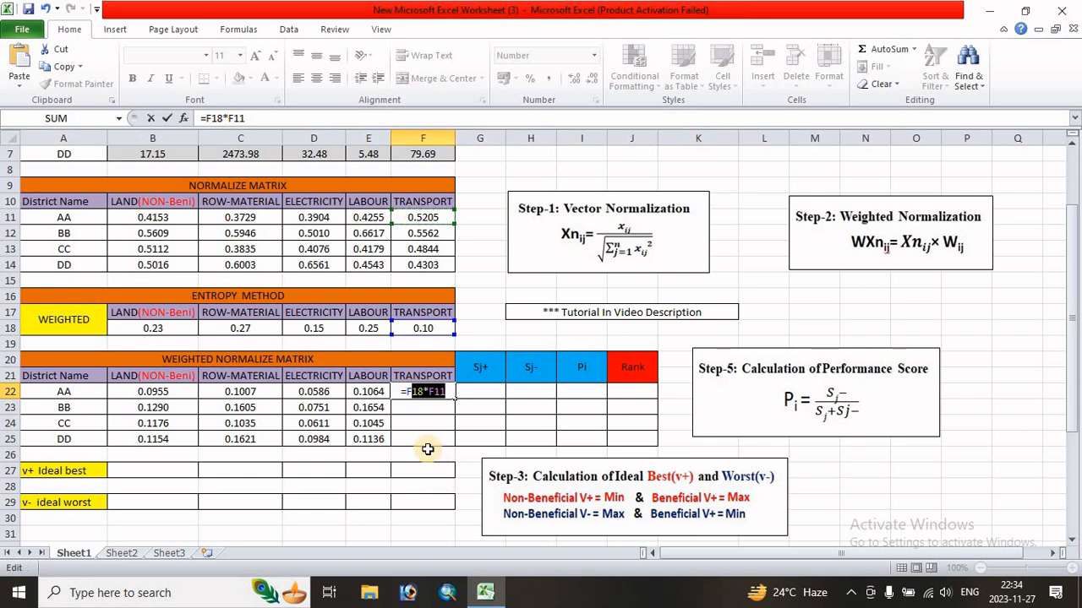
{"action": "left_click", "coordinate": [415, 391]}
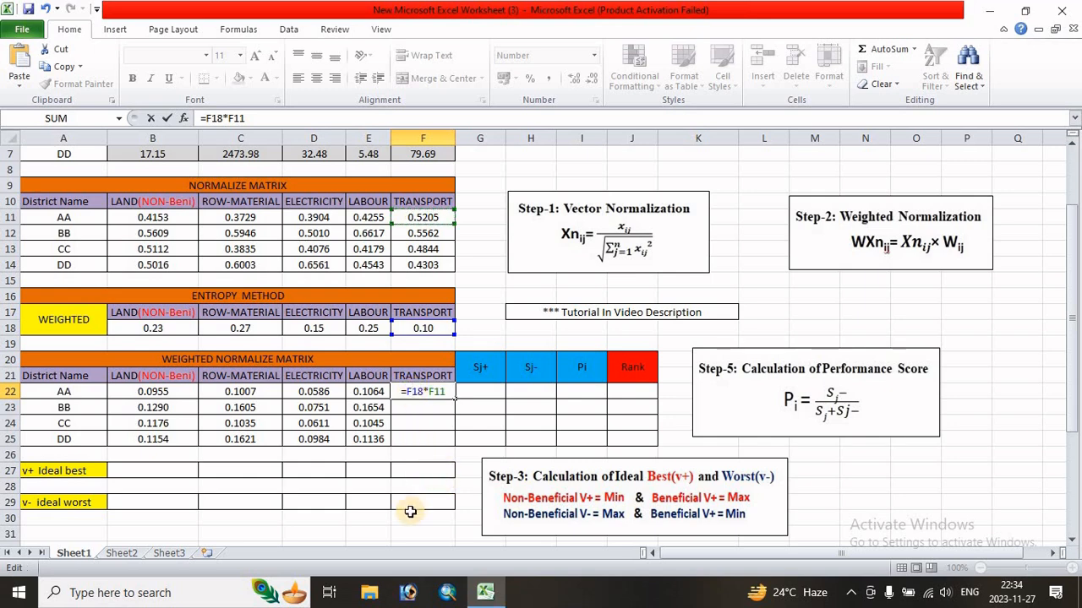
{"action": "type", "text": "$"}
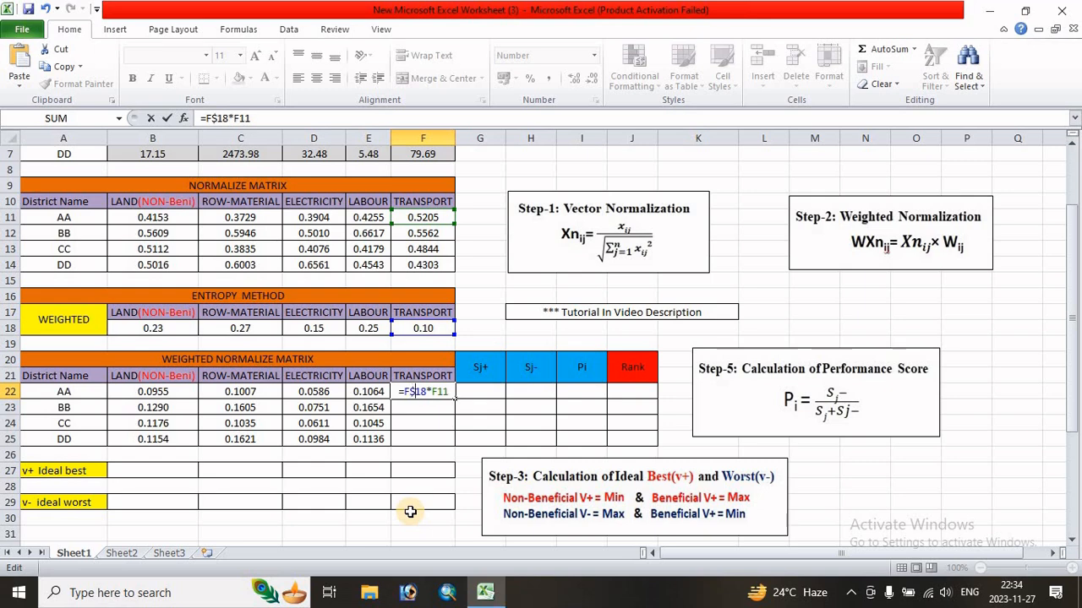
{"action": "key", "text": "Return"}
{"action": "left_click", "coordinate": [427, 392]}
{"action": "left_click_drag", "start_coordinate": [455, 400], "coordinate": [449, 444]}
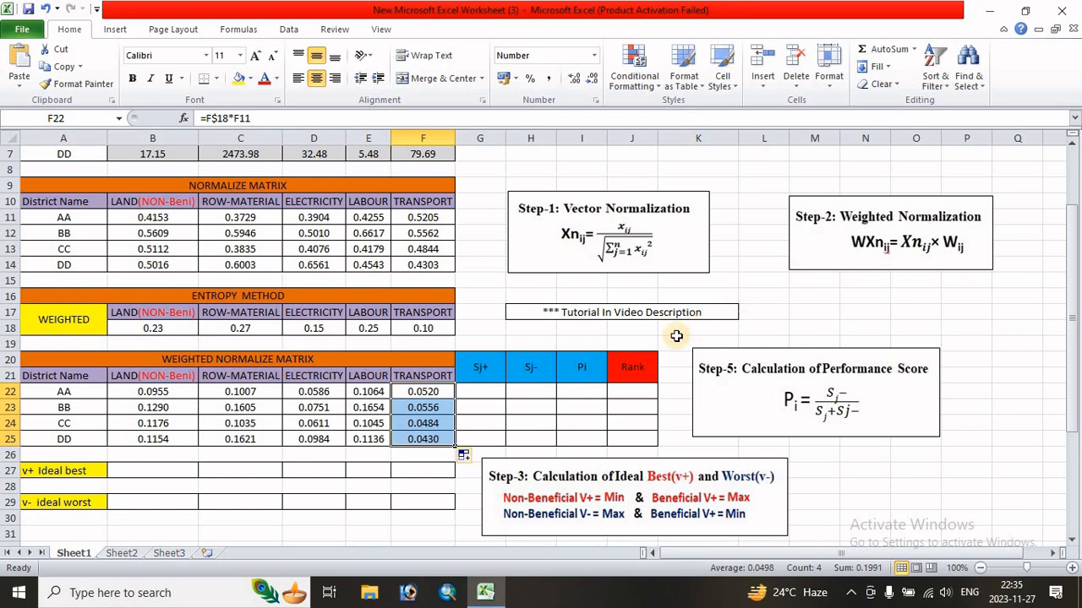
Enter the non-beneficial land criterion's ideal best in B27 as =MIN(B22:B25), and centre the cell horizontally.
{"action": "left_click", "coordinate": [917, 312]}
{"action": "scroll", "coordinate": [737, 325], "scroll_direction": "down", "scroll_amount": 1}
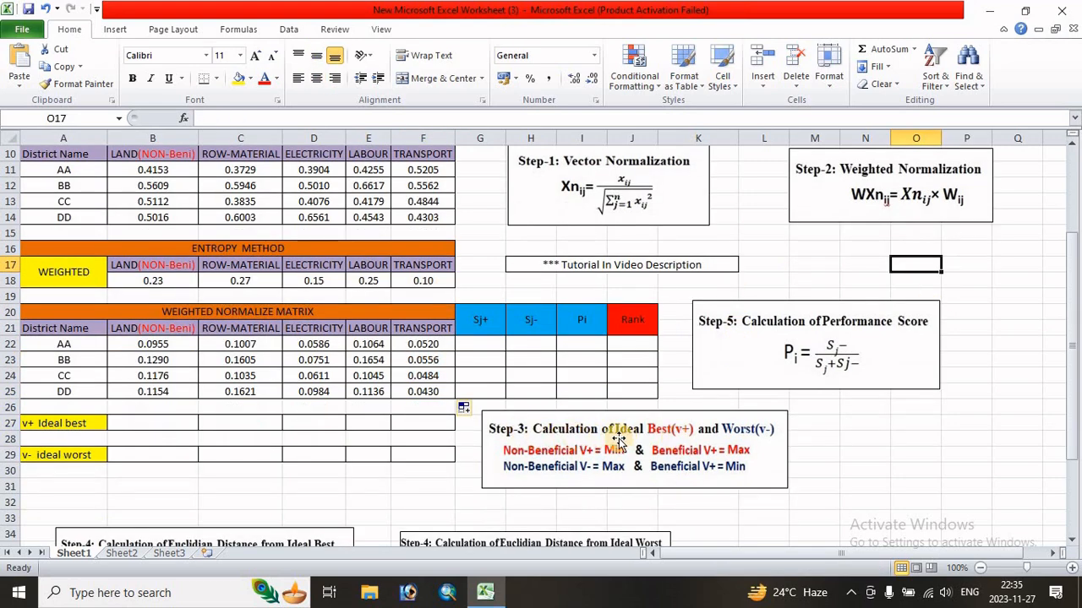
{"action": "scroll", "coordinate": [689, 455], "scroll_direction": "down", "scroll_amount": 2}
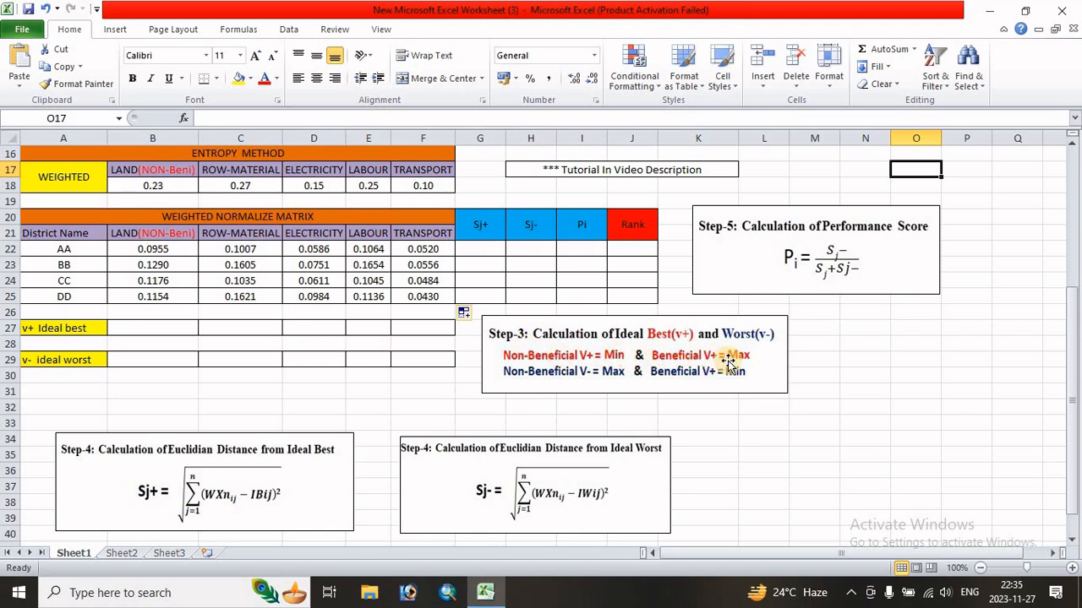
{"action": "left_click", "coordinate": [150, 326]}
{"action": "scroll", "coordinate": [161, 381], "scroll_direction": "up", "scroll_amount": 1}
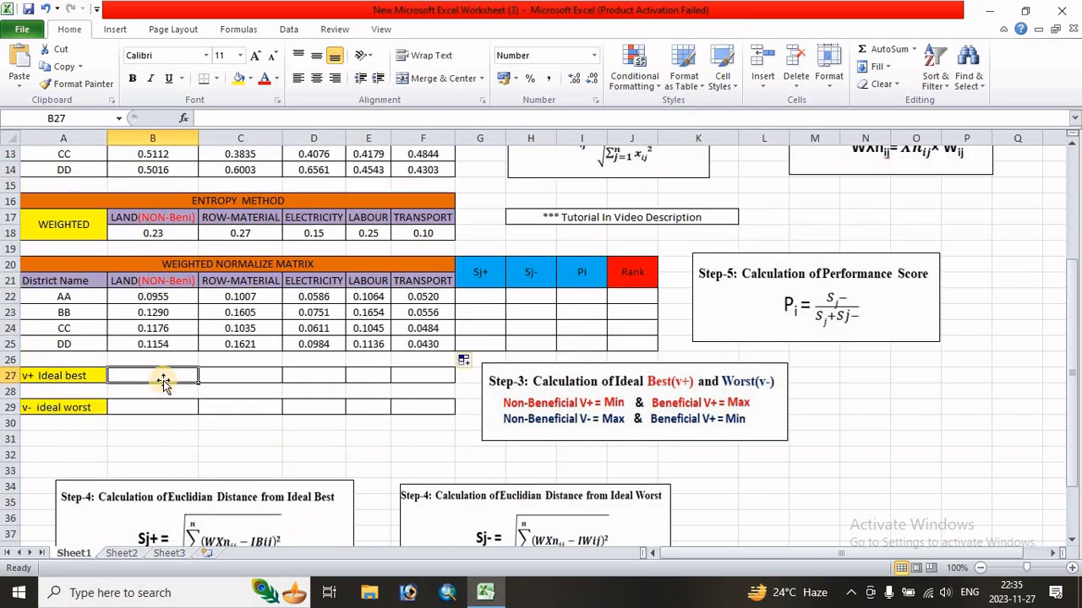
{"action": "type", "text": "="}
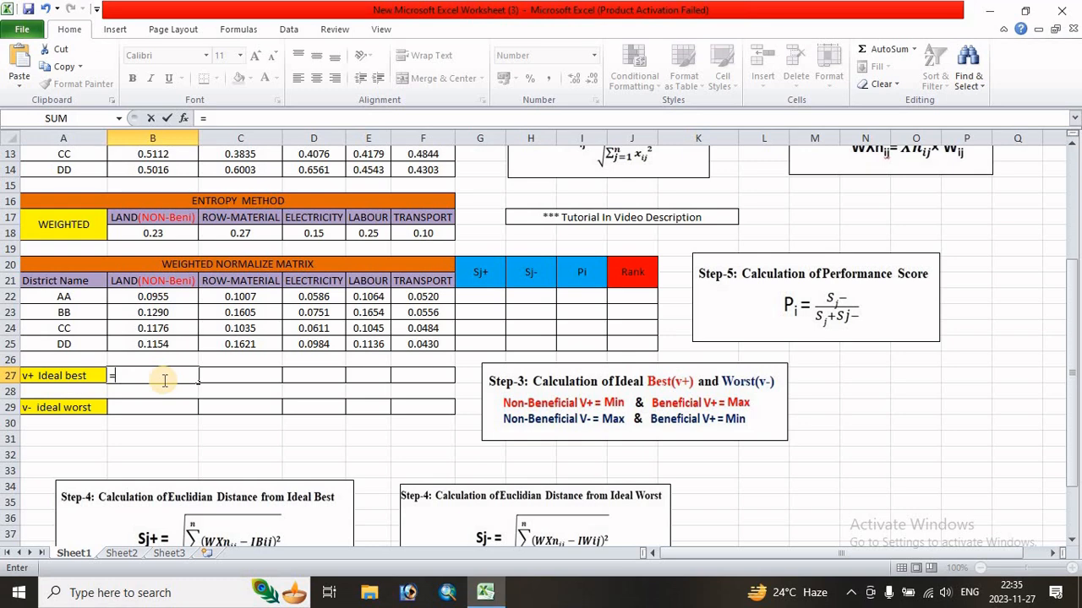
{"action": "type", "text": "min"}
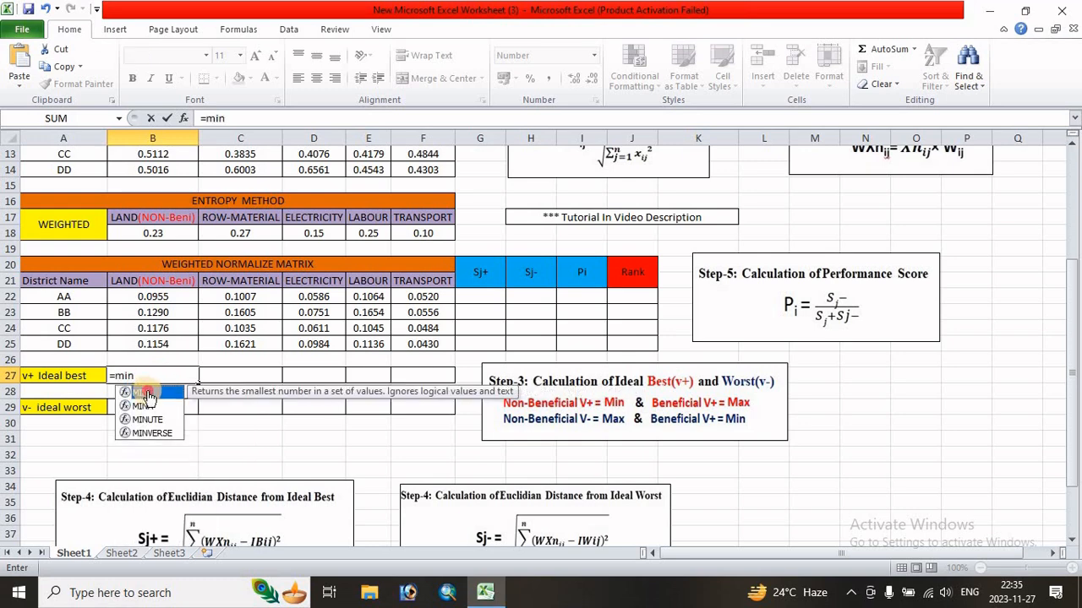
{"action": "double_click", "coordinate": [148, 393]}
{"action": "left_click", "coordinate": [150, 300]}
{"action": "left_click_drag", "start_coordinate": [149, 308], "coordinate": [145, 344]}
{"action": "type", "text": ")"}
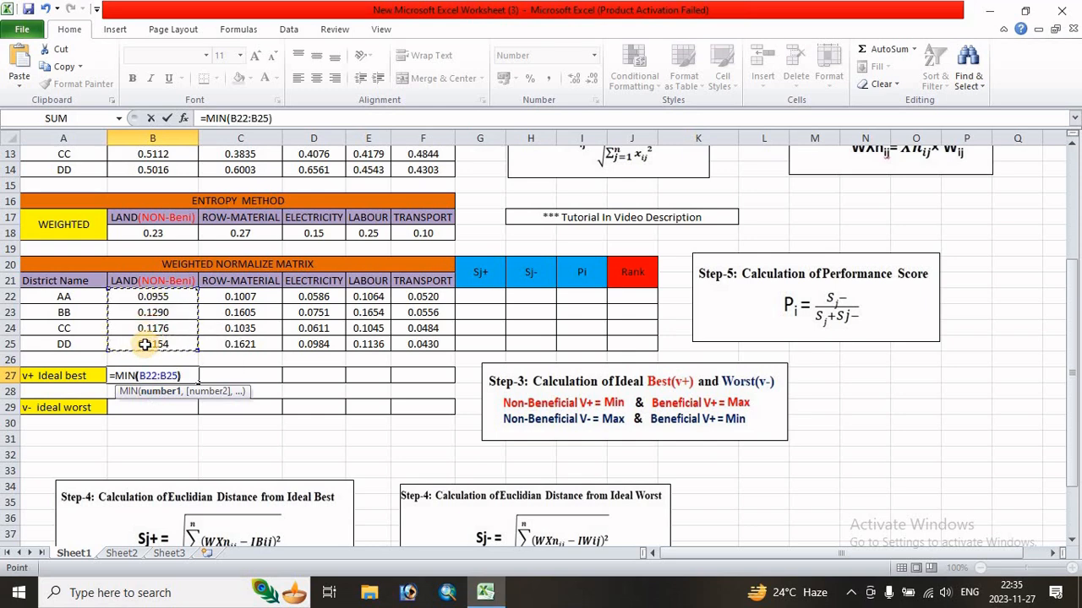
{"action": "key", "text": "Return"}
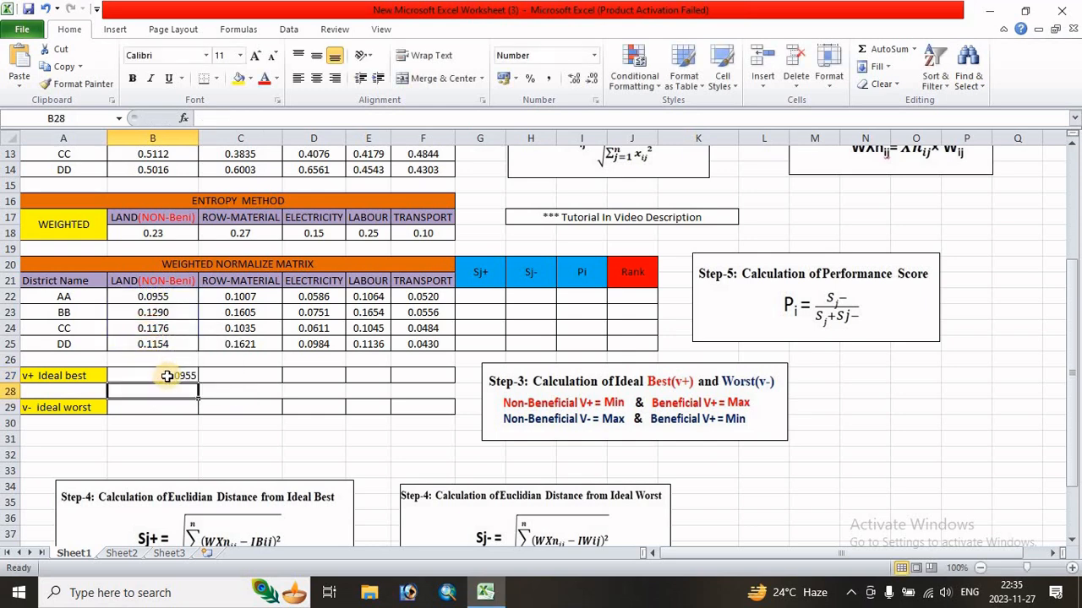
{"action": "left_click", "coordinate": [168, 376]}
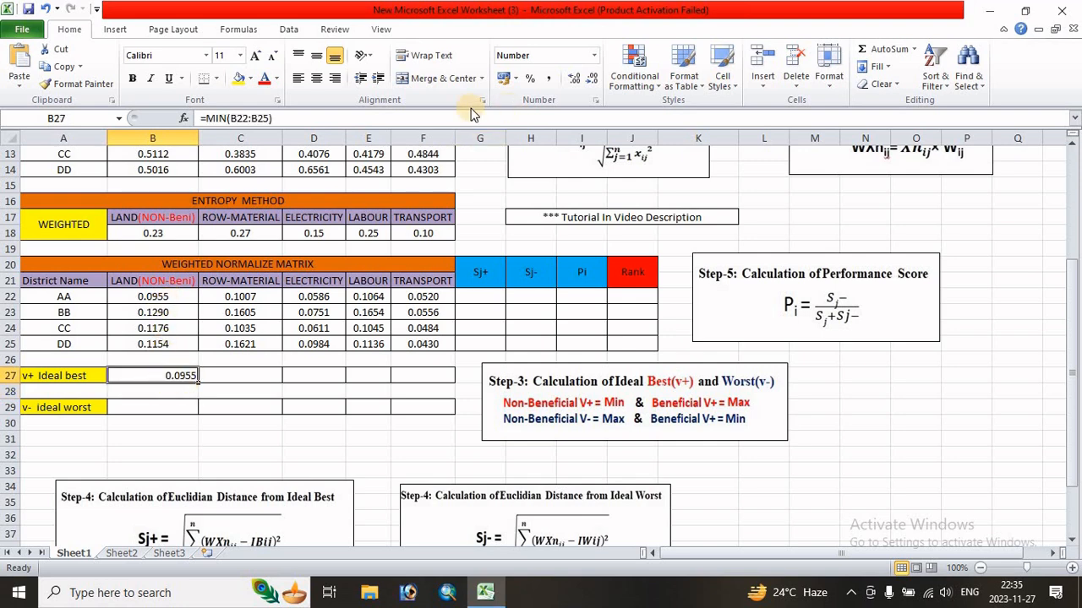
{"action": "left_click", "coordinate": [316, 78]}
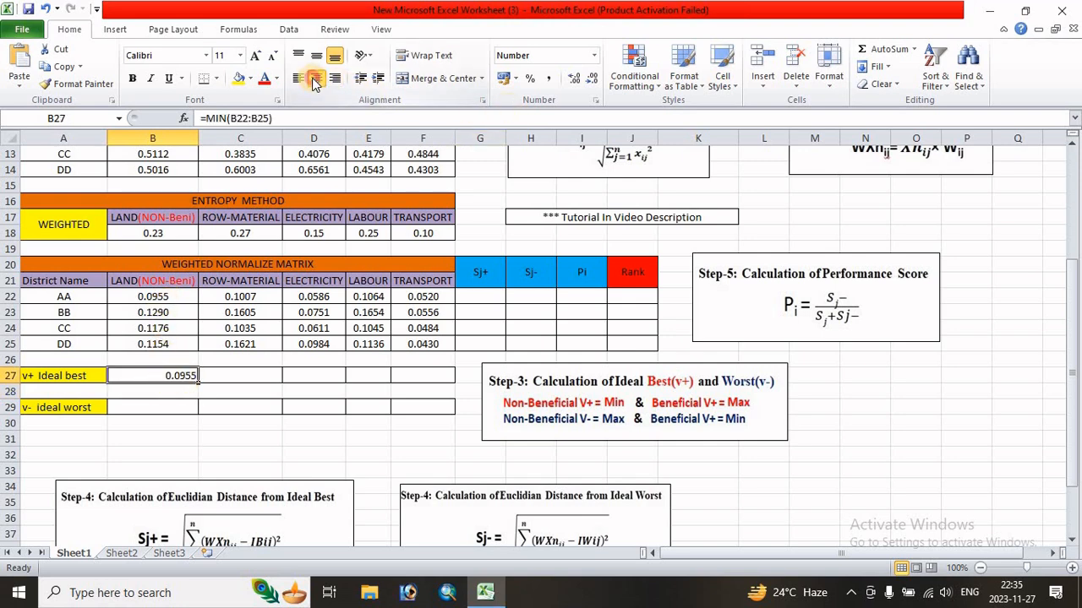
Enter the beneficial raw-material criterion's ideal best in C27 as =MAX(C22:C25).
{"action": "left_click", "coordinate": [226, 376]}
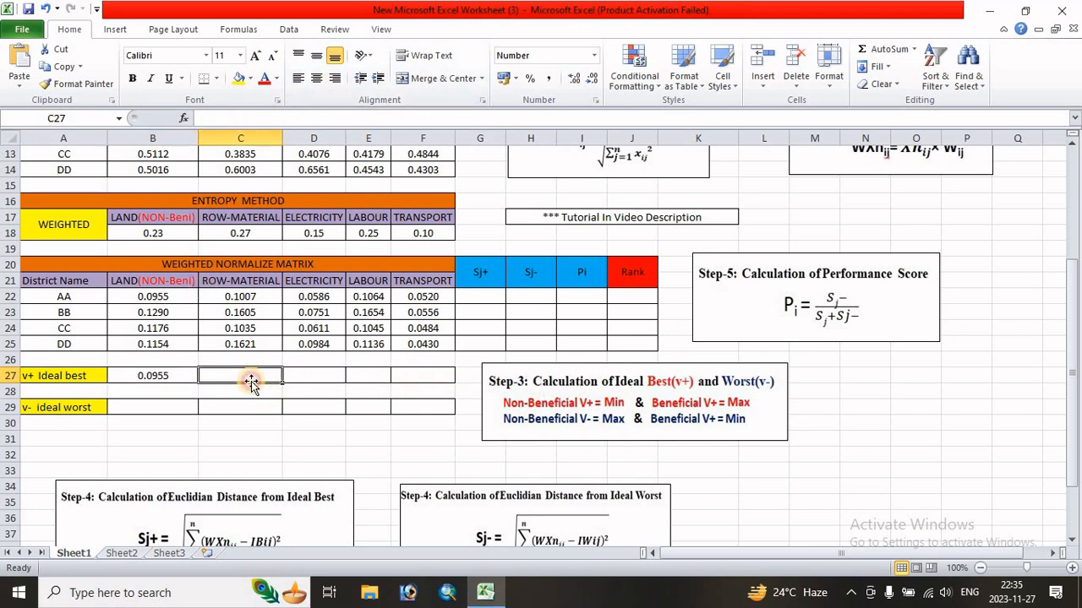
{"action": "type", "text": "="}
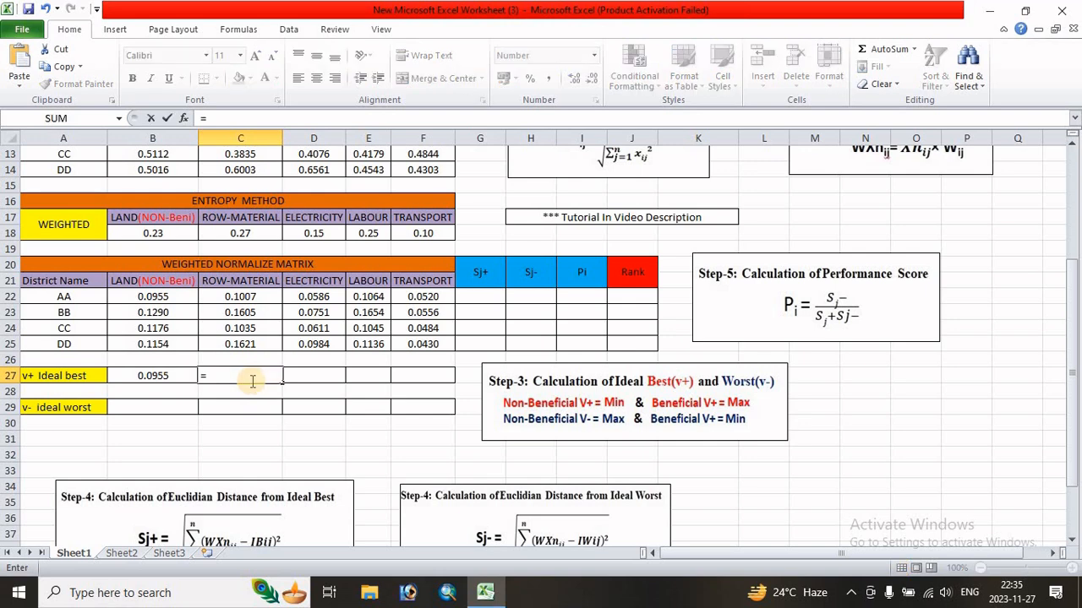
{"action": "type", "text": "max"}
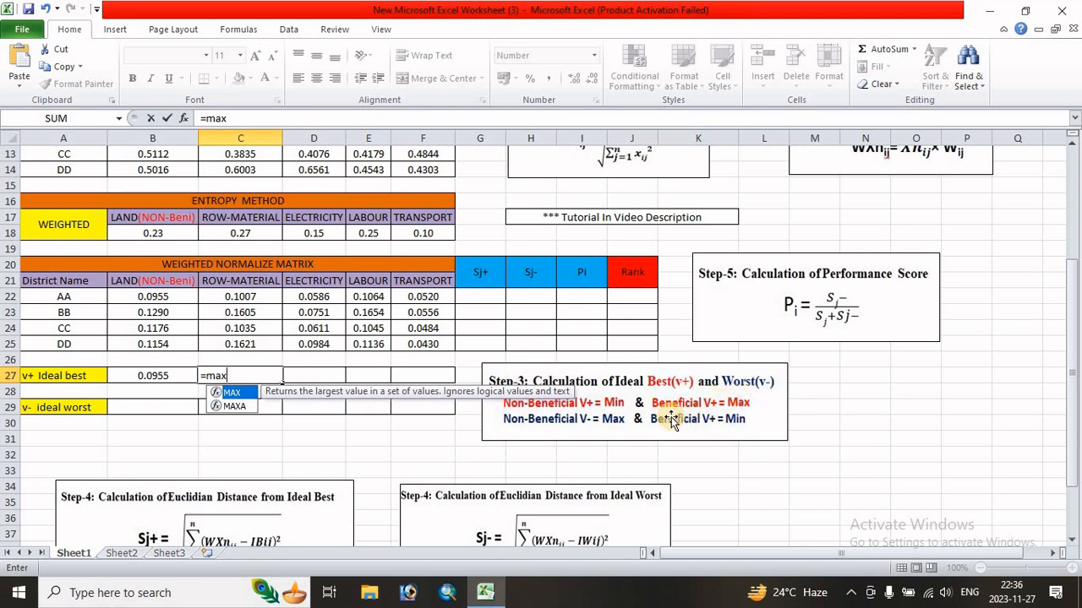
{"action": "double_click", "coordinate": [244, 393]}
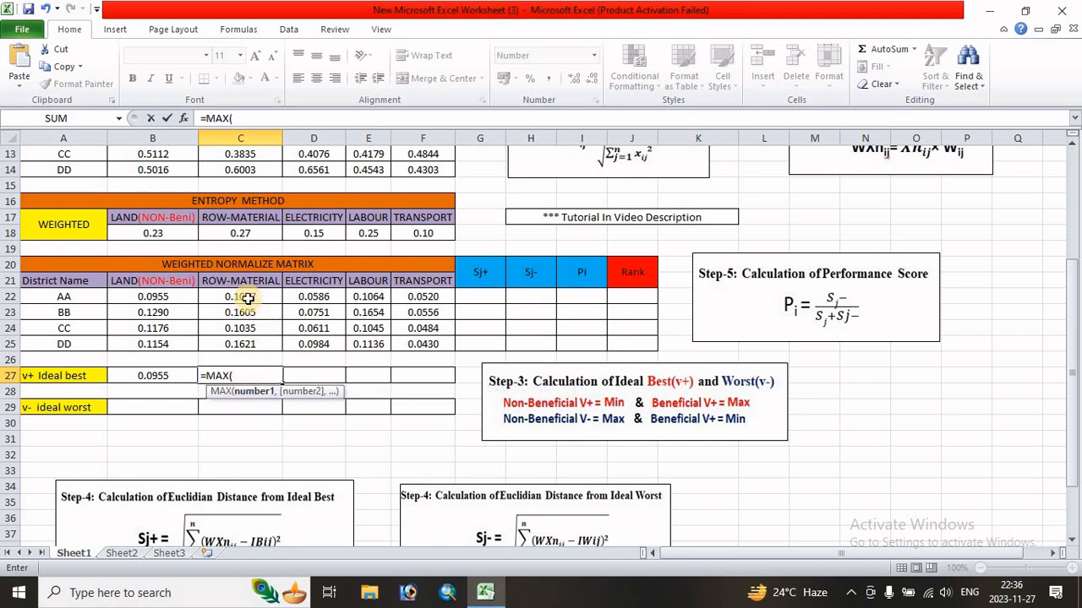
{"action": "left_click_drag", "start_coordinate": [243, 294], "coordinate": [240, 346]}
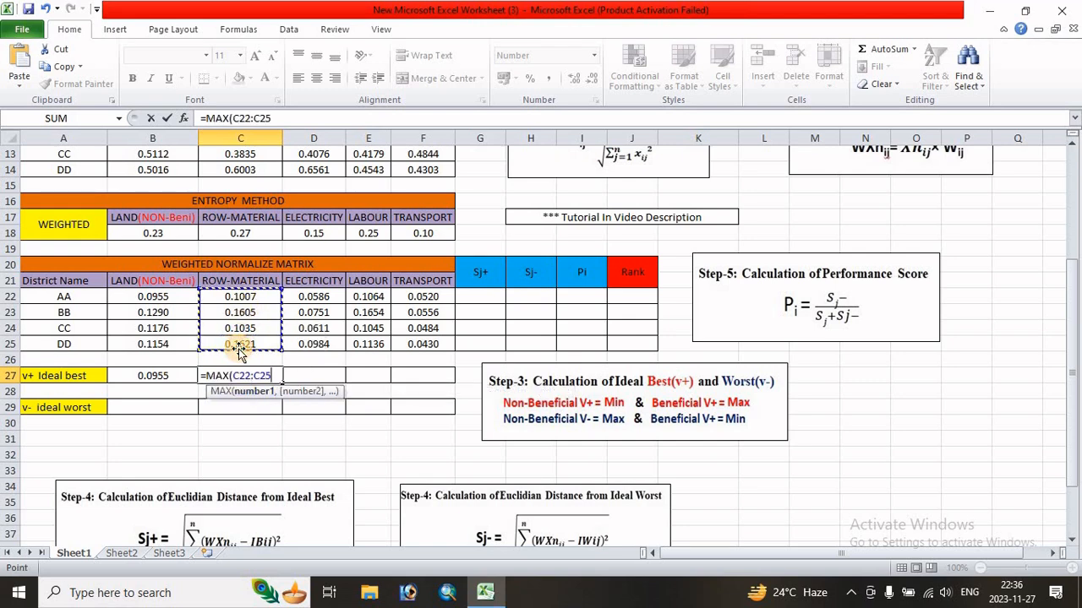
{"action": "type", "text": ")"}
{"action": "key", "text": "Return"}
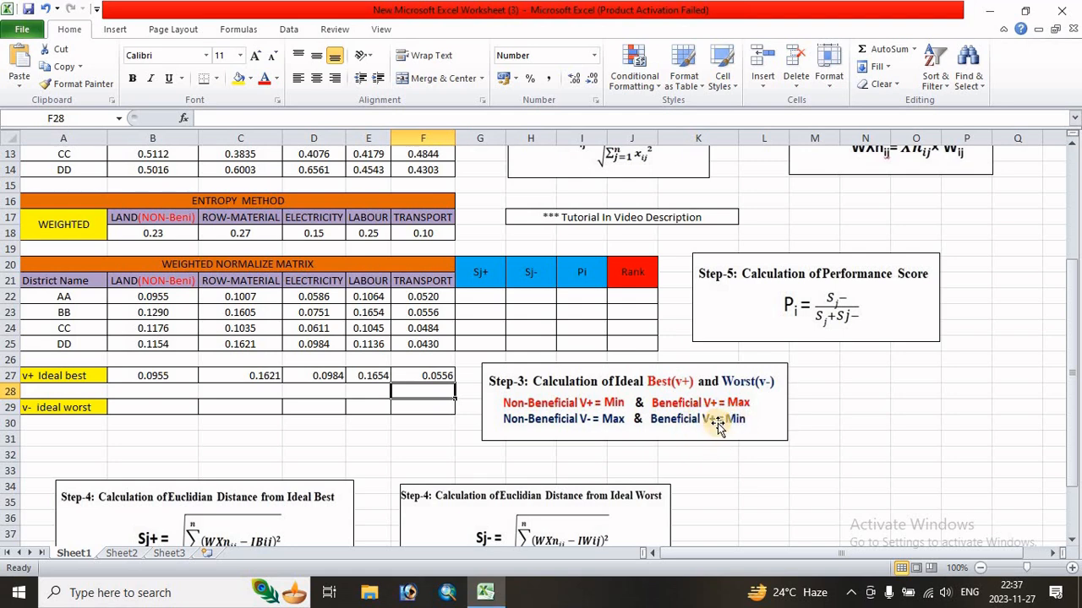
Enter the non-beneficial land criterion's ideal worst in B29 as =MAX(B22:B25).
{"action": "left_click", "coordinate": [169, 408]}
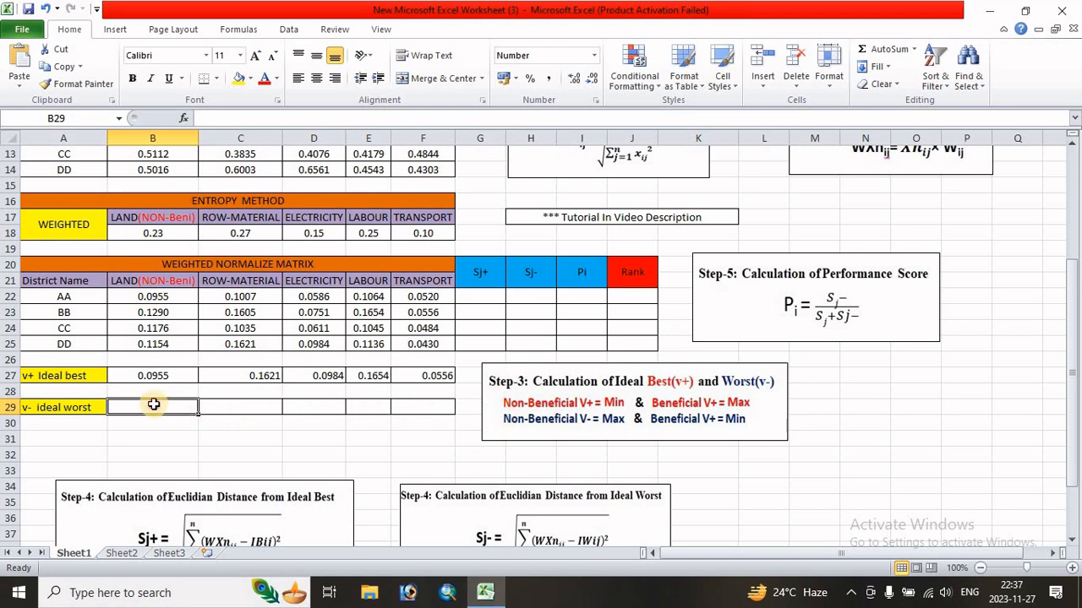
{"action": "type", "text": "="}
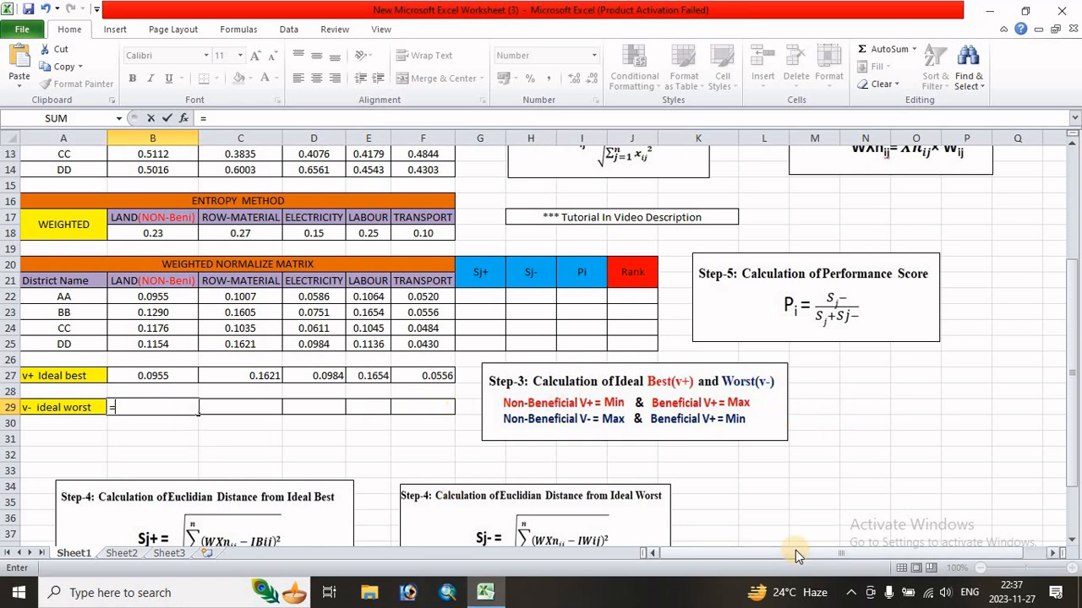
{"action": "type", "text": "max"}
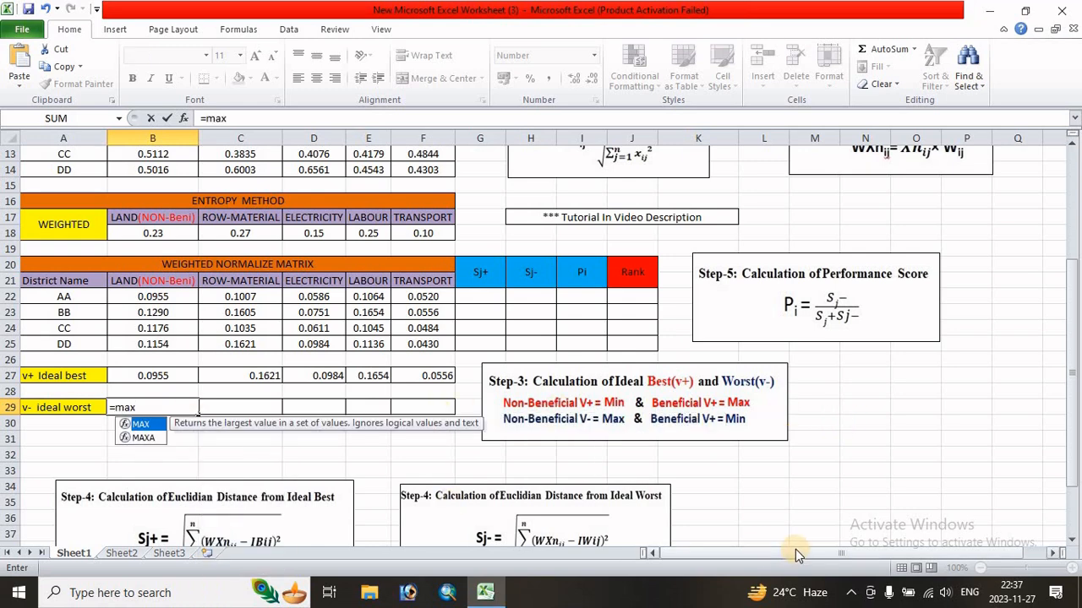
{"action": "double_click", "coordinate": [160, 428]}
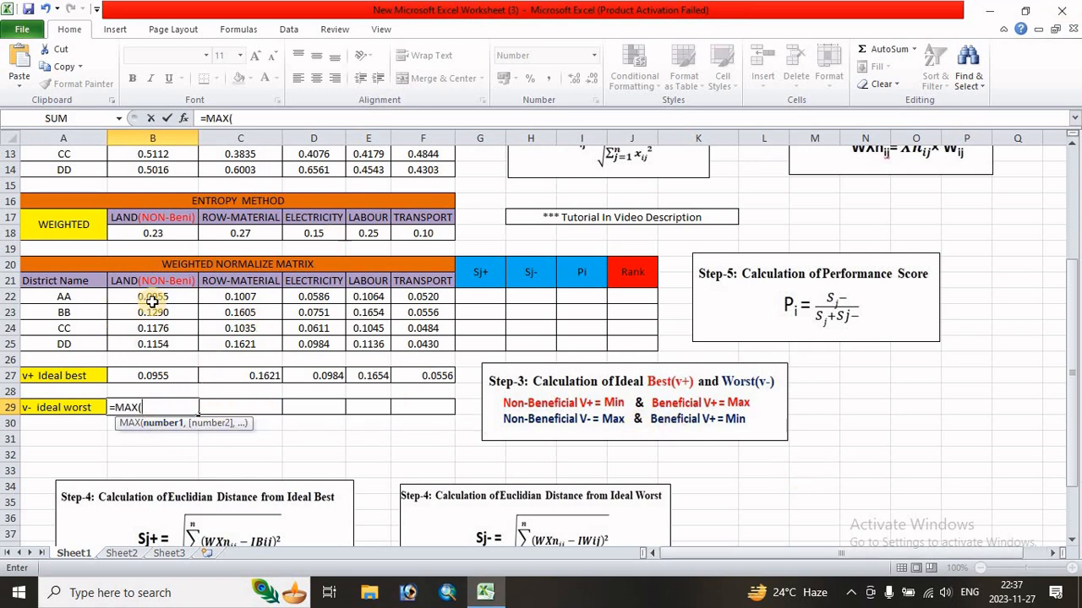
{"action": "left_click_drag", "start_coordinate": [158, 297], "coordinate": [156, 345]}
{"action": "type", "text": ")"}
{"action": "key", "text": "Return"}
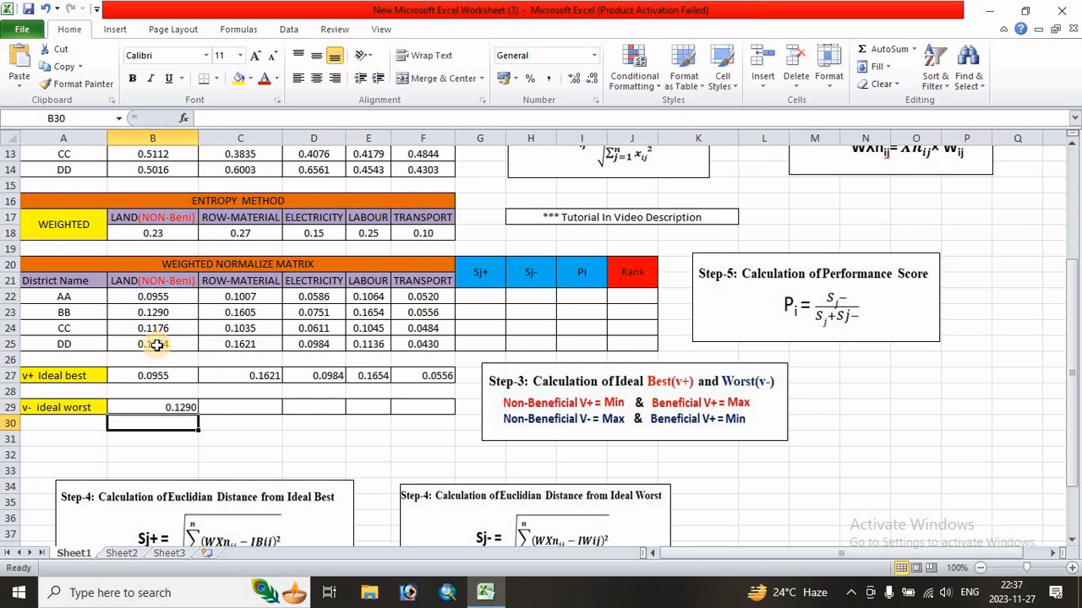
Centre the ideal worst cells B29:F29 both horizontally and vertically.
{"action": "left_click_drag", "start_coordinate": [165, 407], "coordinate": [431, 404]}
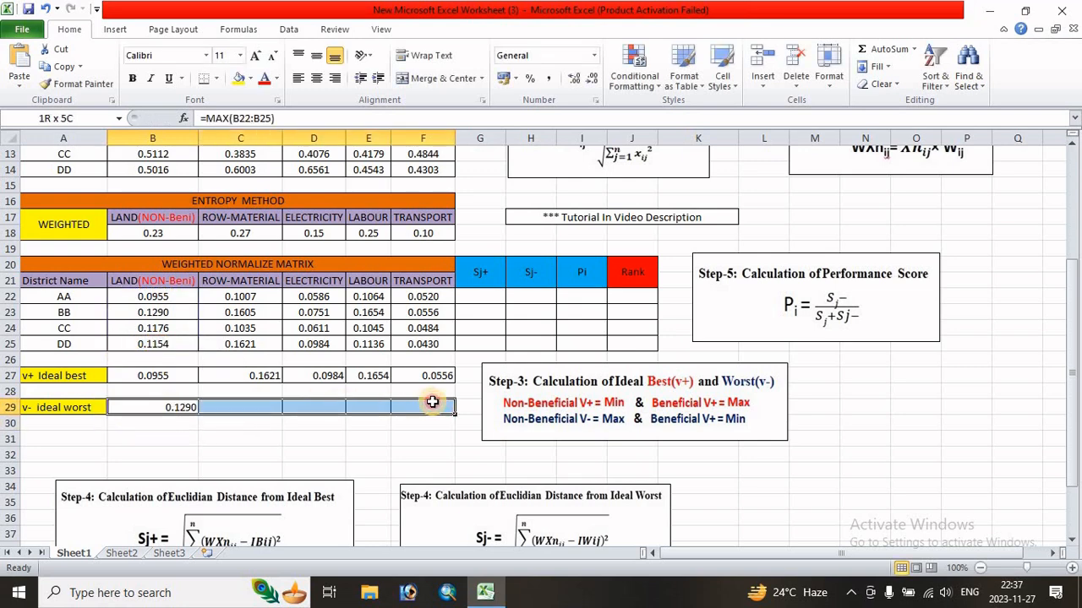
{"action": "left_click", "coordinate": [317, 78]}
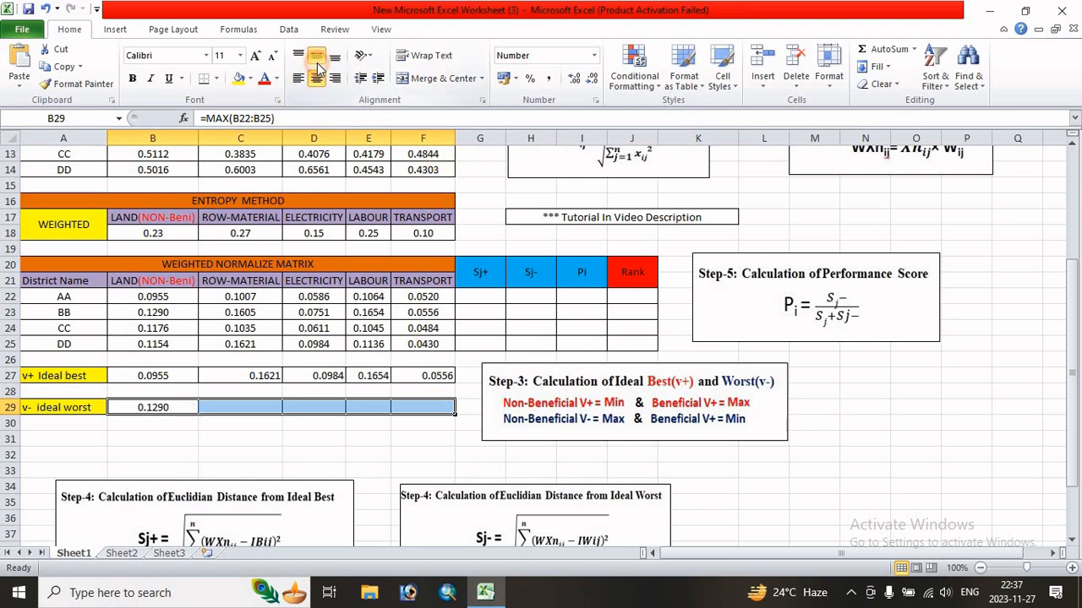
{"action": "left_click", "coordinate": [176, 439]}
Enter the beneficial raw-material criterion's ideal worst in C29 as =MIN(C22:C25).
{"action": "left_click", "coordinate": [227, 406]}
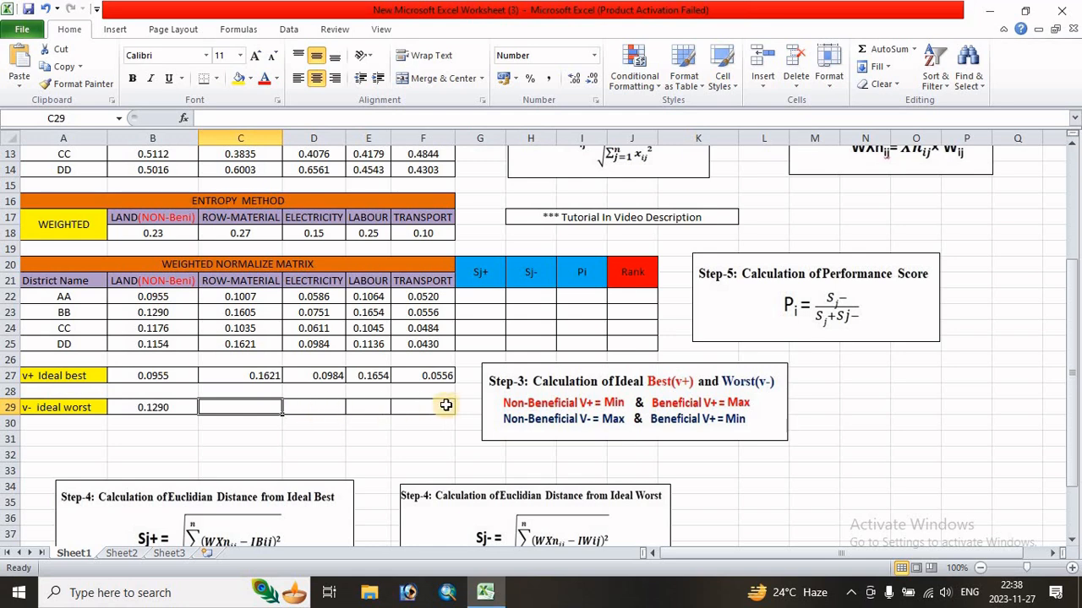
{"action": "type", "text": "="}
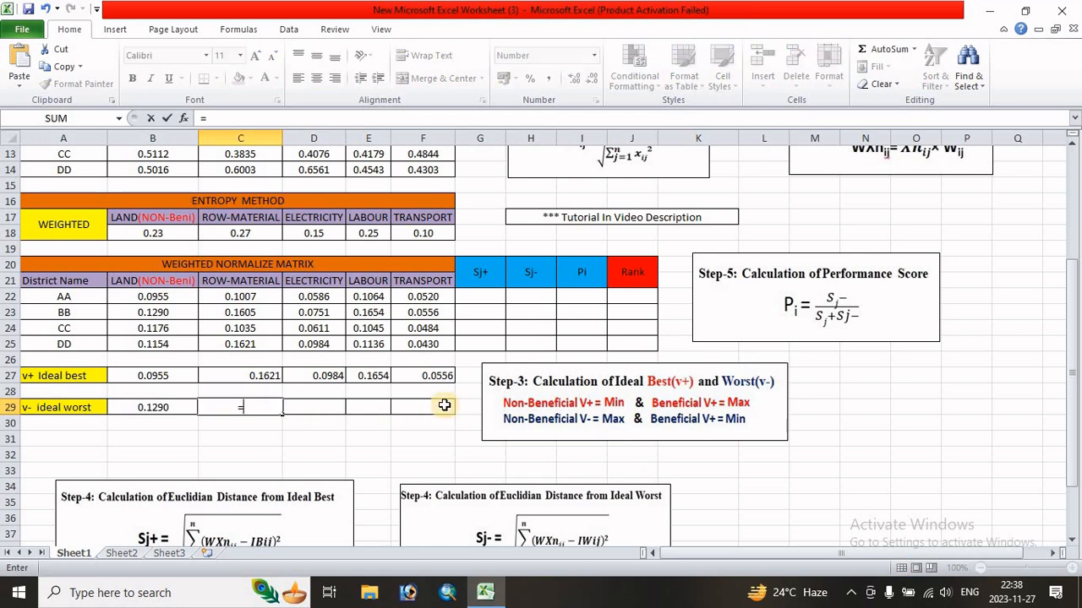
{"action": "type", "text": "min"}
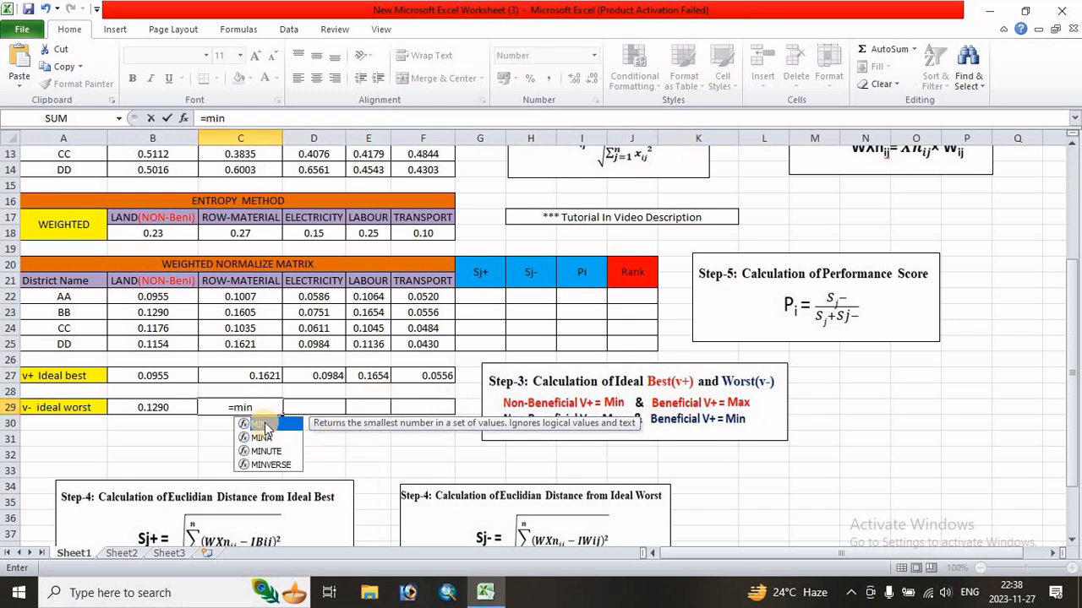
{"action": "double_click", "coordinate": [264, 425]}
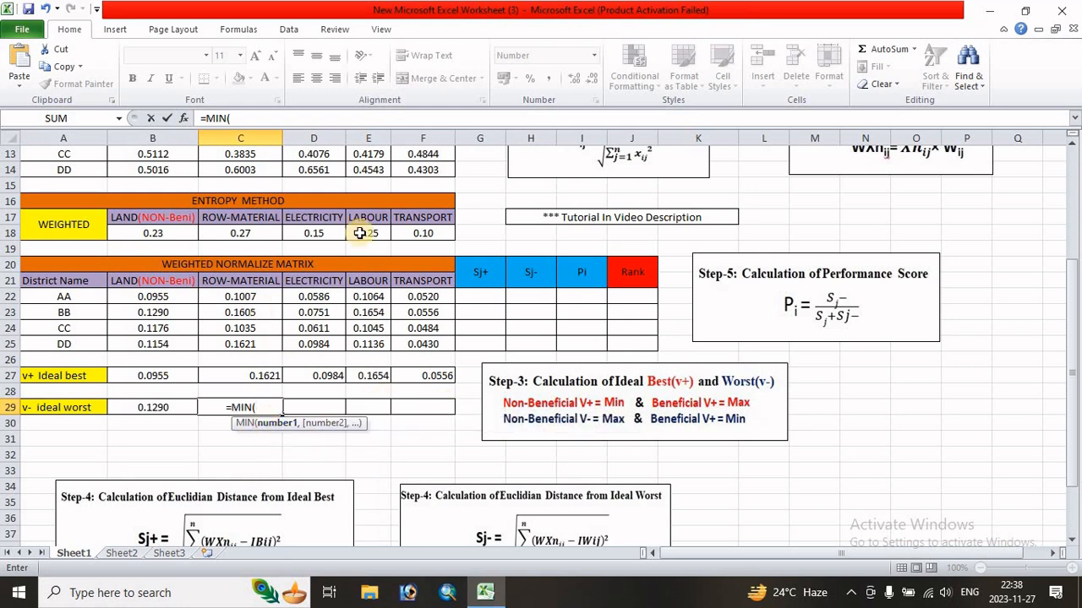
{"action": "left_click_drag", "start_coordinate": [240, 298], "coordinate": [239, 345]}
{"action": "type", "text": ")"}
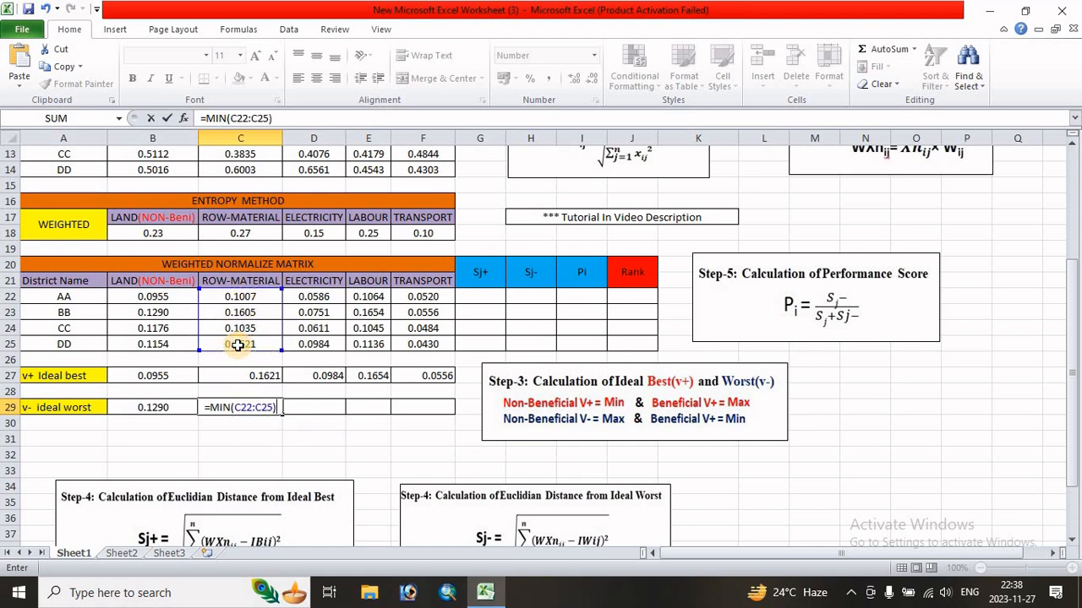
{"action": "key", "text": "Return"}
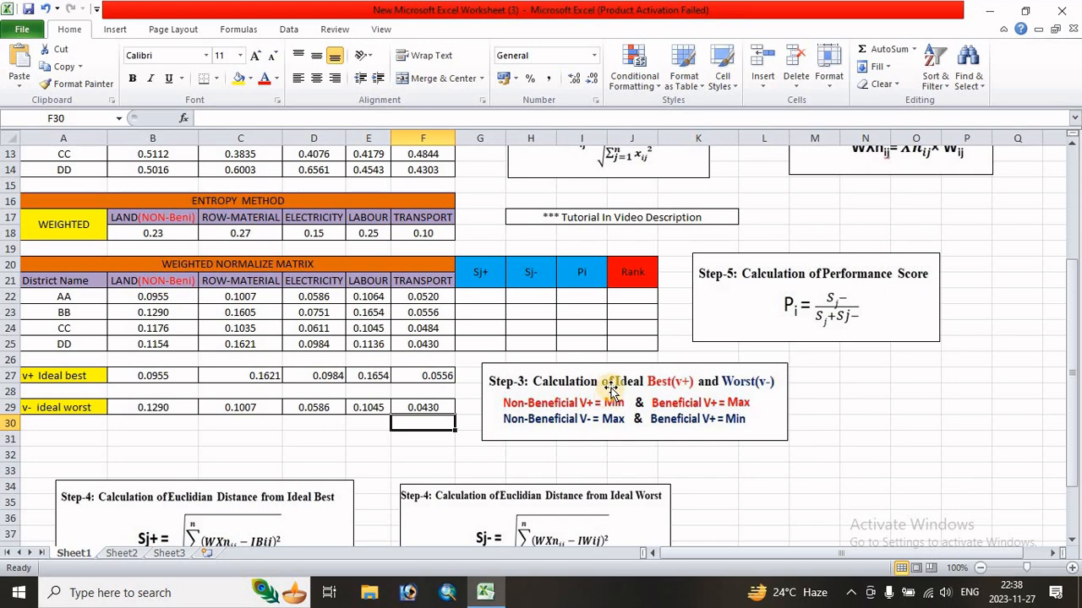
Begin the Sj+ distance formula for district AA in G22 with the squared land difference, =((B22-B27)^2.
{"action": "scroll", "coordinate": [314, 414], "scroll_direction": "down", "scroll_amount": 2}
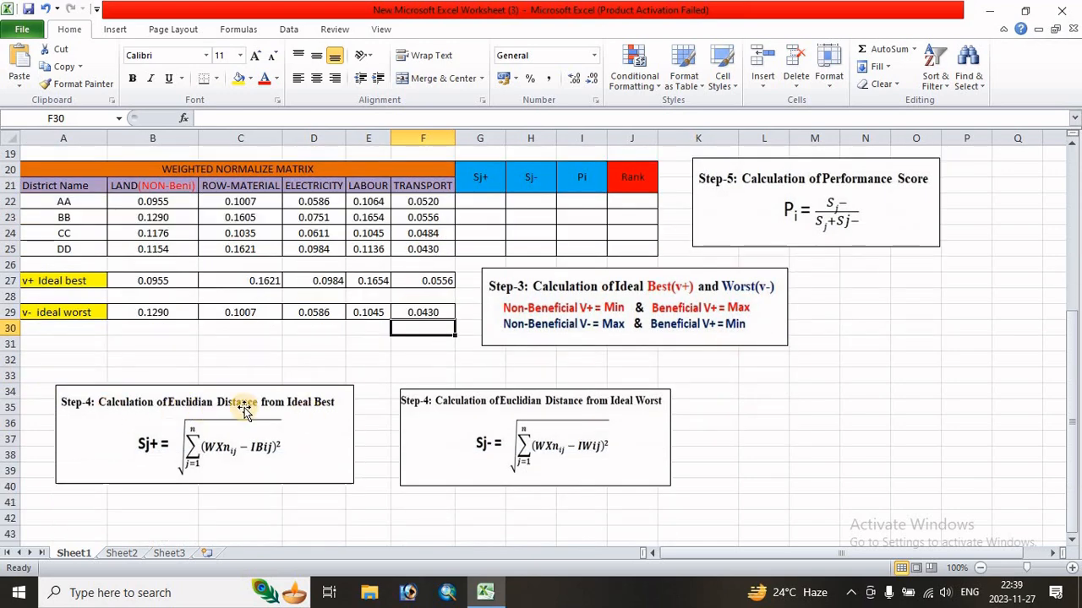
{"action": "scroll", "coordinate": [332, 407], "scroll_direction": "up", "scroll_amount": 1}
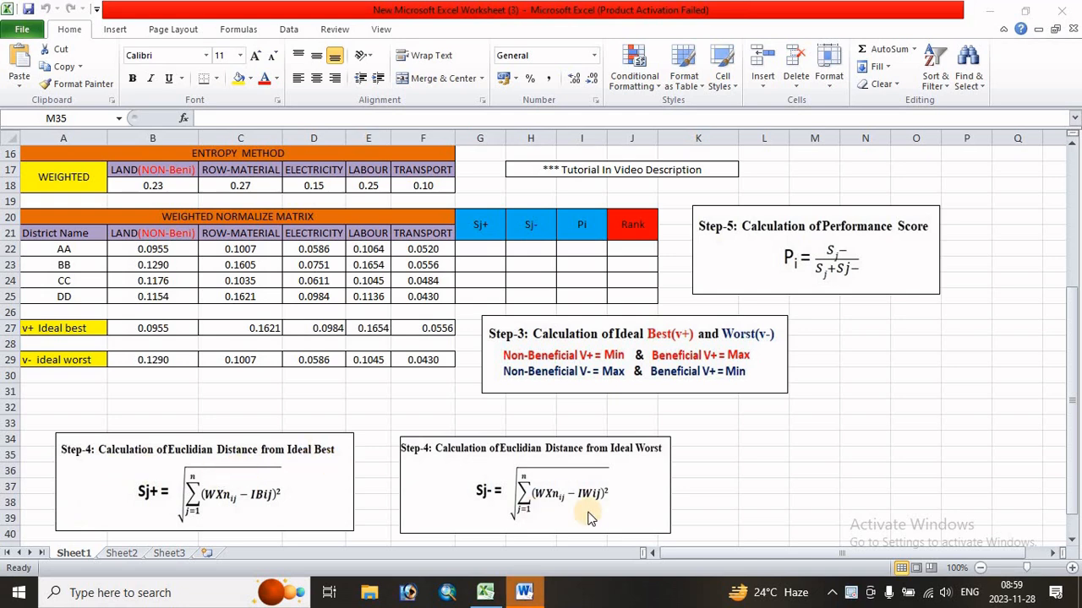
{"action": "left_click", "coordinate": [483, 249]}
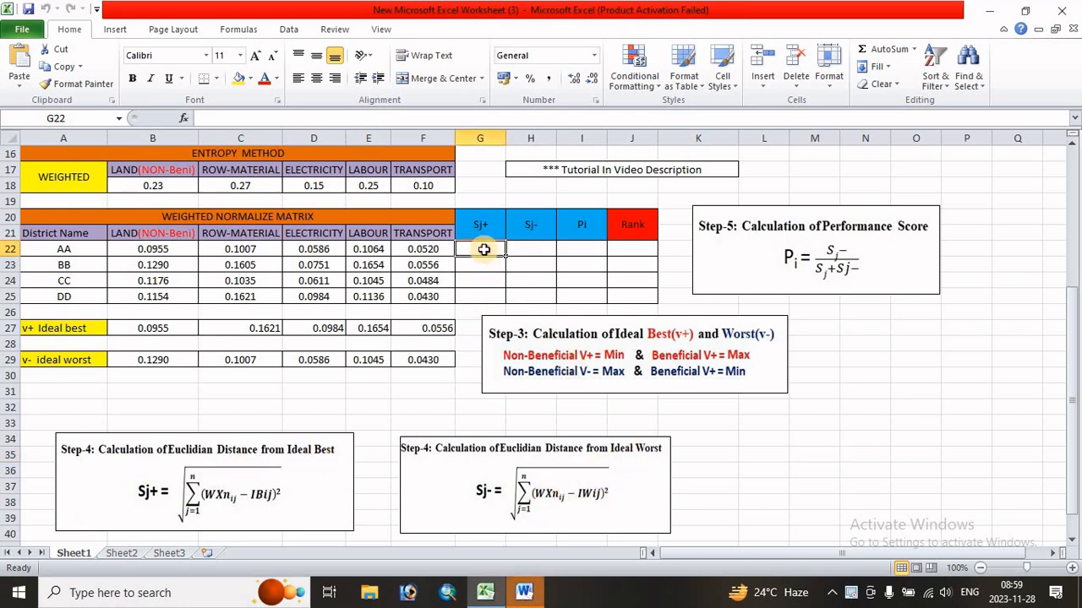
{"action": "type", "text": "="}
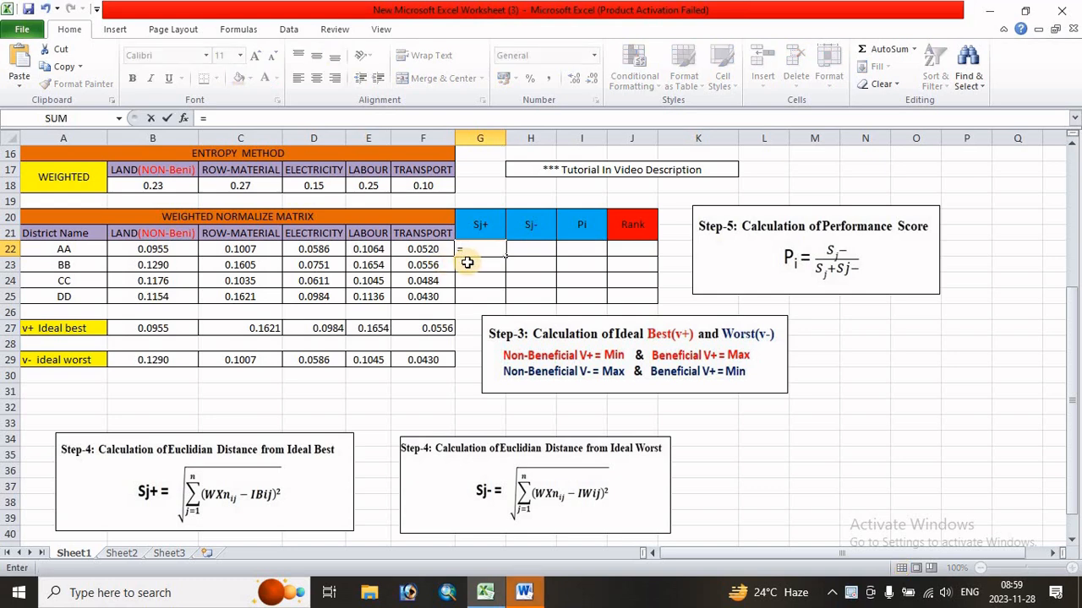
{"action": "type", "text": "(("}
{"action": "left_click", "coordinate": [152, 249]}
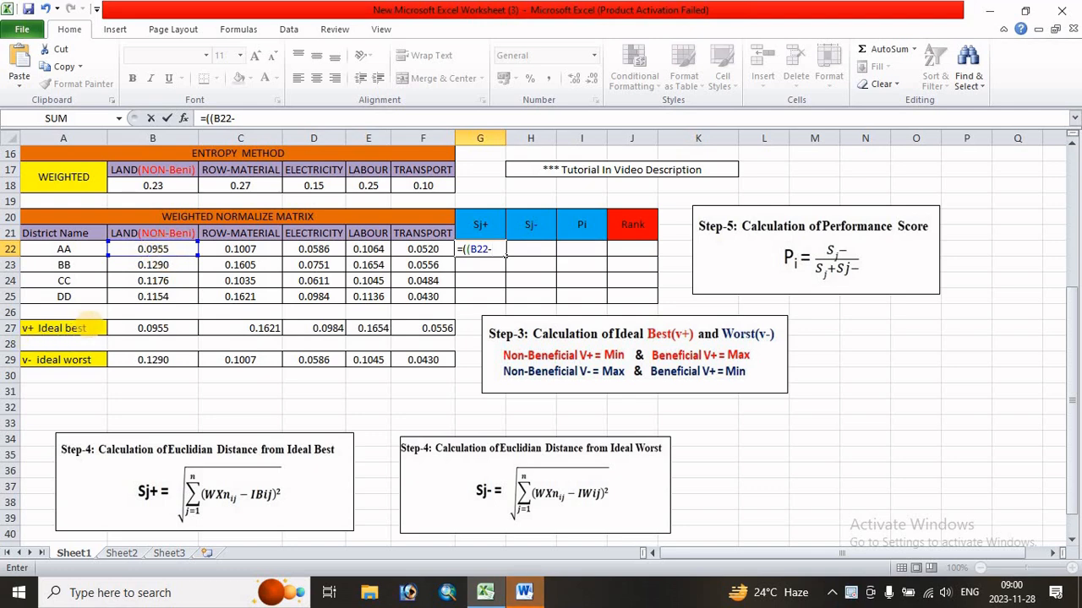
{"action": "left_click", "coordinate": [163, 329]}
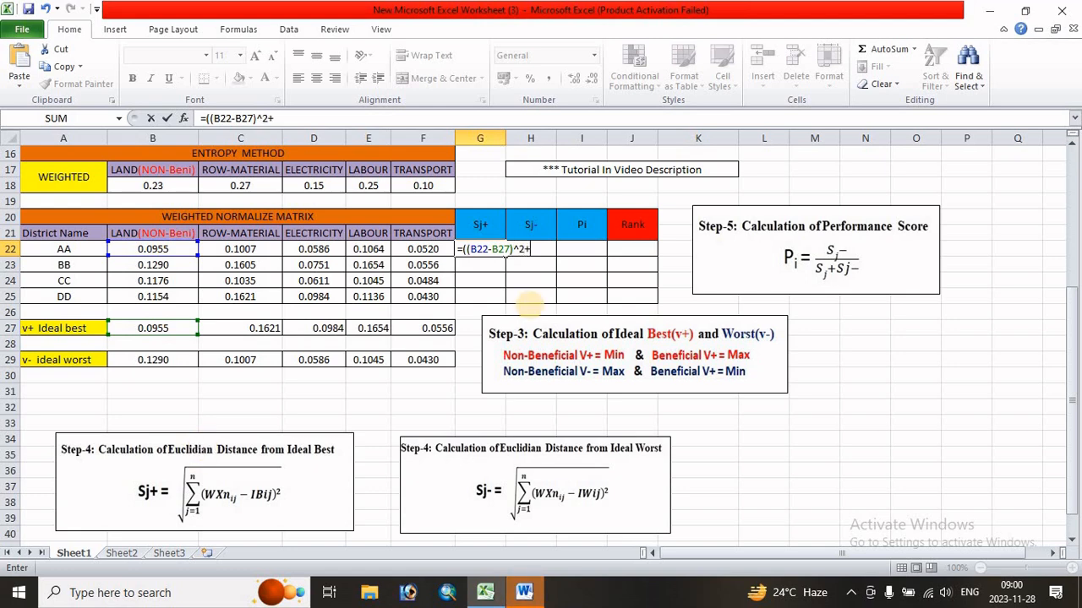
Extend the G22 formula with the squared raw-material and electricity differences, +(C22-C27)^2+(D22-D27)^2.
{"action": "type", "text": "+("}
{"action": "left_click", "coordinate": [240, 249]}
{"action": "type", "text": "-"}
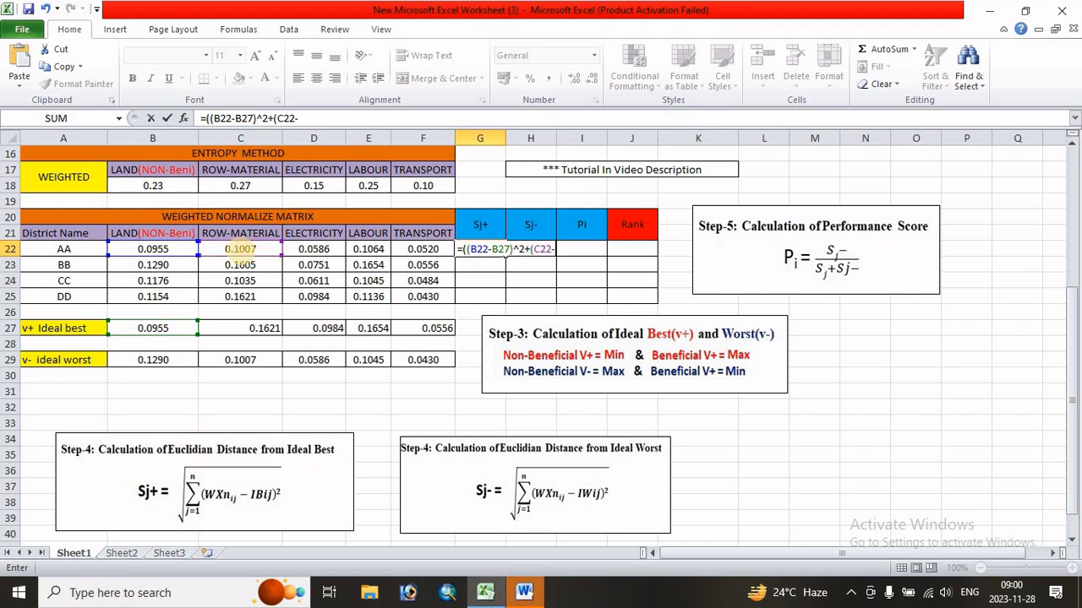
{"action": "left_click", "coordinate": [235, 328]}
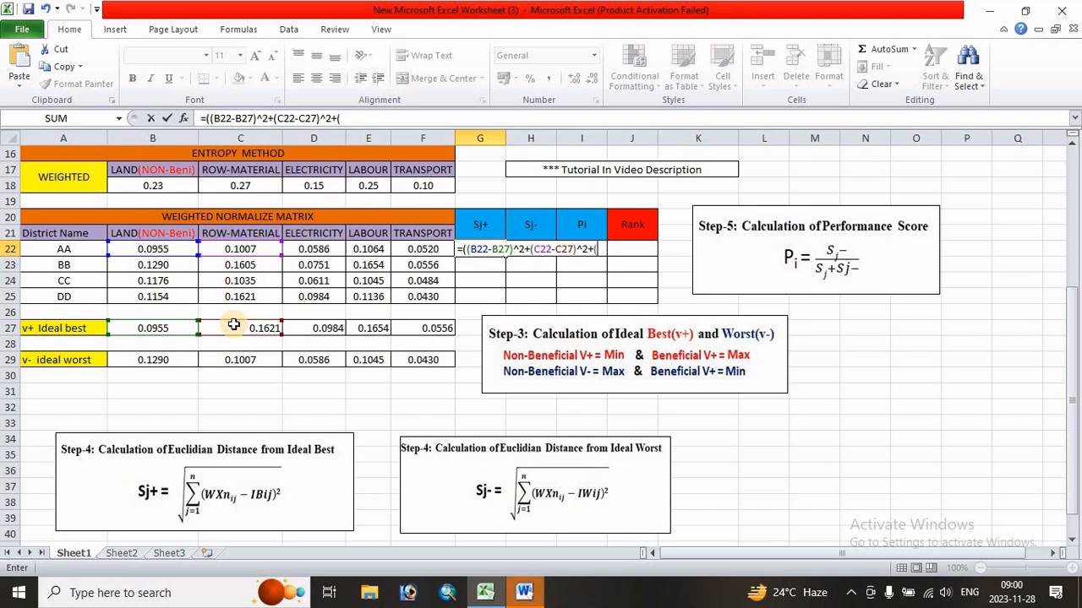
{"action": "left_click", "coordinate": [313, 249]}
{"action": "type", "text": "-"}
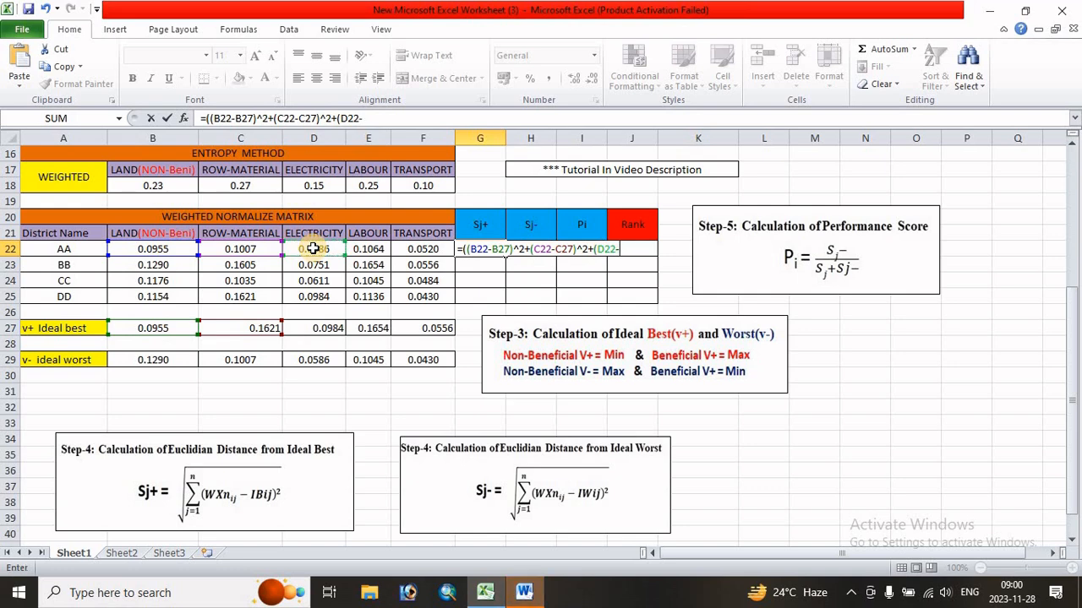
{"action": "left_click", "coordinate": [319, 333]}
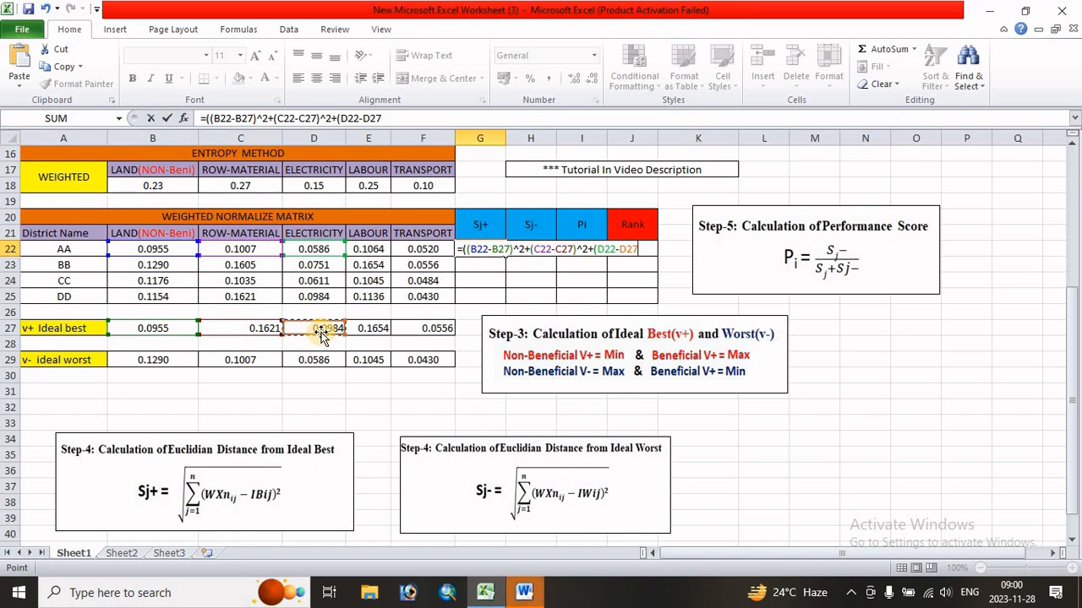
{"action": "type", "text": ")^"}
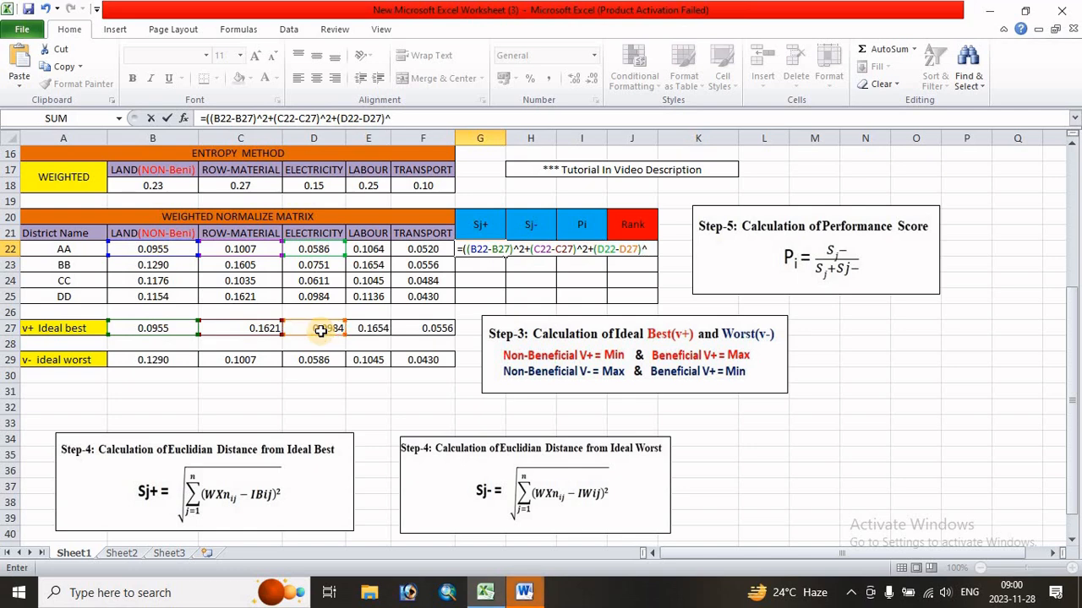
{"action": "type", "text": "2+"}
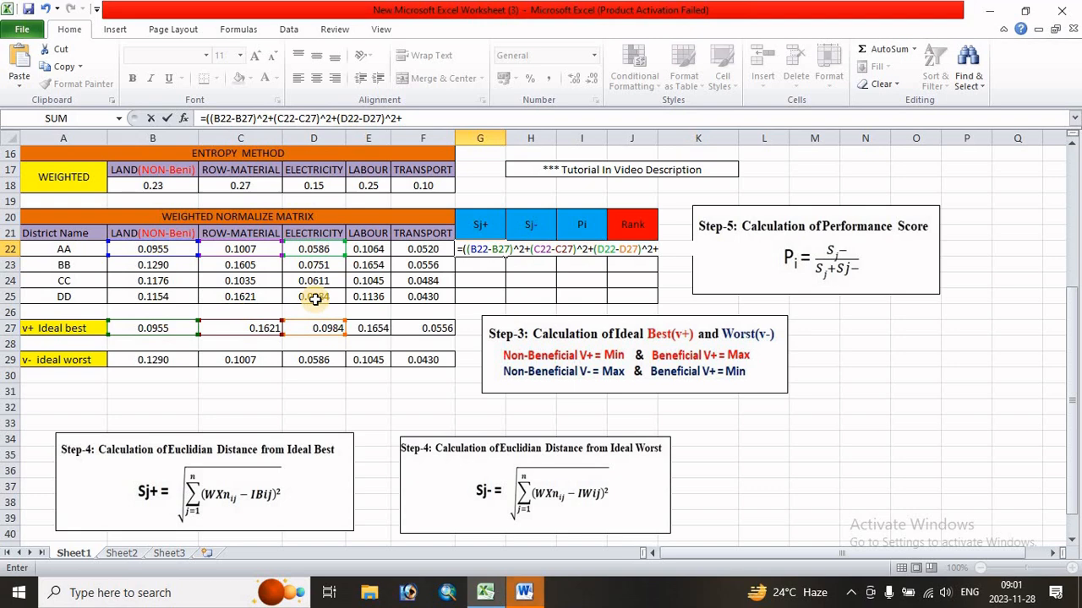
Add the squared labour difference (E22-E27)^2 to the Sj+ formula in G22.
{"action": "type", "text": "("}
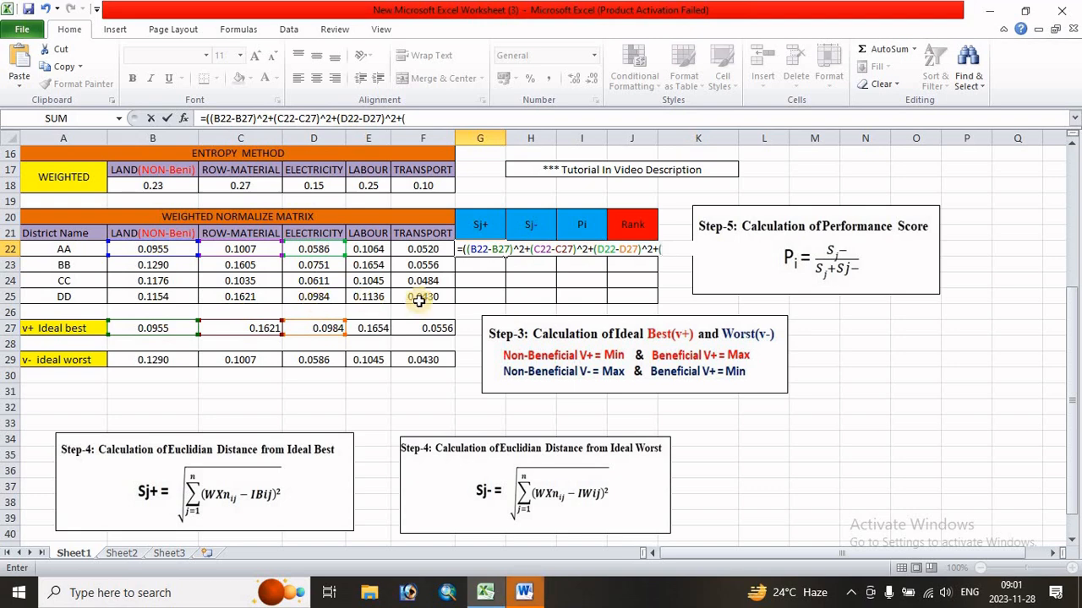
{"action": "left_click", "coordinate": [359, 249]}
{"action": "type", "text": "-"}
{"action": "left_click", "coordinate": [366, 330]}
{"action": "type", "text": ")"}
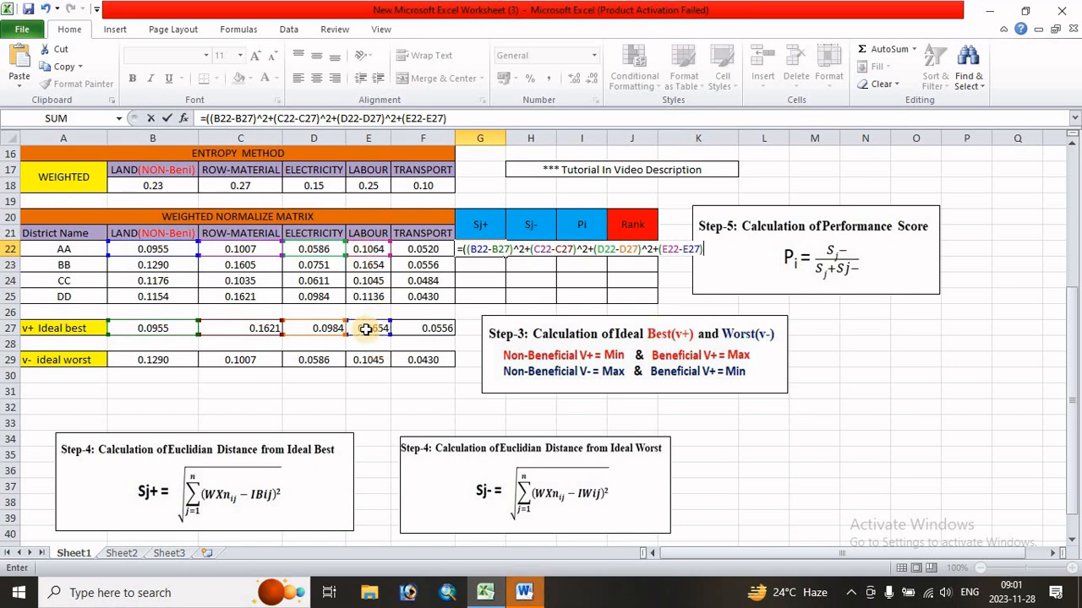
{"action": "type", "text": "^2+"}
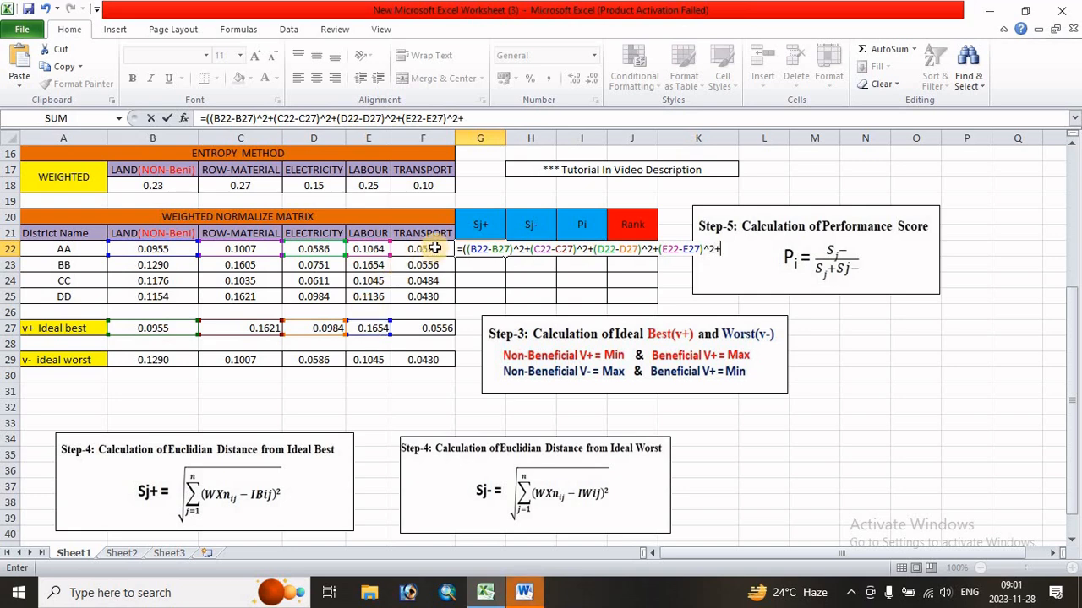
Complete the G22 formula with the squared transport difference (F22-F27)^2 and raise the bracketed sum to the power 0.5.
{"action": "type", "text": "("}
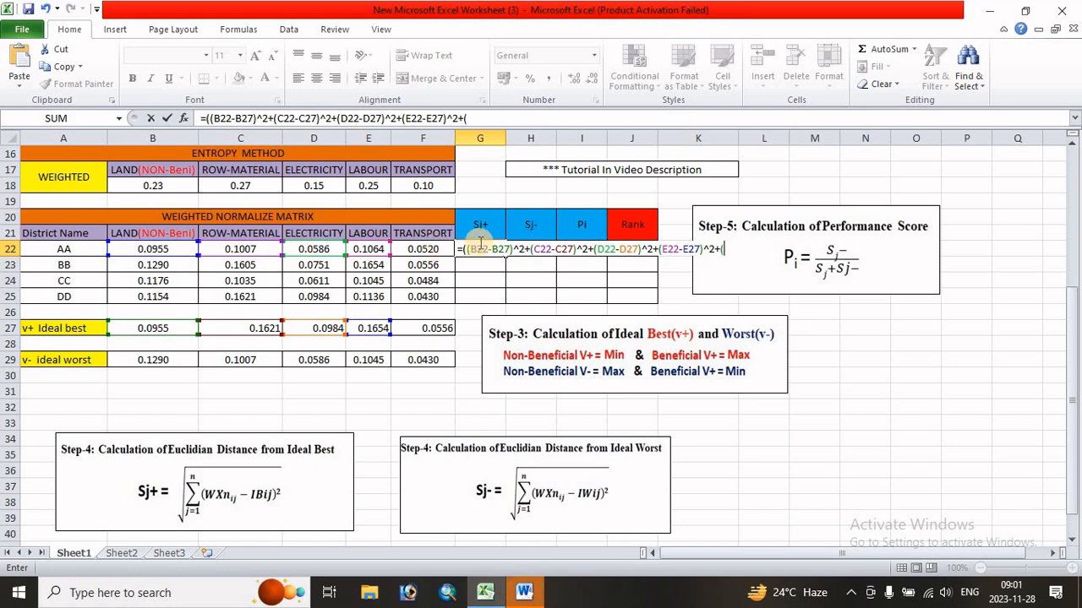
{"action": "left_click", "coordinate": [422, 249]}
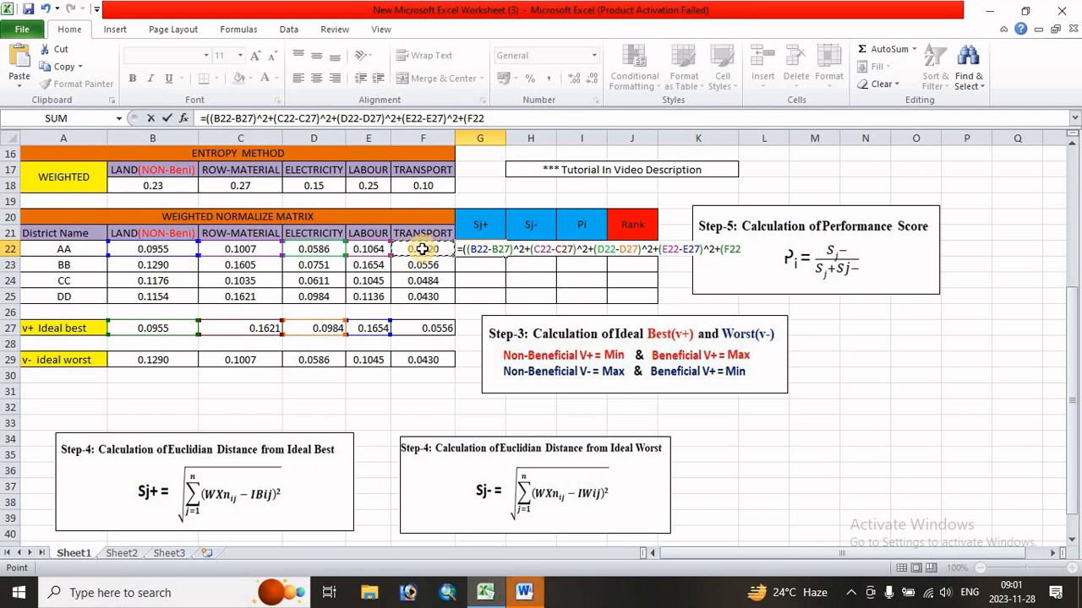
{"action": "type", "text": "-"}
{"action": "left_click", "coordinate": [422, 328]}
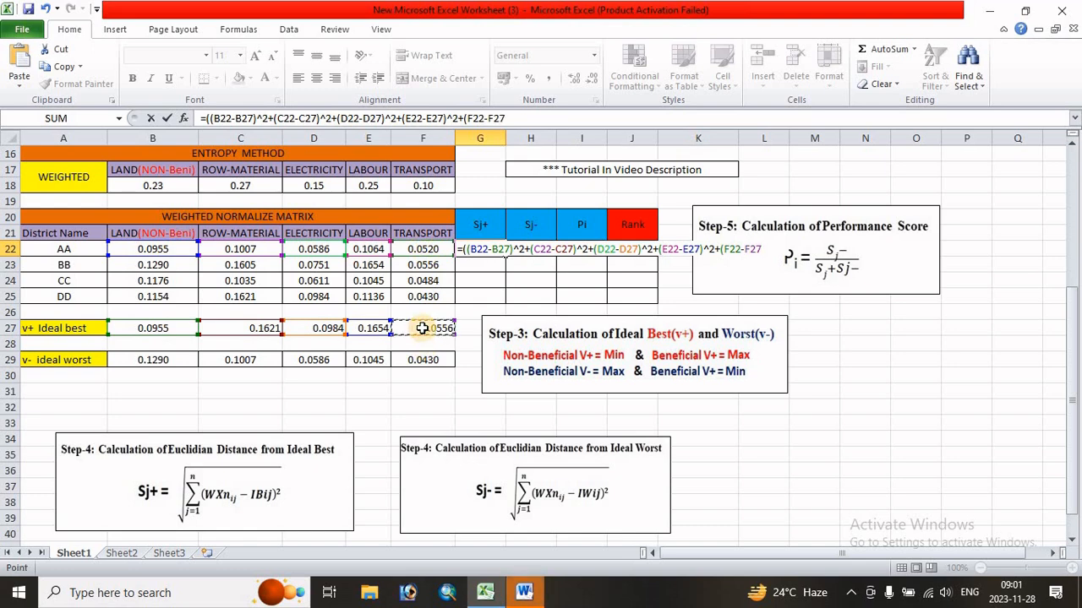
{"action": "type", "text": ")^"}
{"action": "type", "text": "2)"}
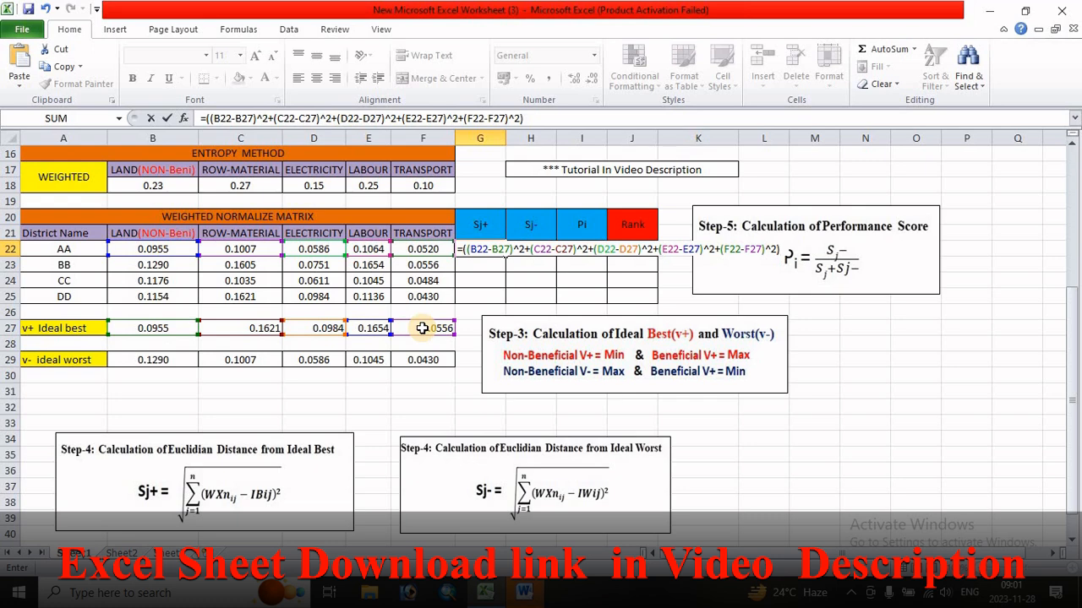
{"action": "type", "text": "^0.5"}
{"action": "key", "text": "Return"}
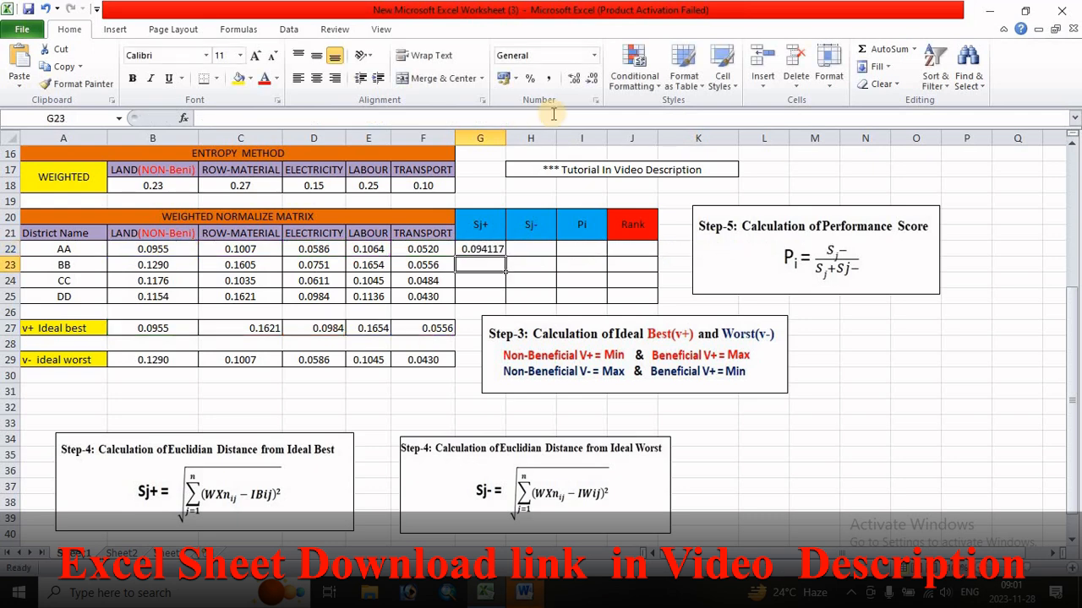
{"action": "left_click", "coordinate": [491, 248]}
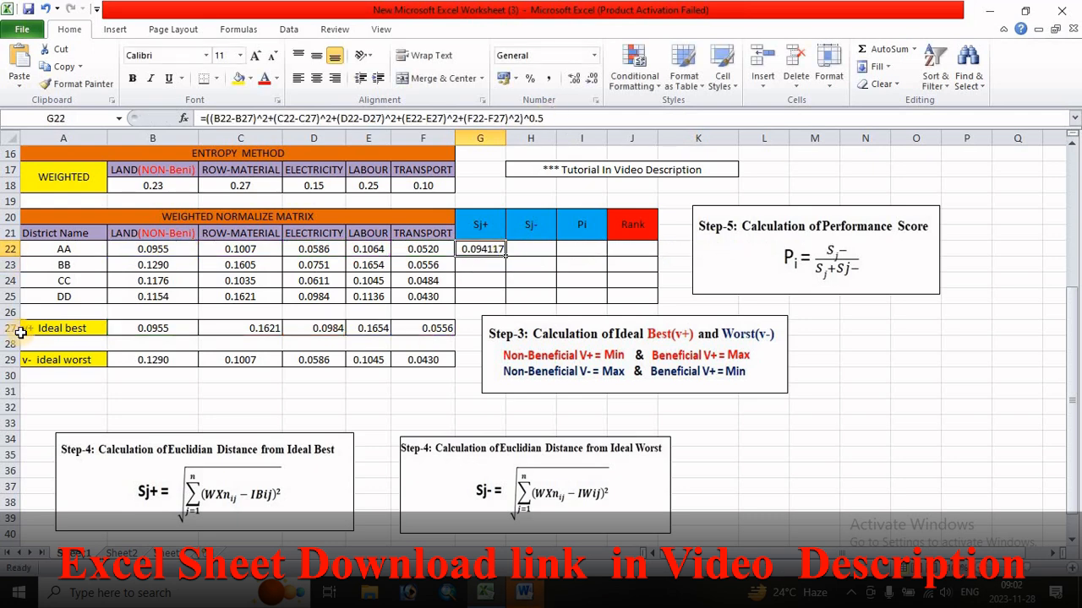